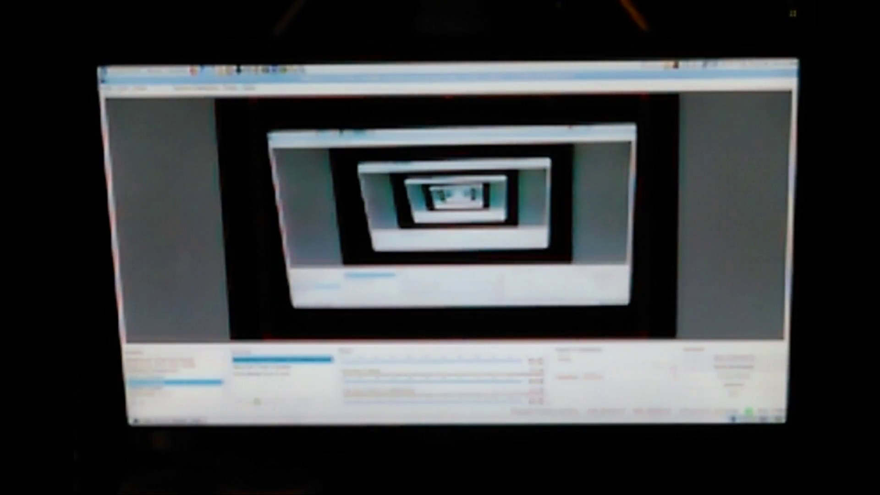
Step: Switch OBS to the Desktop Screencast scene and check the current recording in Krusader's OBS-Studio-Streamed-Videos folder
click(63, 421)
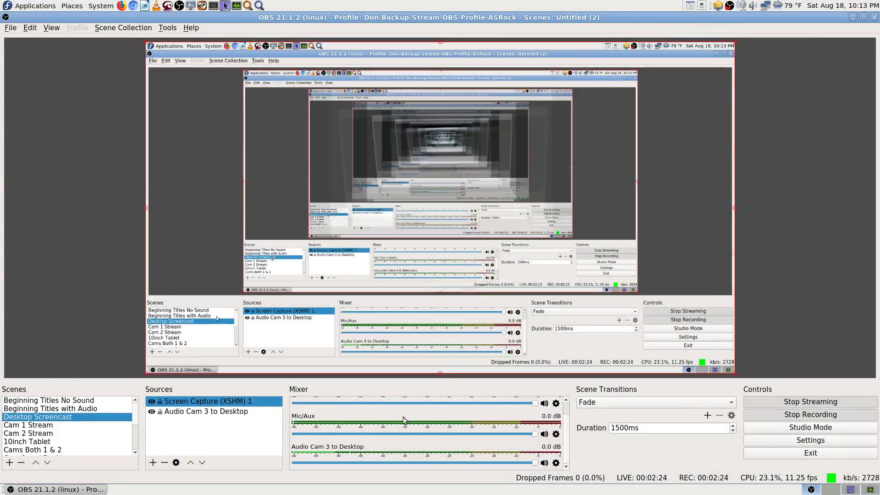
click(851, 490)
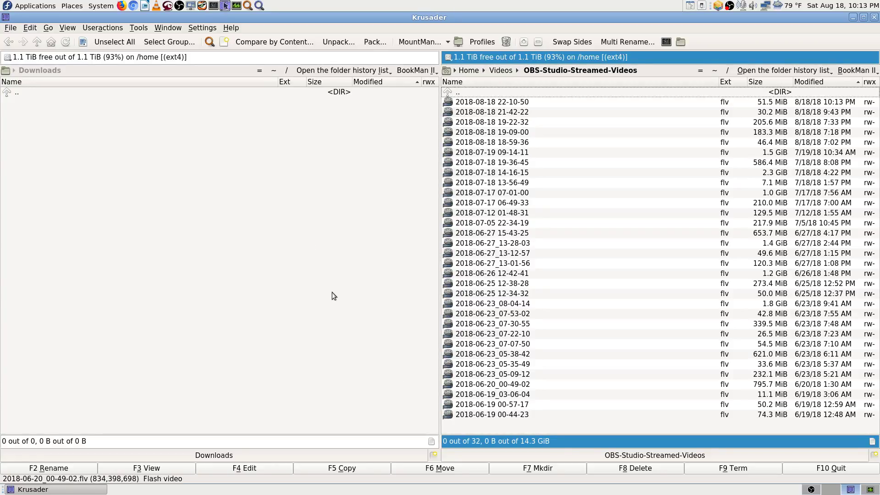
click(810, 490)
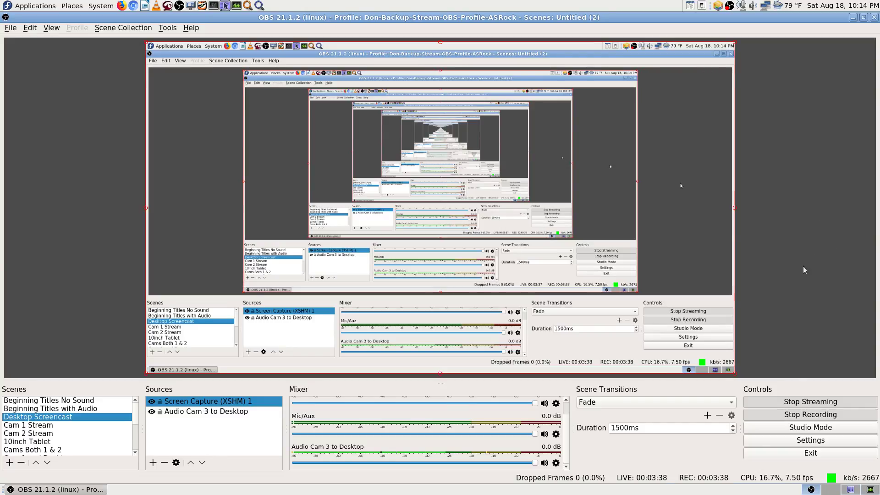
click(855, 492)
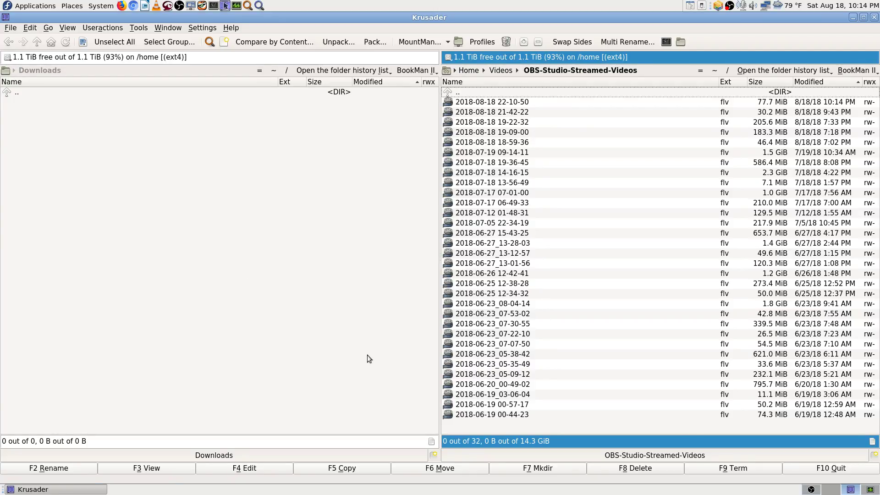
Step: Examine the memory and CPU use of the obs process in System Monitor
click(870, 490)
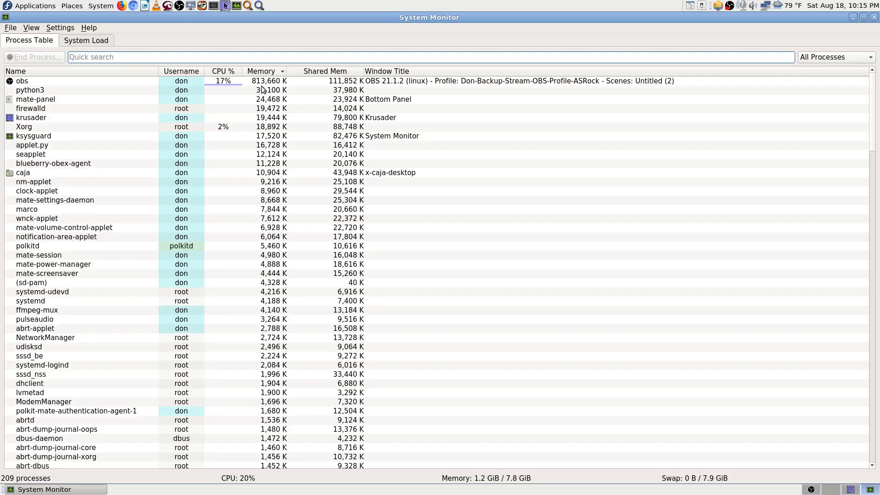
mouse_move(267, 85)
mouse_move(228, 86)
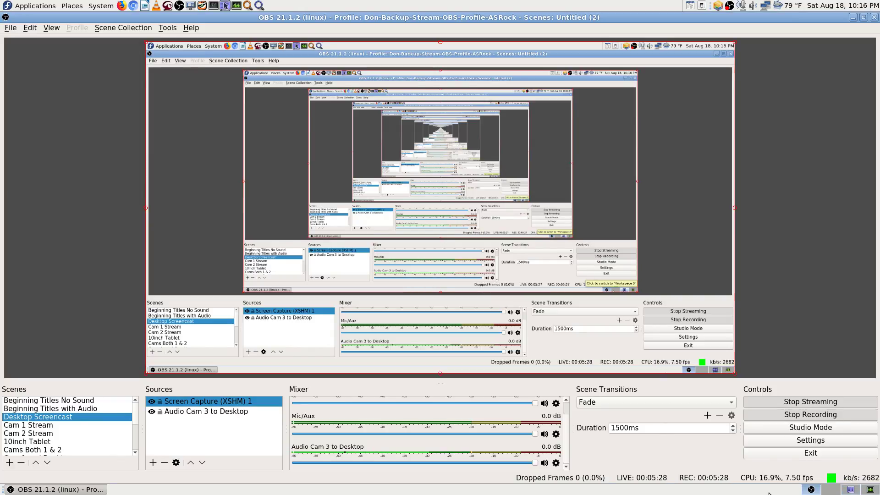
Step: Close Krusader on its workspace and check the process list in System Monitor
click(847, 490)
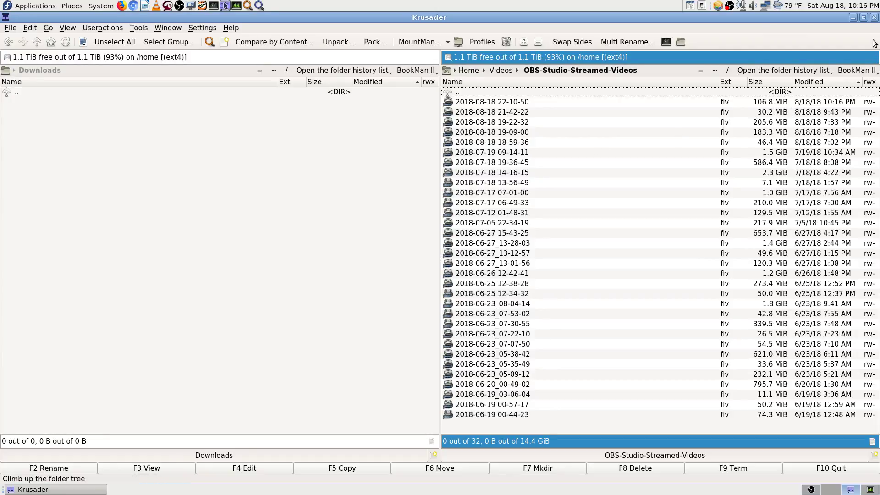
click(874, 17)
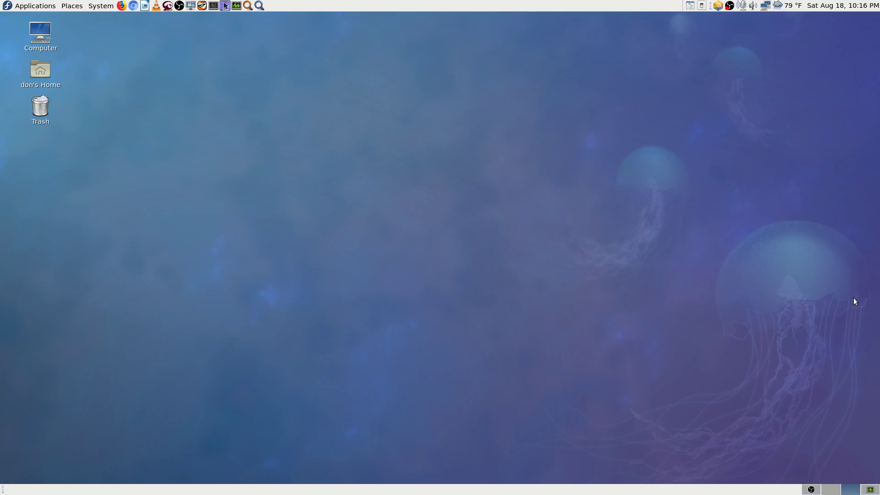
click(870, 491)
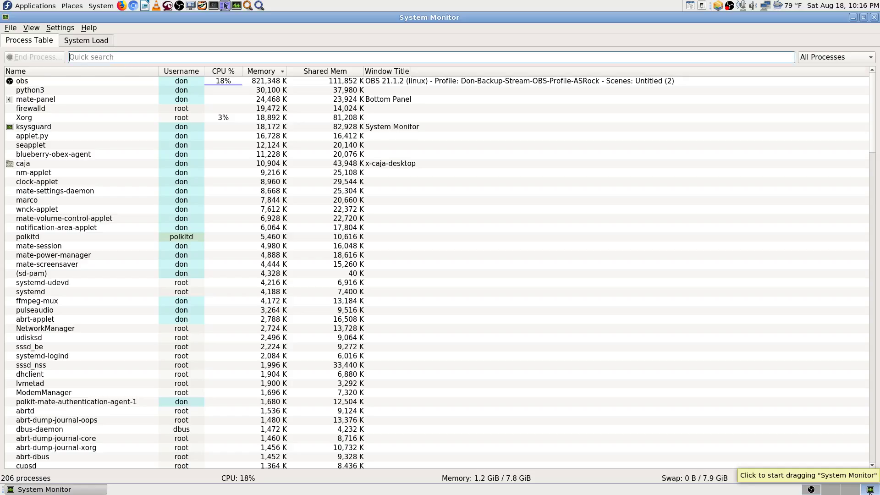
Step: Start Firefox on the empty second workspace and open its Add-ons Manager
click(831, 491)
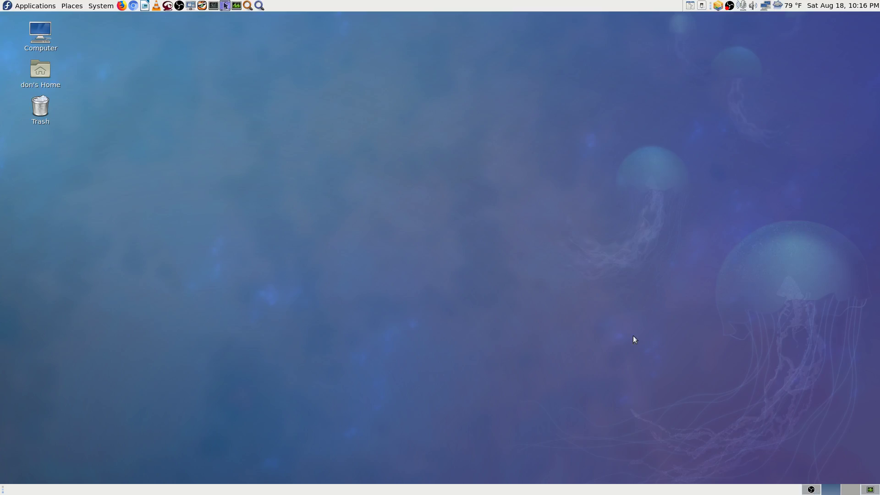
click(121, 6)
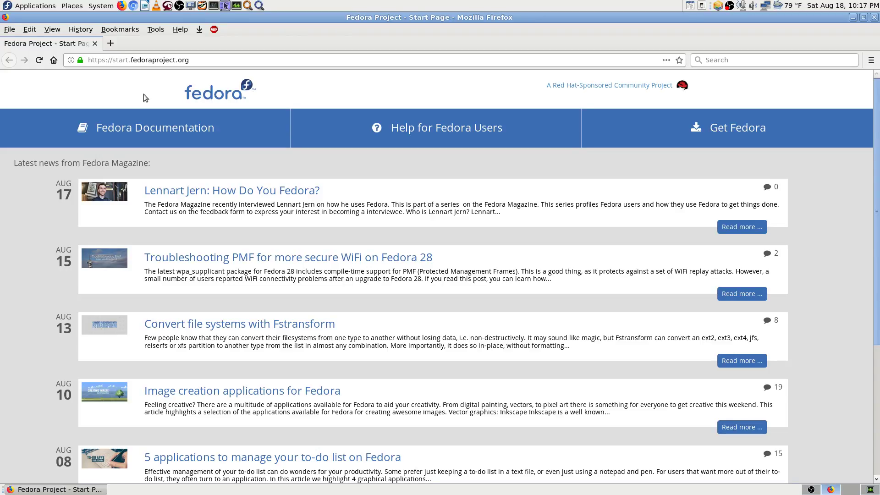
click(156, 31)
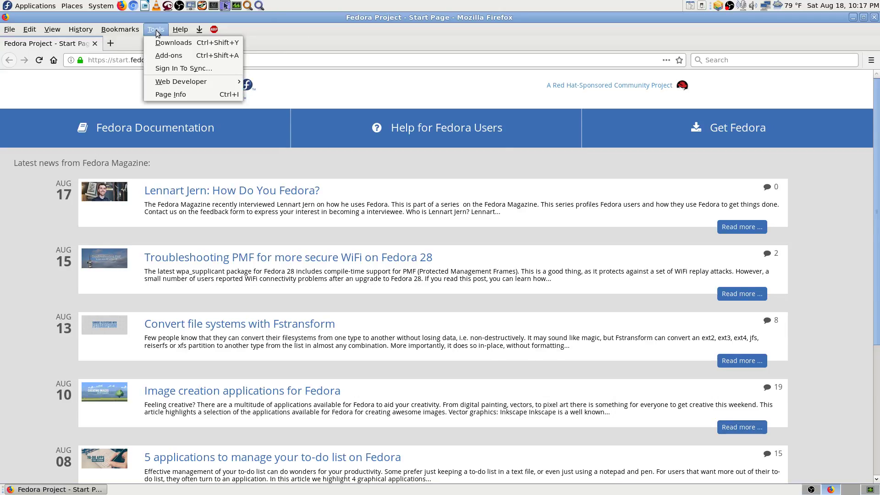
click(170, 55)
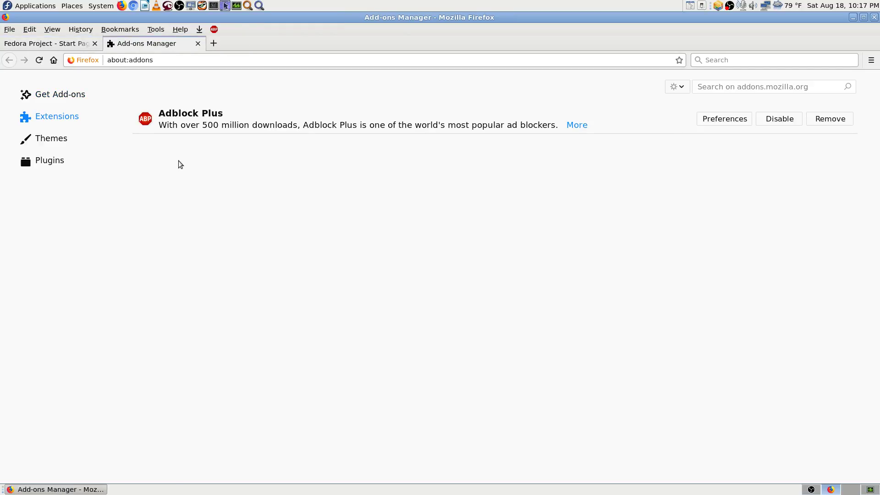
Step: Close the Fedora start page tab and search the Firefox preferences for "pass"
click(95, 43)
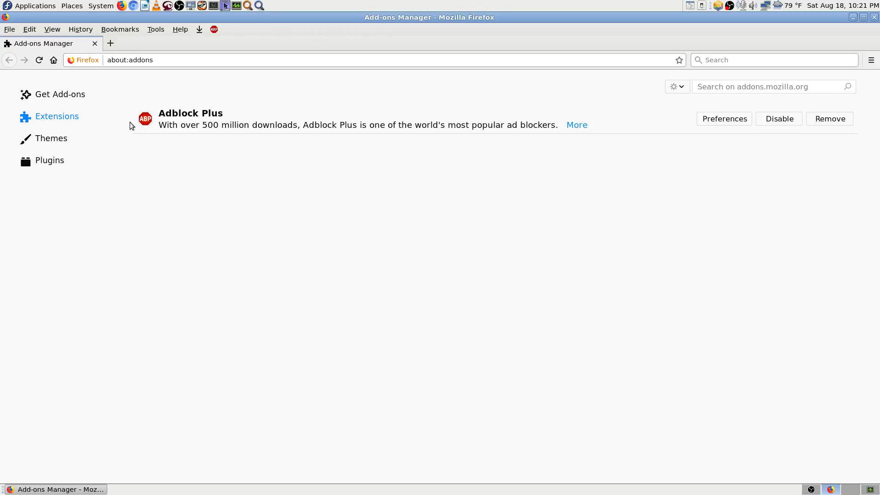
click(29, 29)
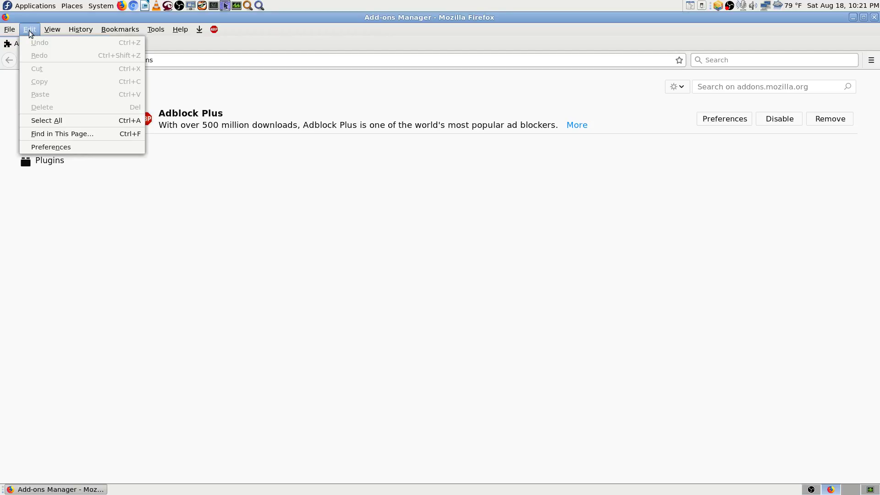
click(55, 147)
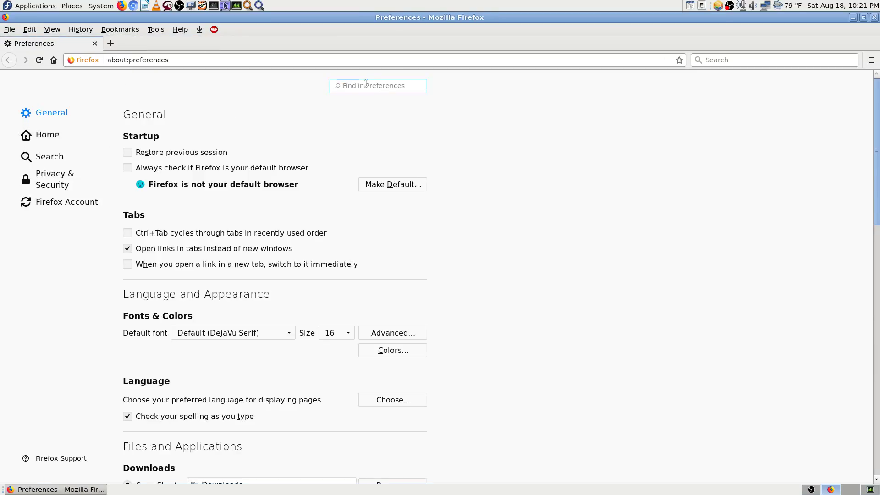
text(pass)
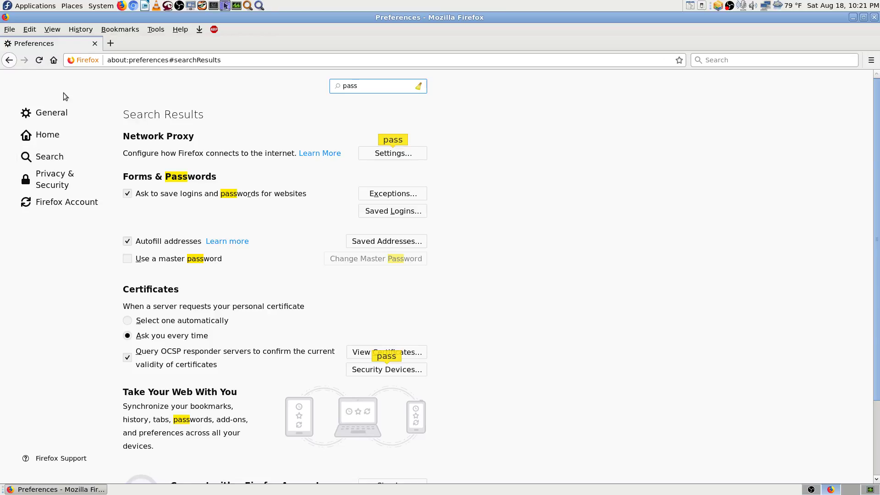
Step: Examine the saved login, master password and certificate settings in the preferences search results
click(29, 29)
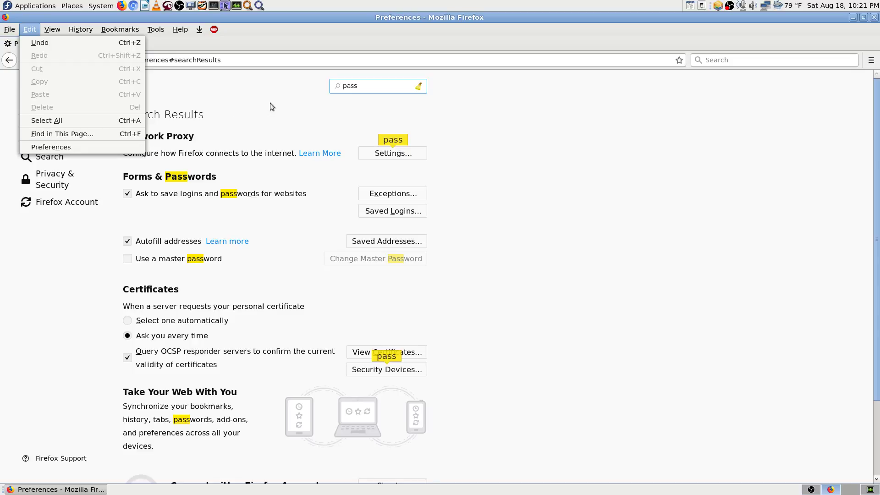
click(303, 113)
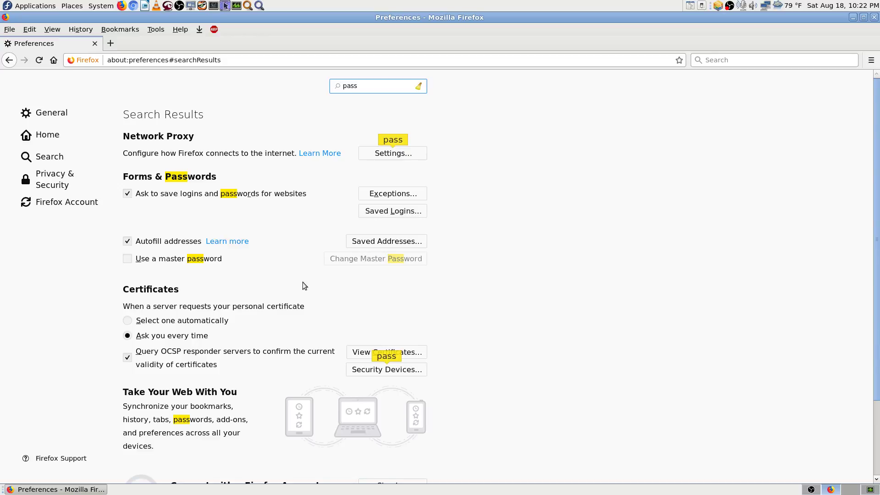
scroll(583, 356, down, 3)
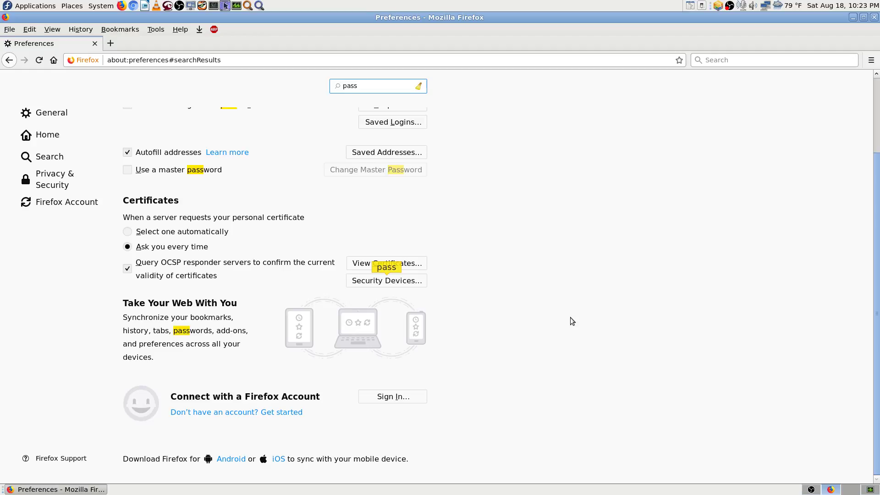
scroll(572, 320, up, 4)
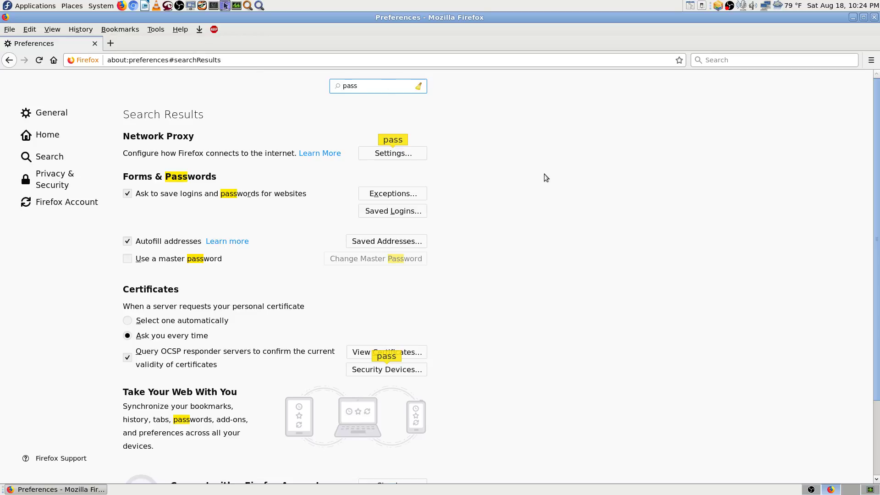
scroll(577, 211, down, 4)
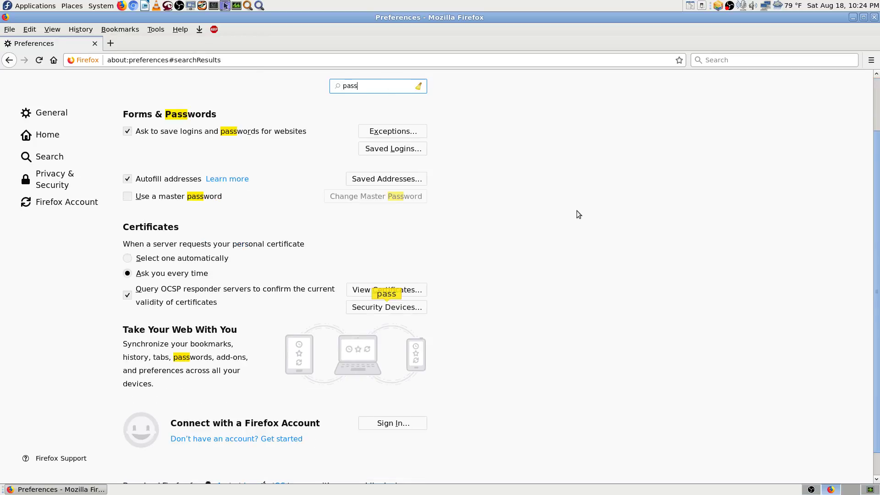
scroll(576, 210, up, 3)
scroll(577, 210, up, 1)
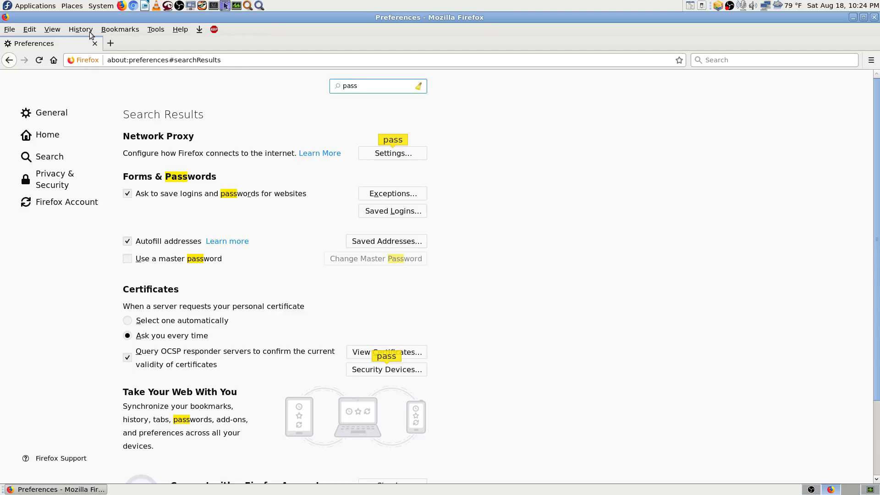
Step: Open the Firefox Account sign-in page for Firefox Sync
click(148, 31)
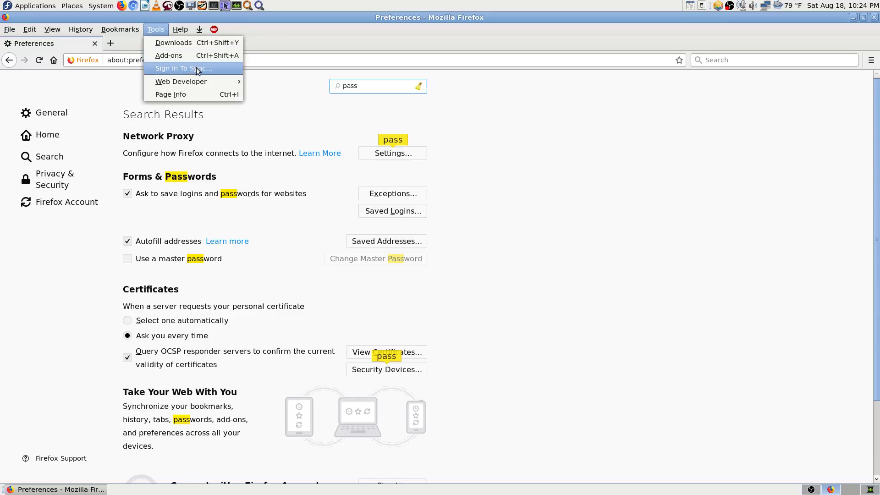
click(213, 70)
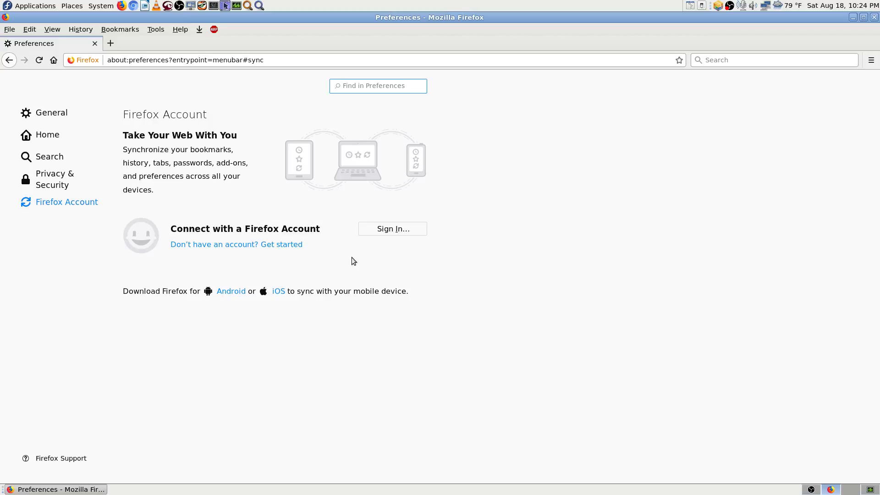
click(397, 228)
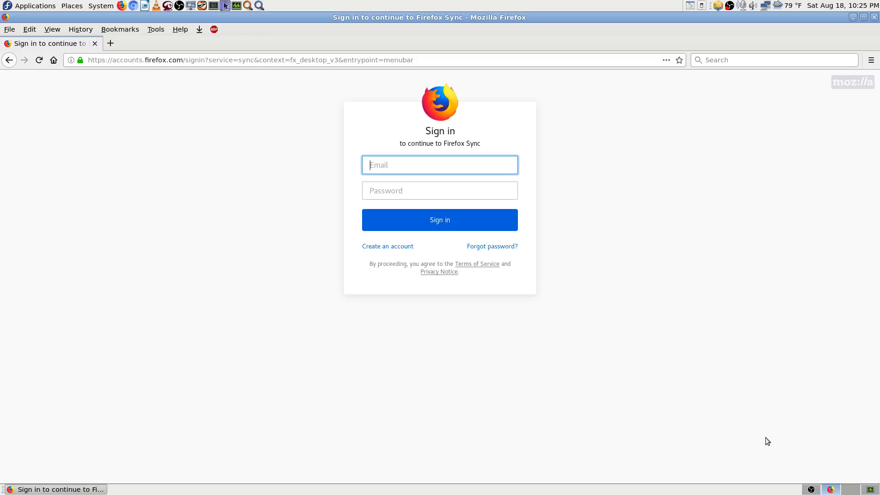
Step: Switch OBS to the Cam 2 Stream scene, and return to Firefox to select the email field of the Sync sign-in form
click(812, 490)
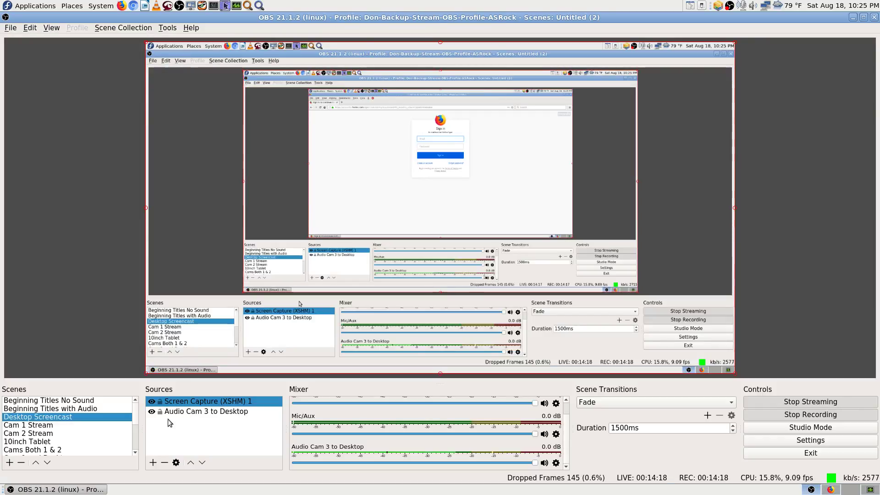
click(28, 433)
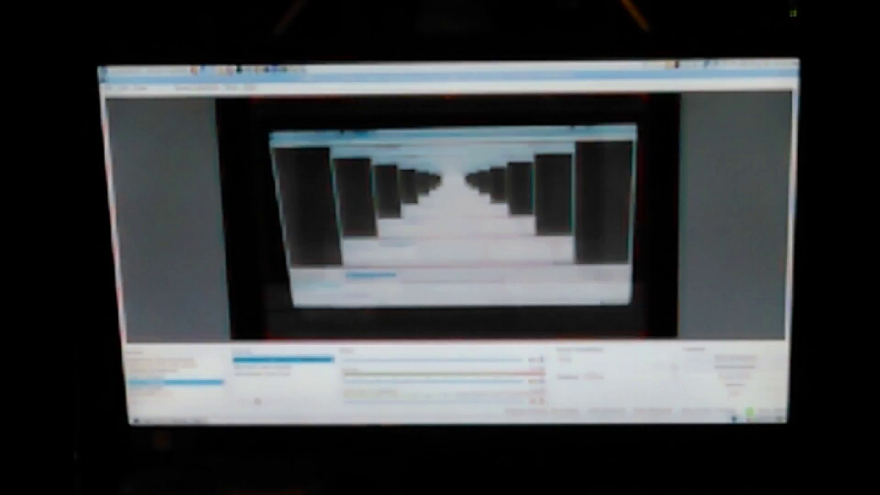
click(735, 419)
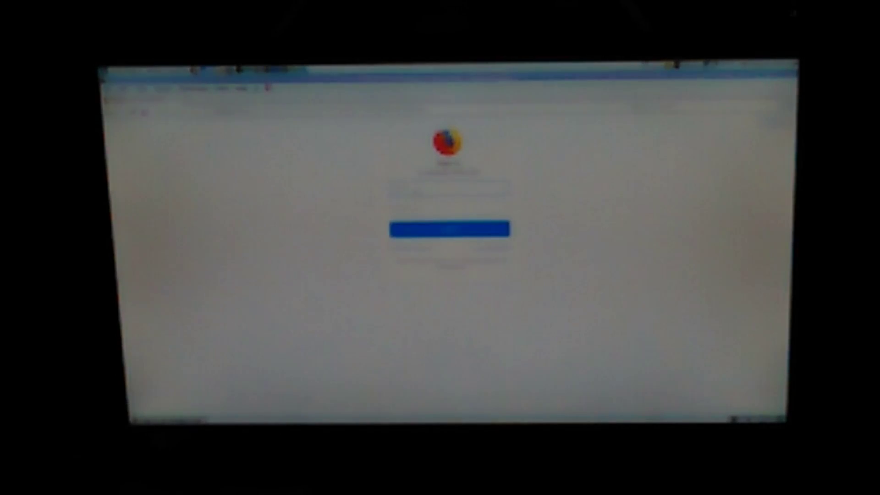
click(421, 192)
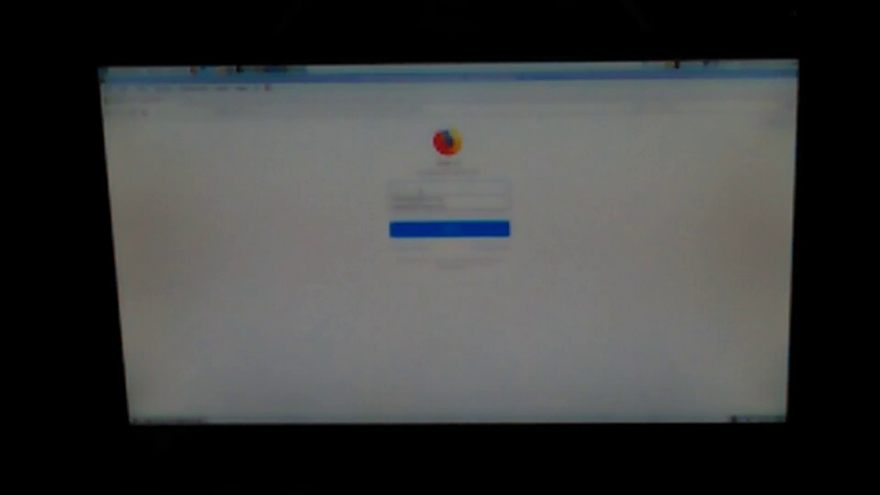
click(432, 188)
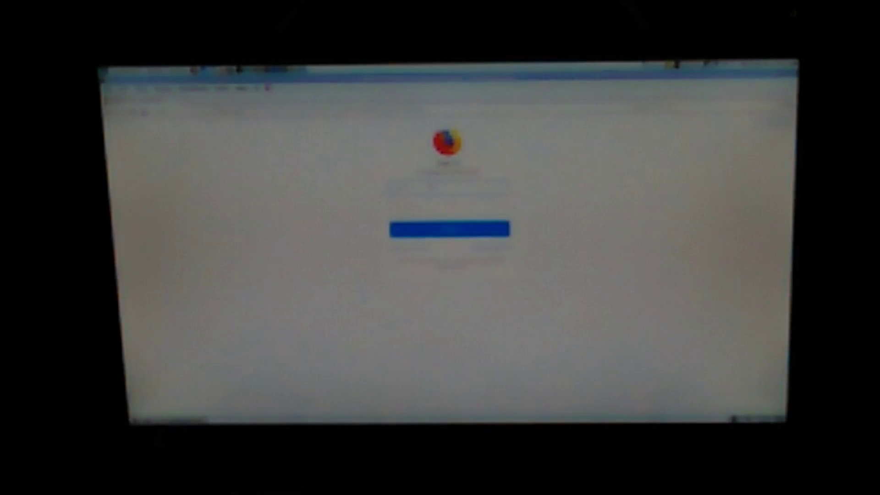
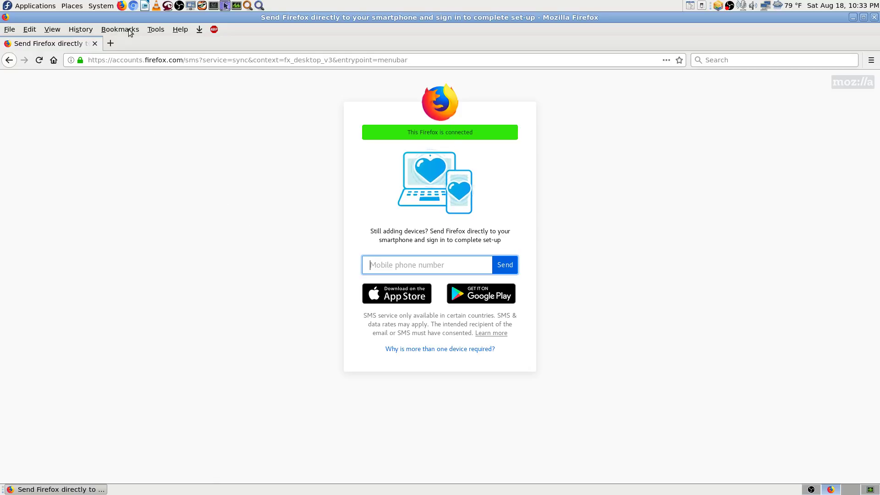
Step: Open the Add-ons Manager again and check the extensions list
click(155, 29)
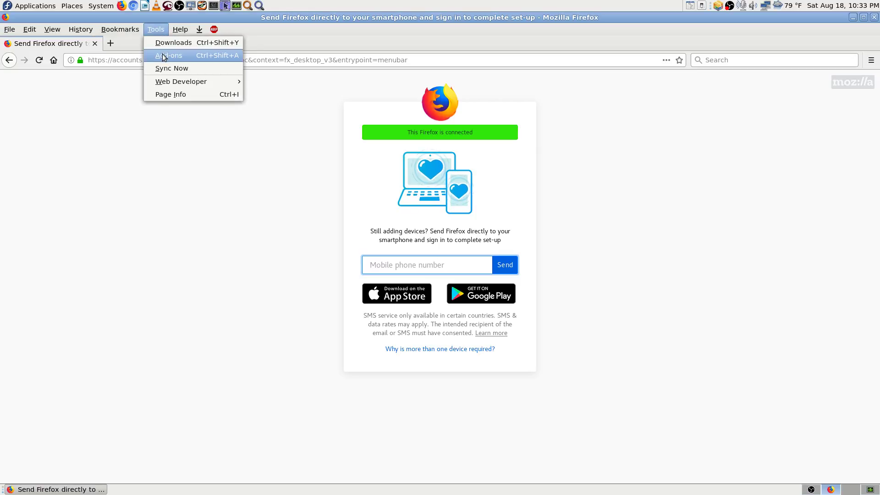
click(162, 55)
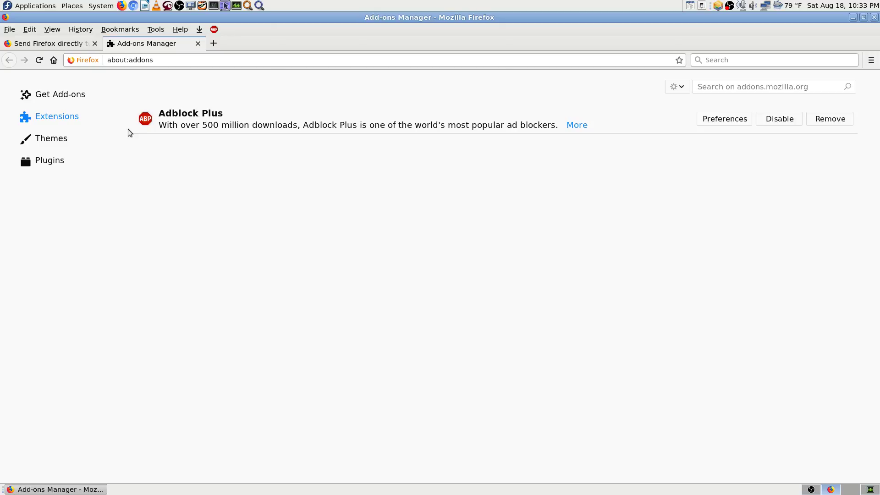
key(Tab)
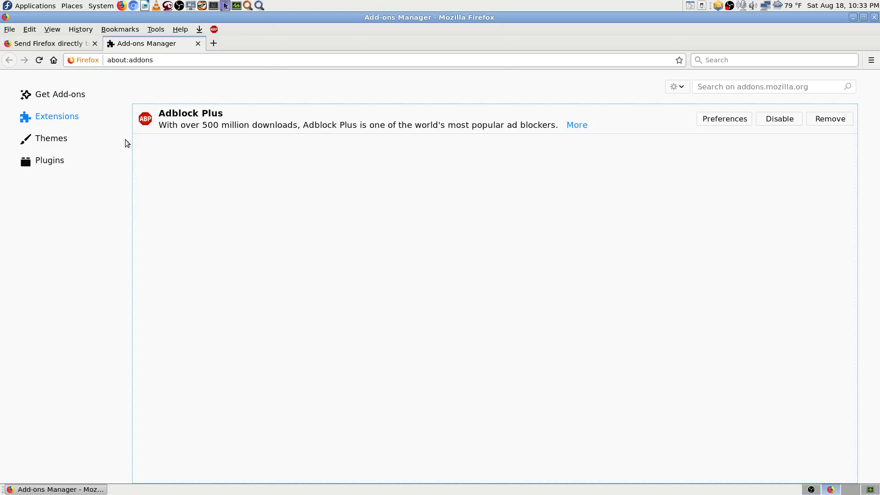
Step: Close the Firefox Sync confirmation page and run a sync immediately
click(69, 44)
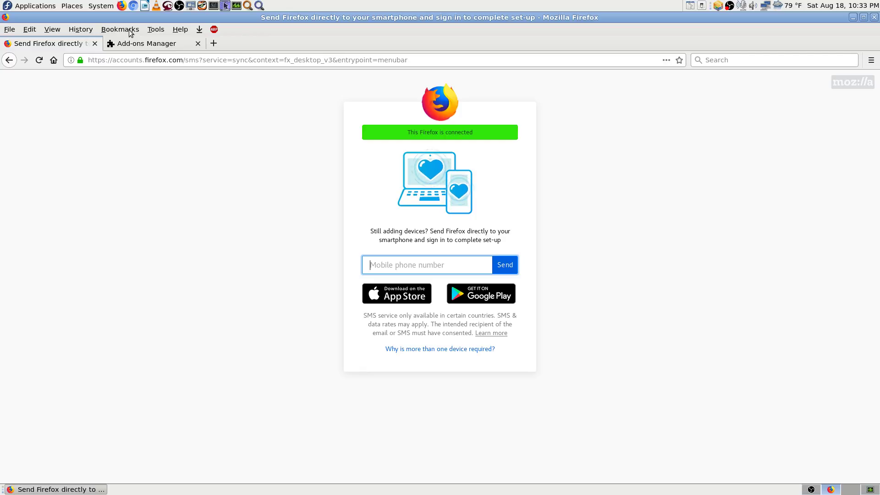
click(154, 31)
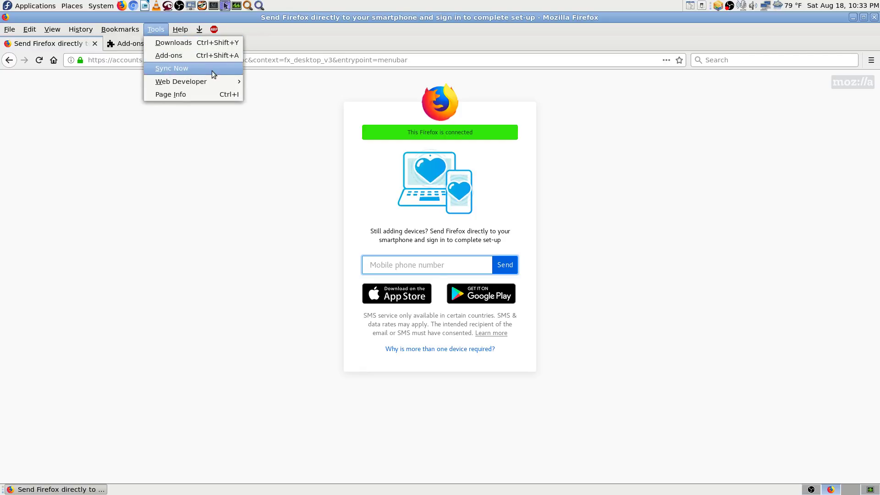
click(111, 103)
click(94, 43)
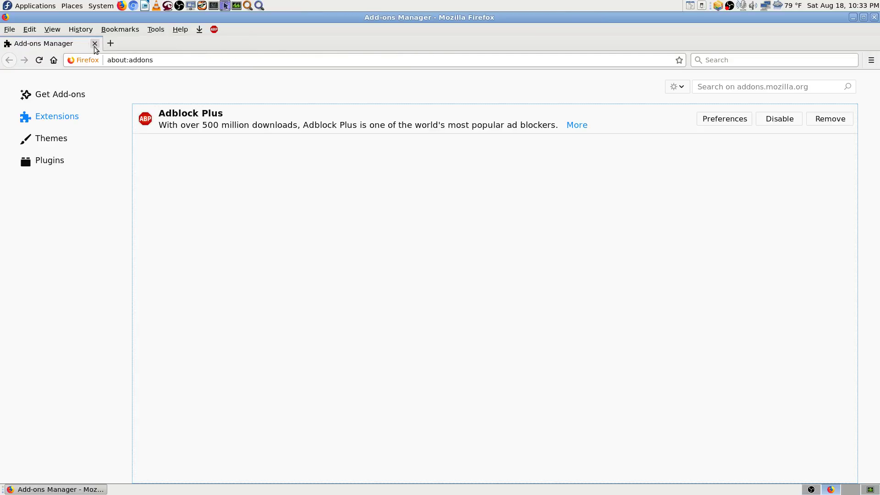
click(155, 29)
click(200, 68)
click(158, 31)
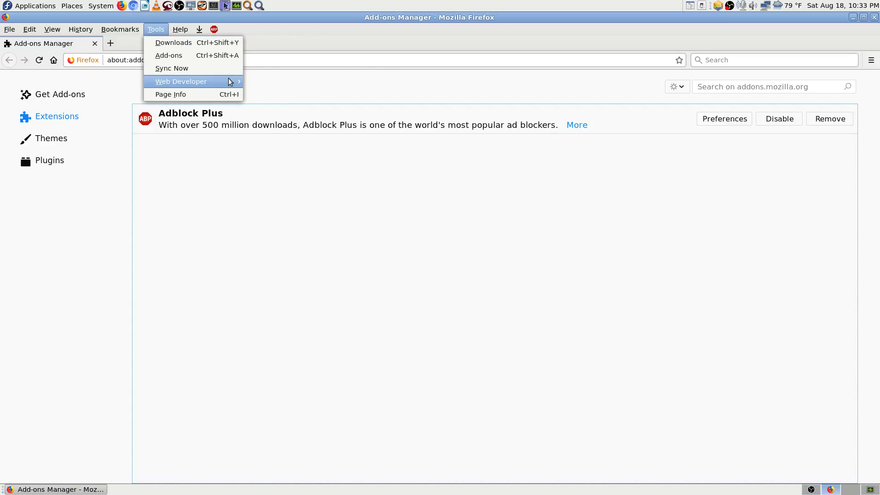
mouse_move(230, 81)
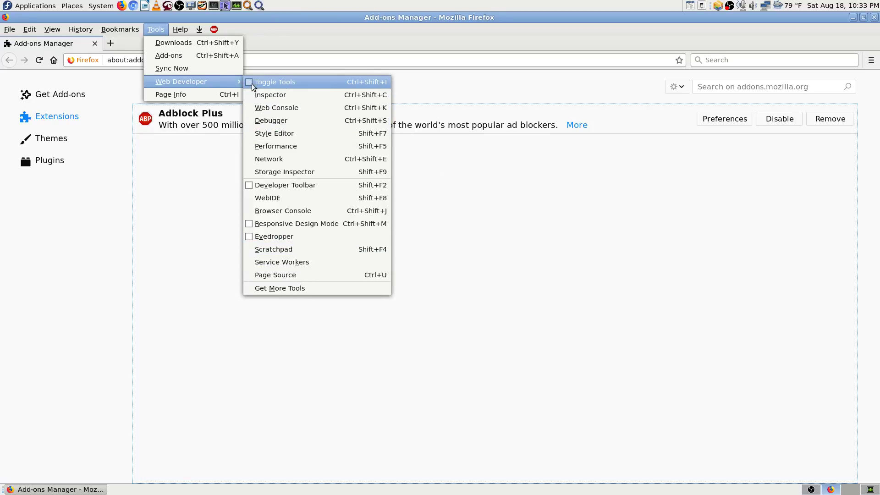
click(59, 241)
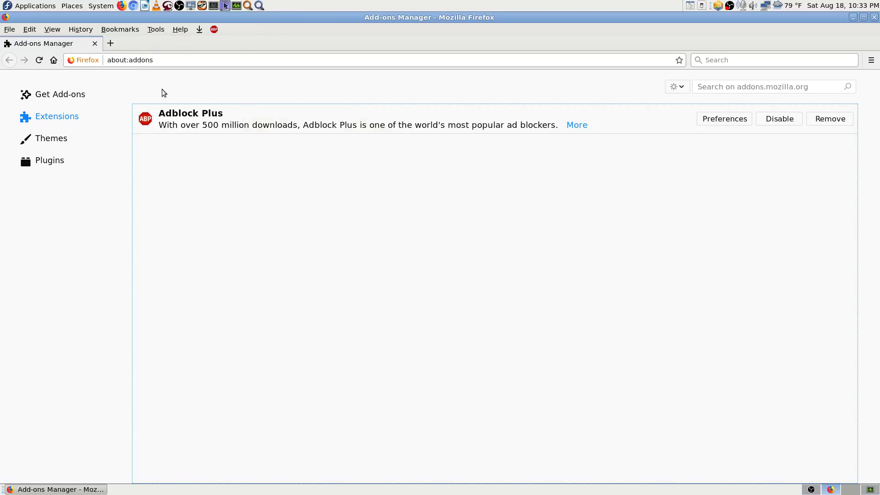
click(160, 30)
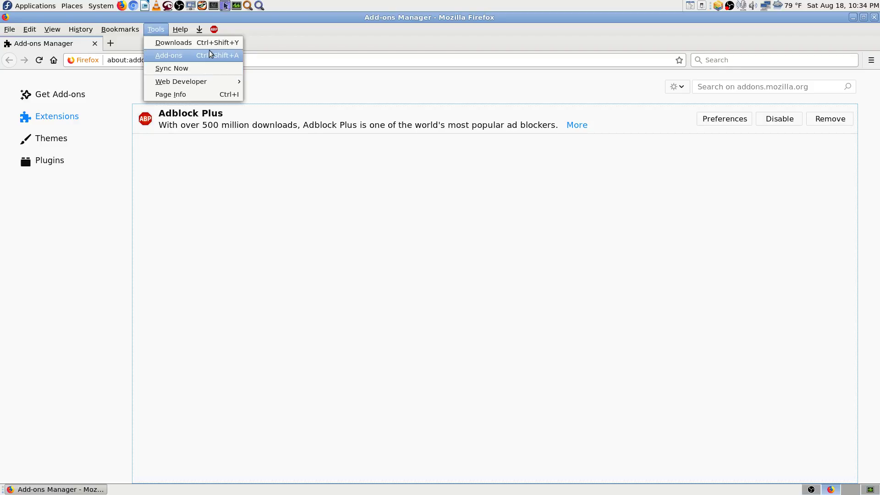
click(233, 242)
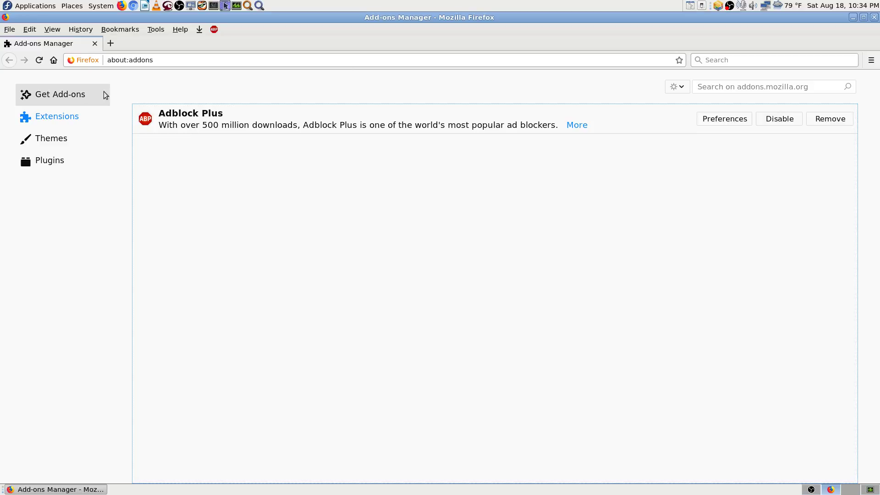
Step: Search the preferences for "sync" and include Add-ons in the items to synchronize
click(29, 31)
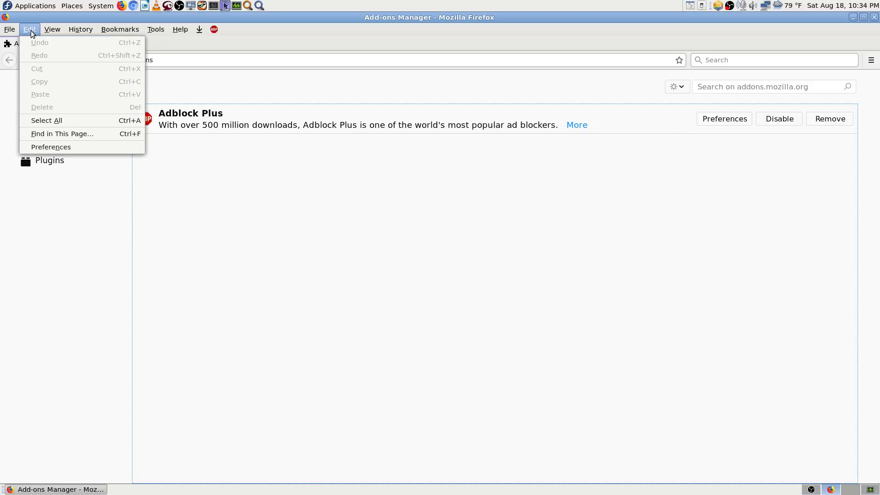
click(77, 147)
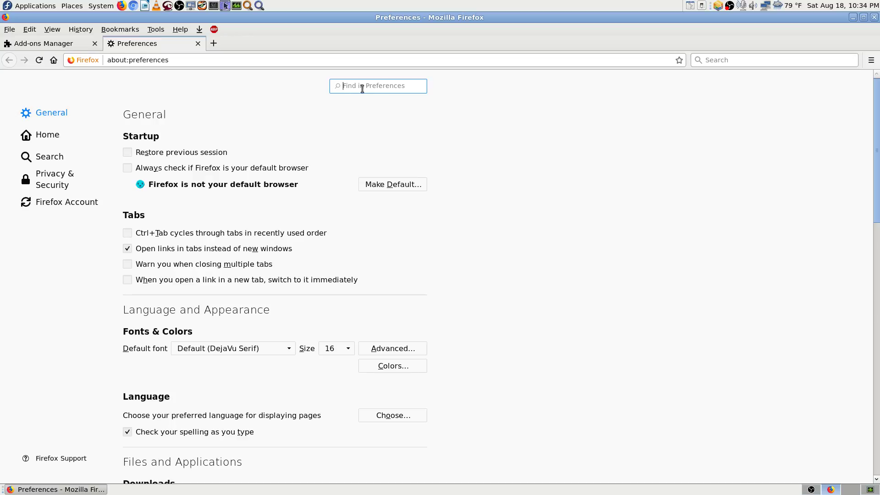
text(sync)
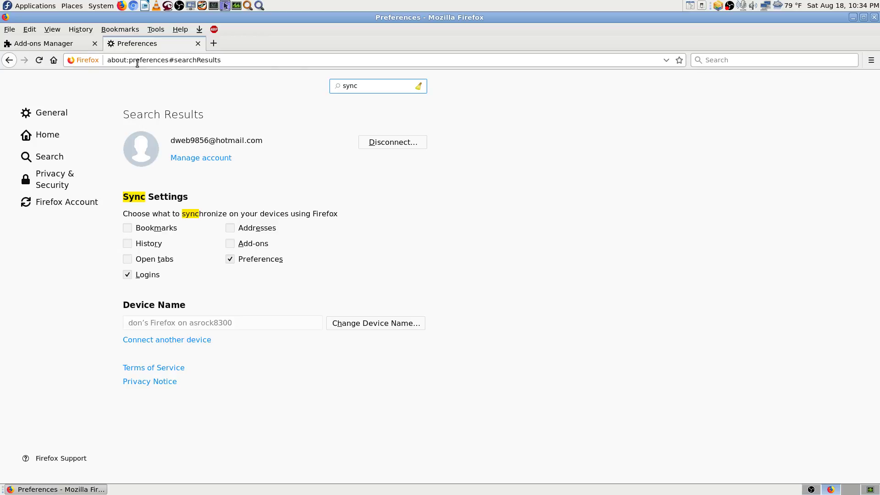
click(75, 46)
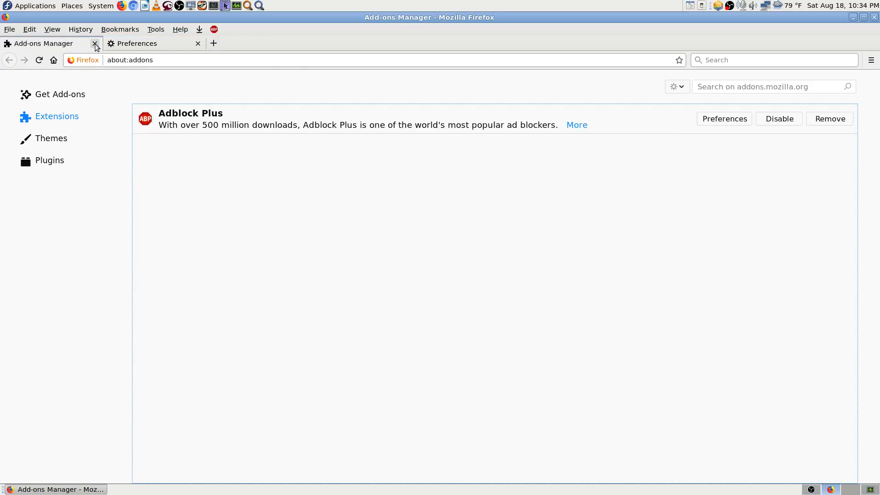
click(142, 44)
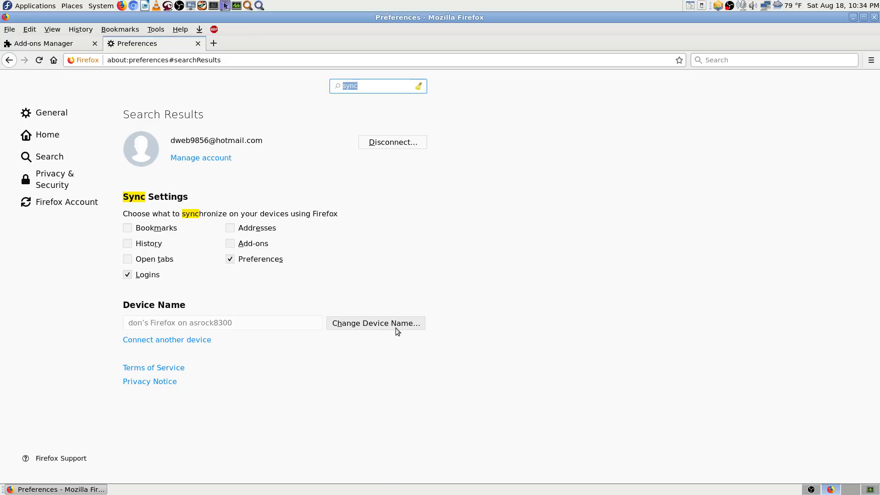
click(231, 243)
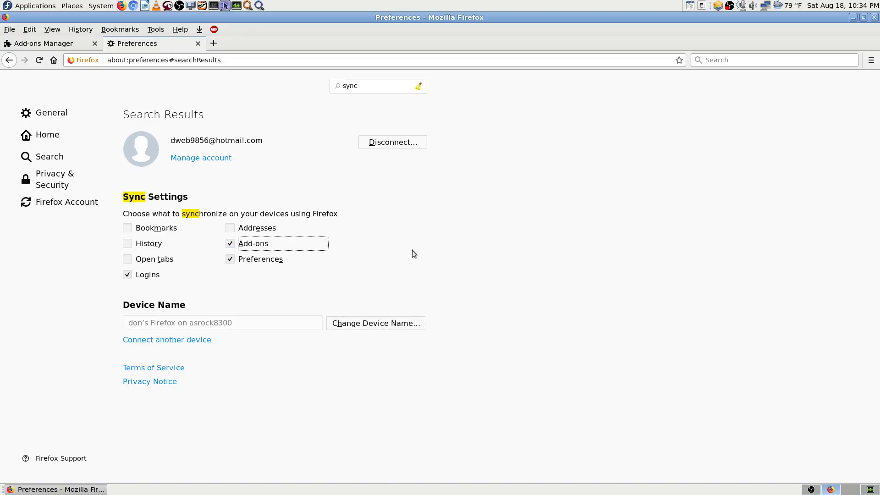
Step: Reload the Add-ons Manager, then close and reopen it to recheck the extensions list
click(71, 44)
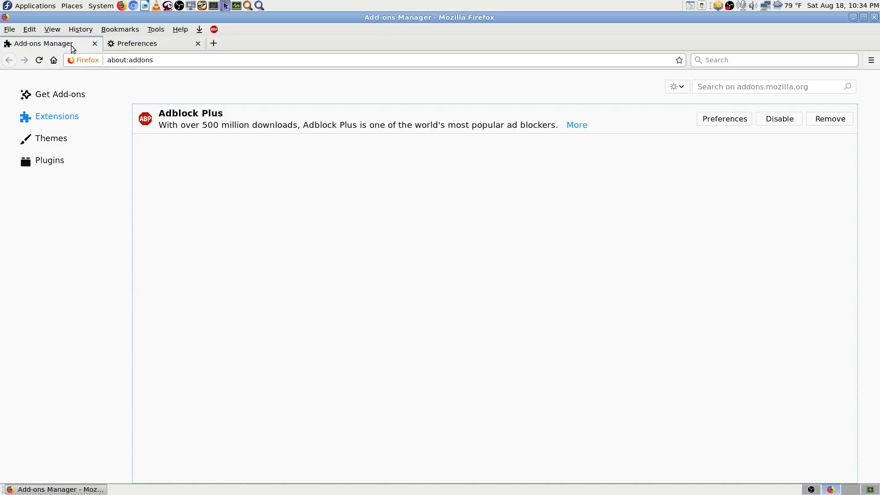
click(40, 60)
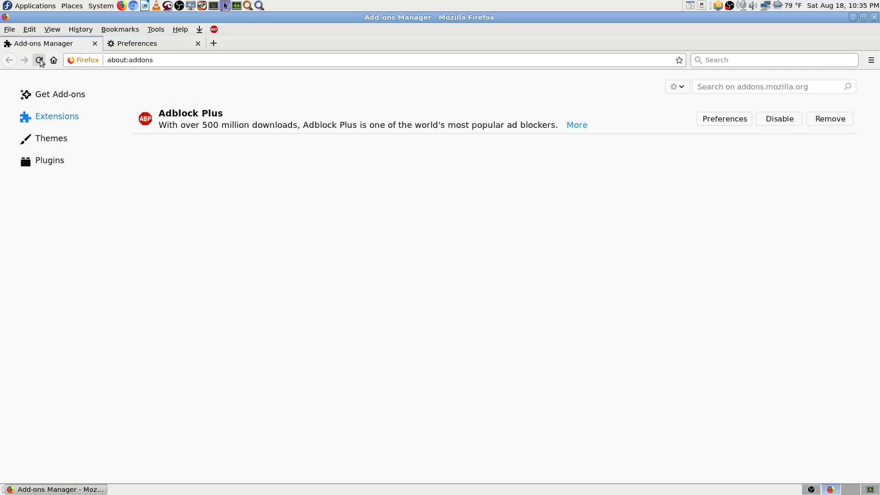
click(96, 43)
double_click(560, 17)
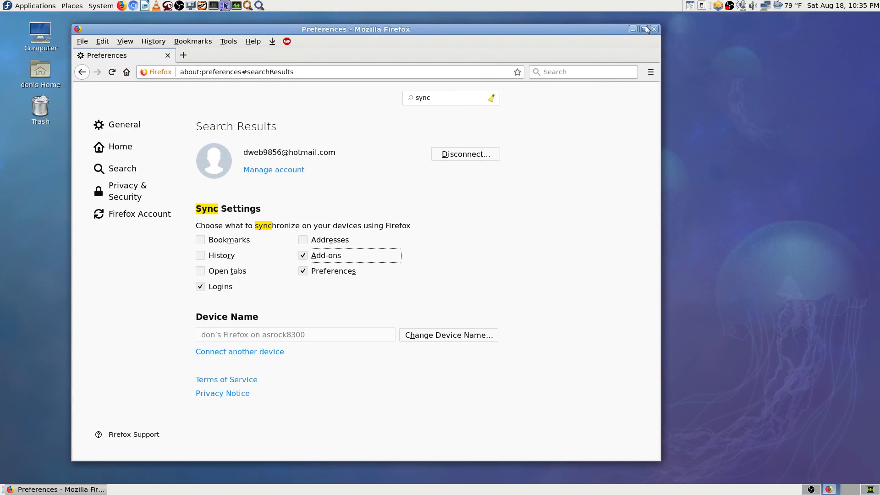
click(644, 28)
click(158, 30)
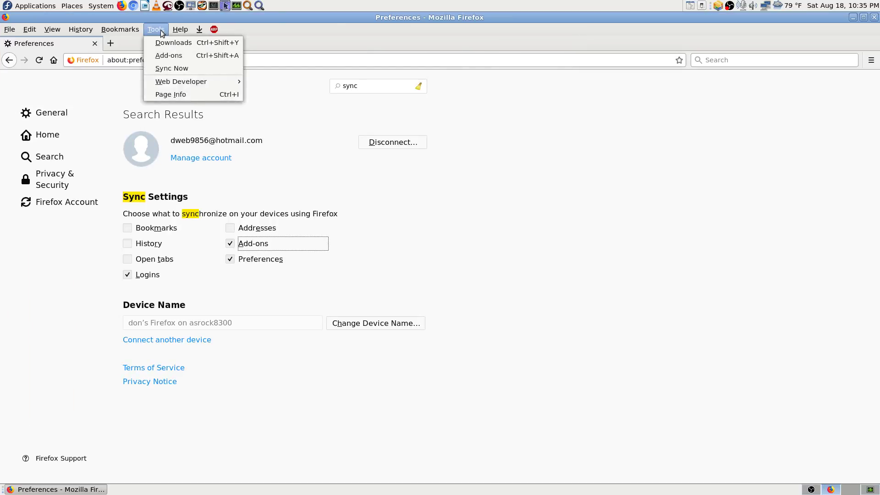
click(182, 56)
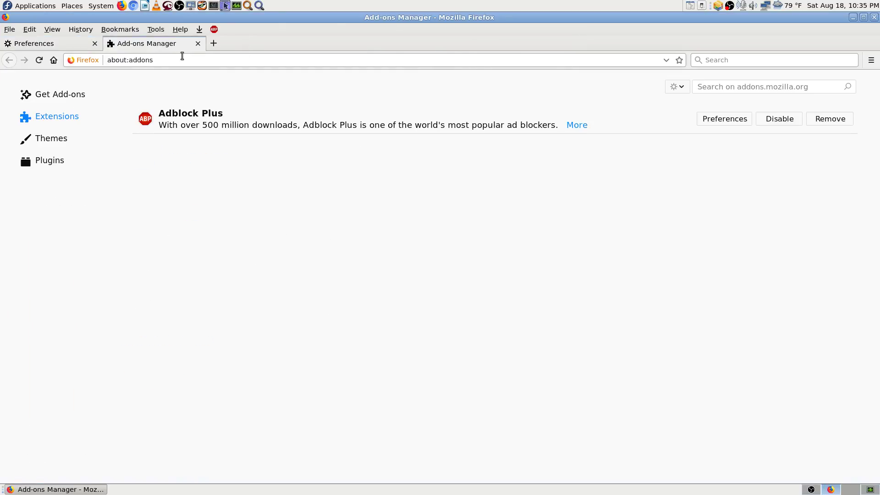
Step: Compare the Sync settings in the preferences with the extensions list in the Add-ons Manager
click(65, 45)
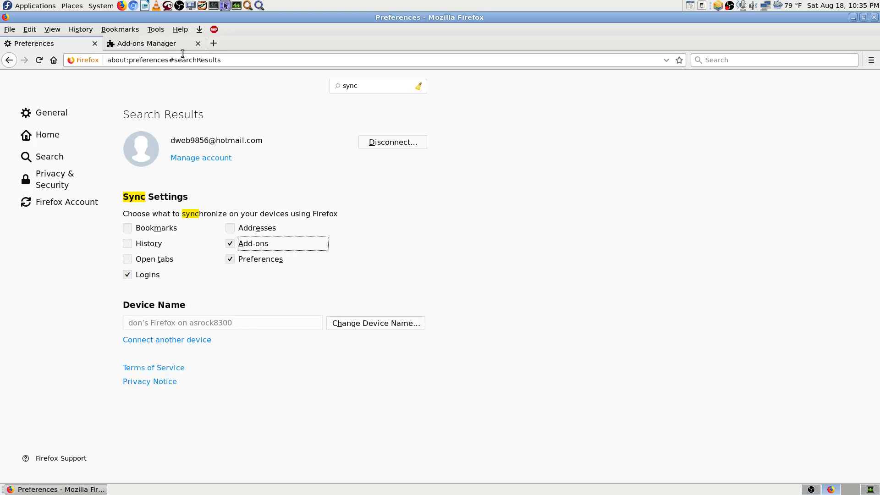
click(161, 48)
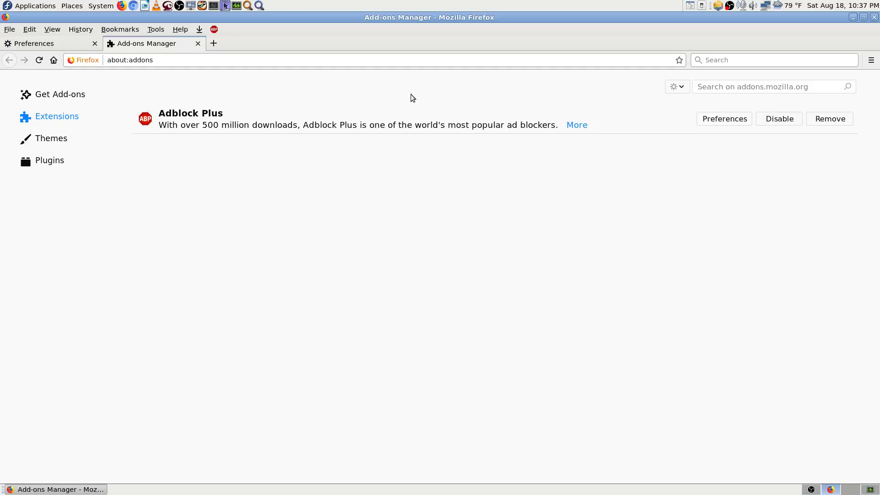
click(77, 45)
click(151, 43)
click(58, 42)
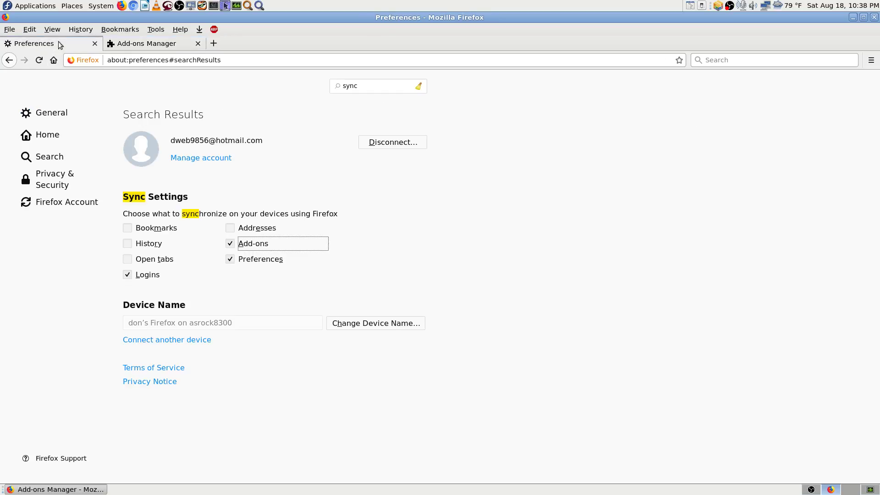
click(148, 43)
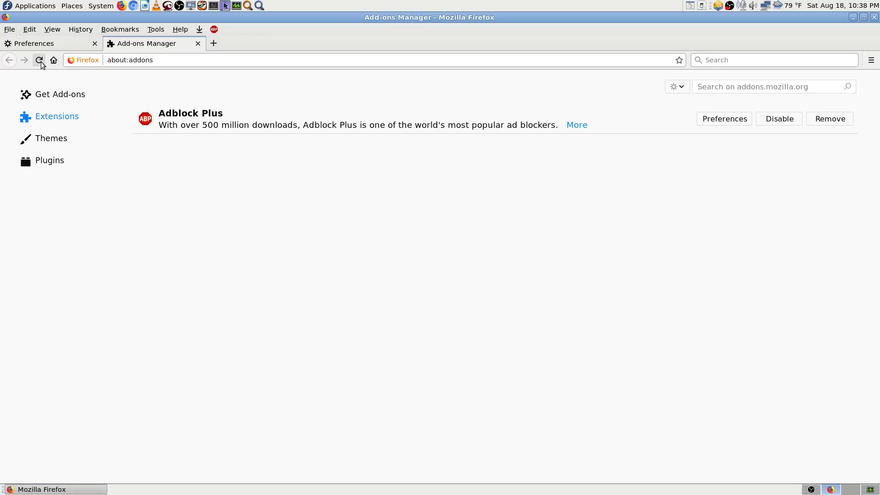
click(54, 46)
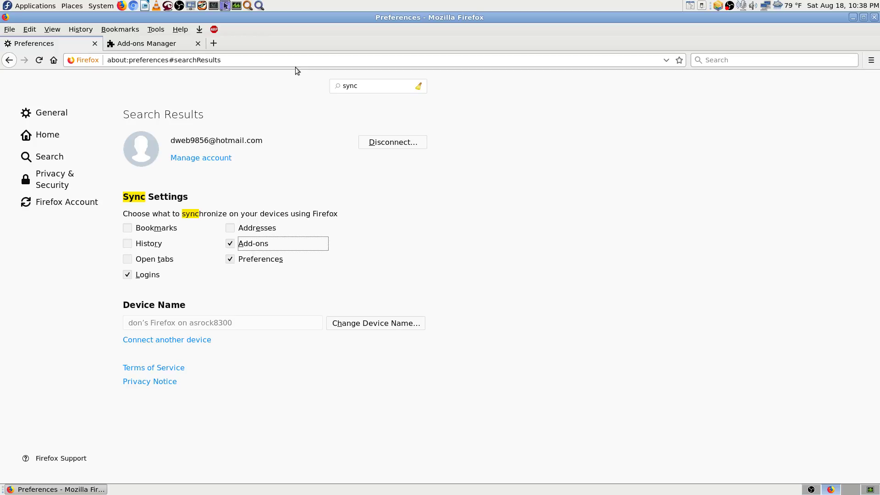
click(148, 48)
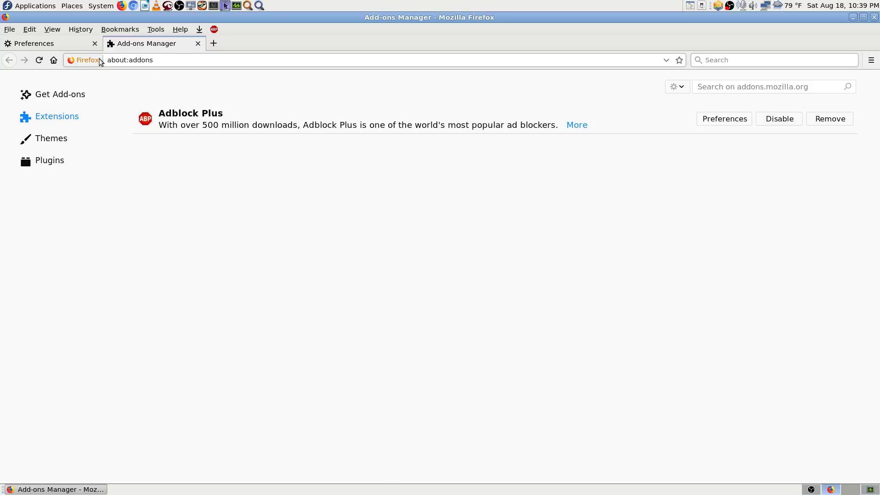
click(75, 44)
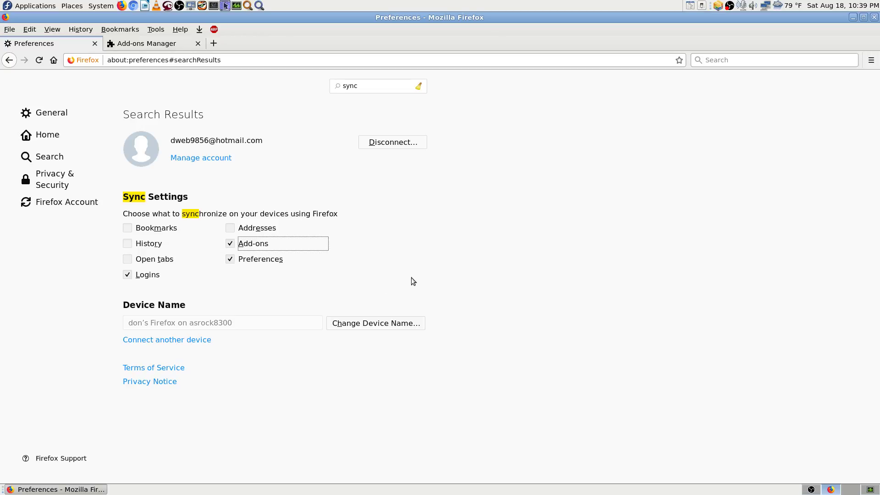
click(173, 46)
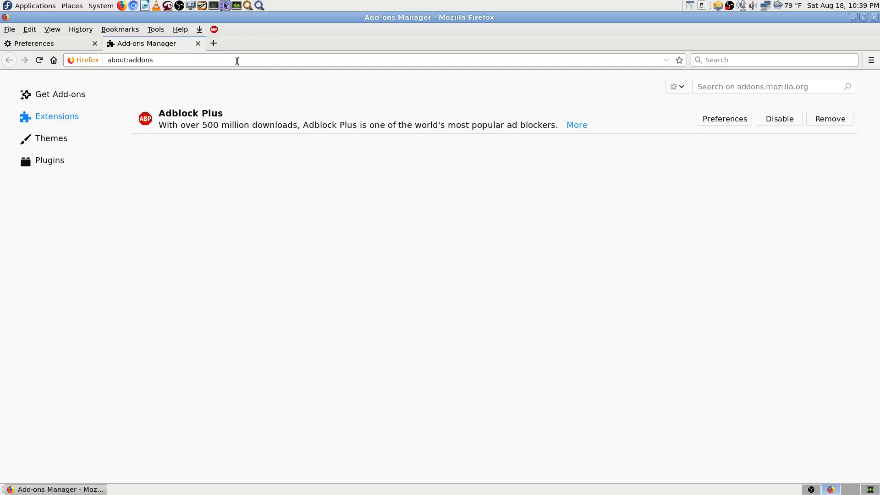
click(81, 43)
click(150, 45)
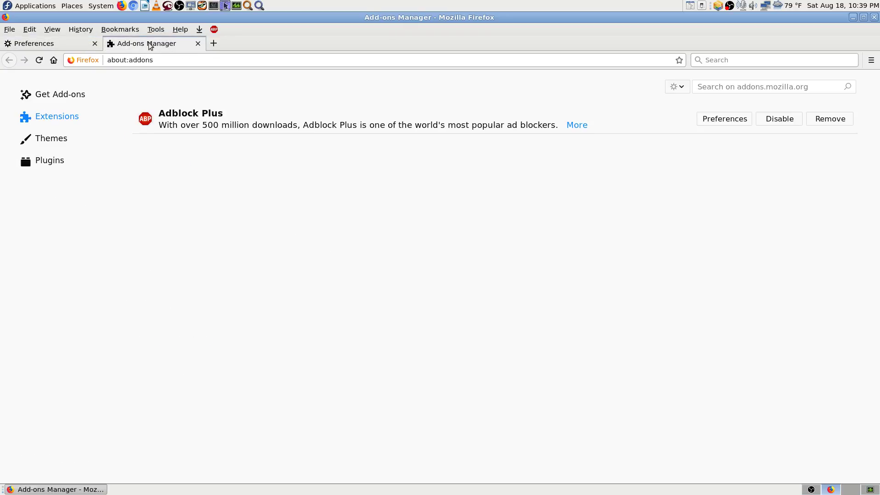
click(69, 43)
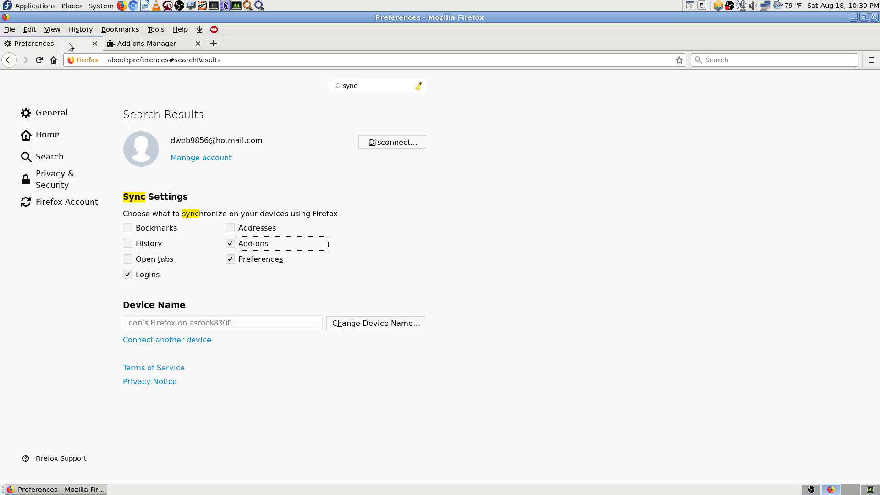
click(148, 44)
Step: Open YouTube from the top sites in a new tab and sign in with the prefilled Google account email and password
click(215, 44)
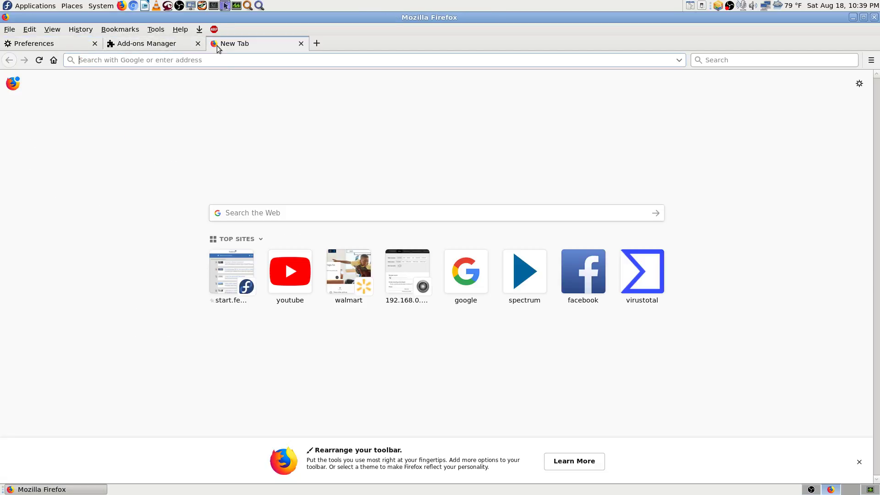
click(283, 284)
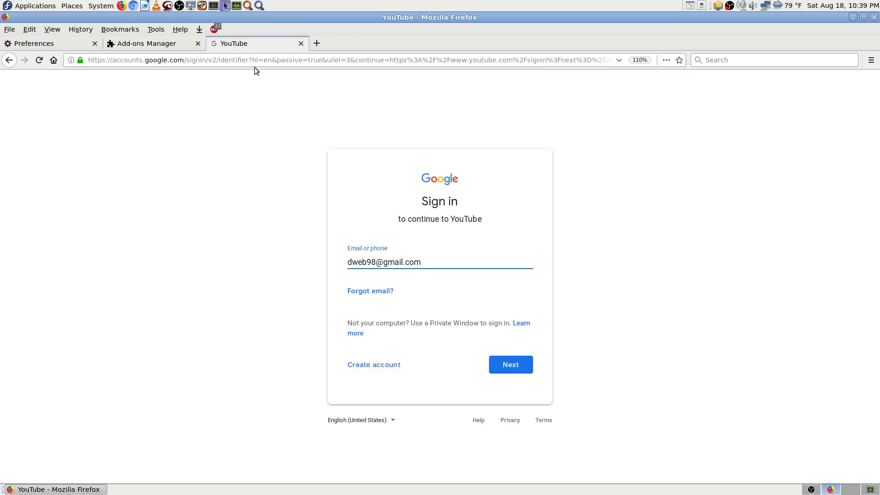
click(516, 364)
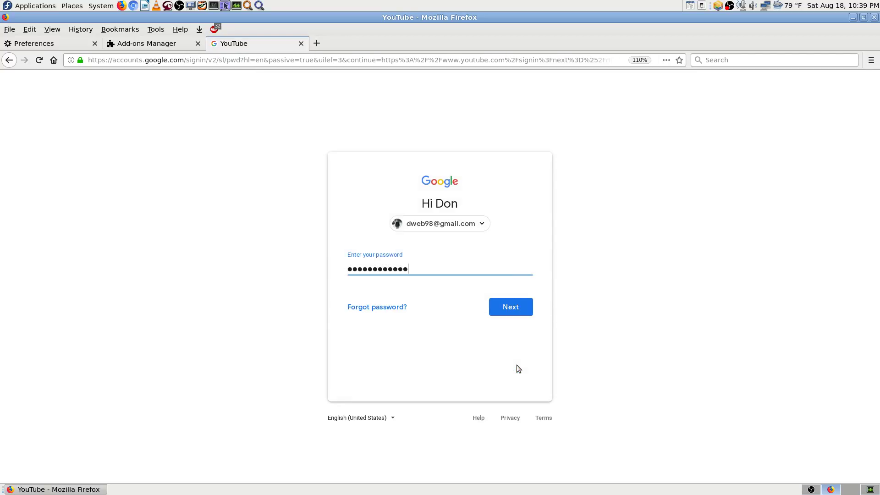
click(508, 310)
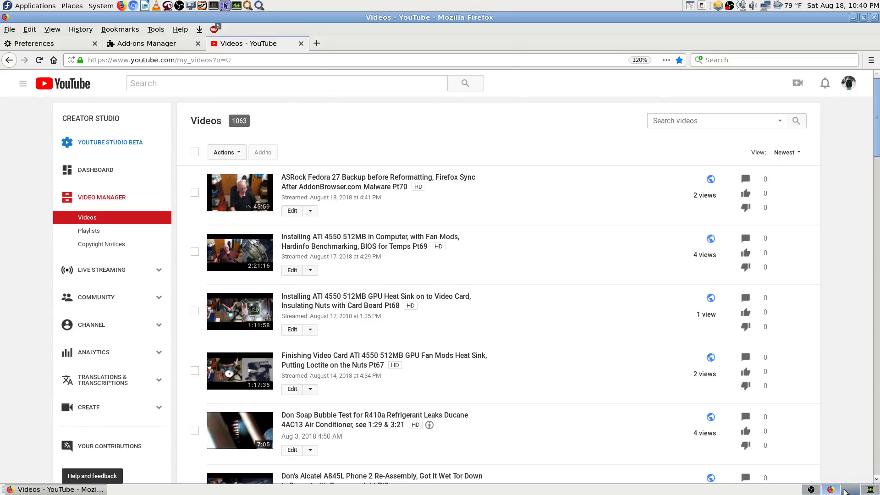
Step: Switch to OBS to check the stream and recording status, and return to the YouTube videos page in Firefox
click(811, 489)
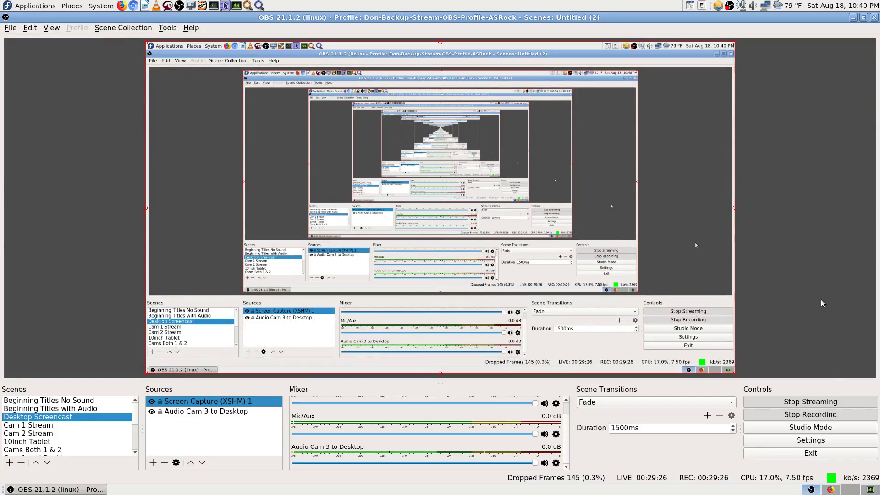
click(832, 491)
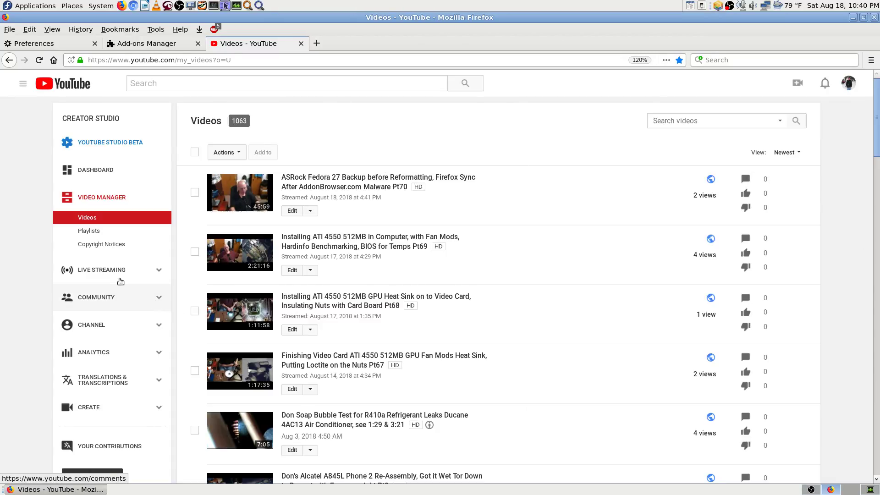
Step: Open the Virus Malware Prevention playlist from the channel's playlists and look through its videos down to the last entries
click(93, 233)
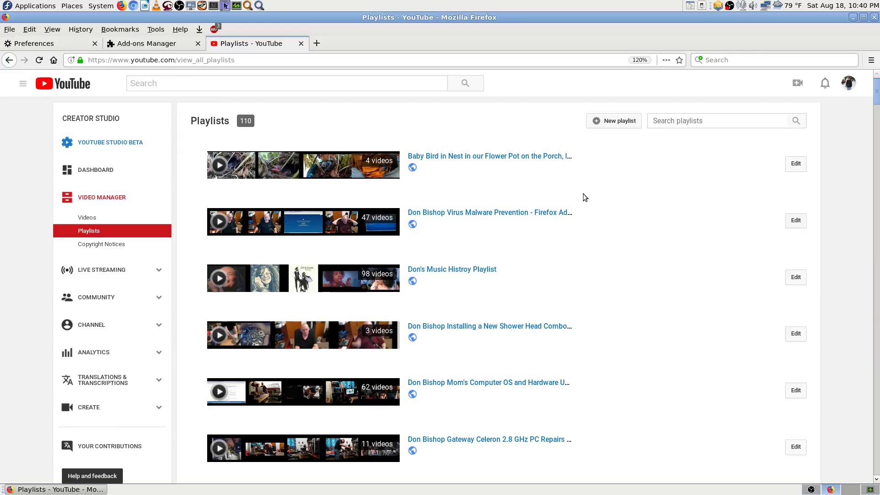
click(500, 215)
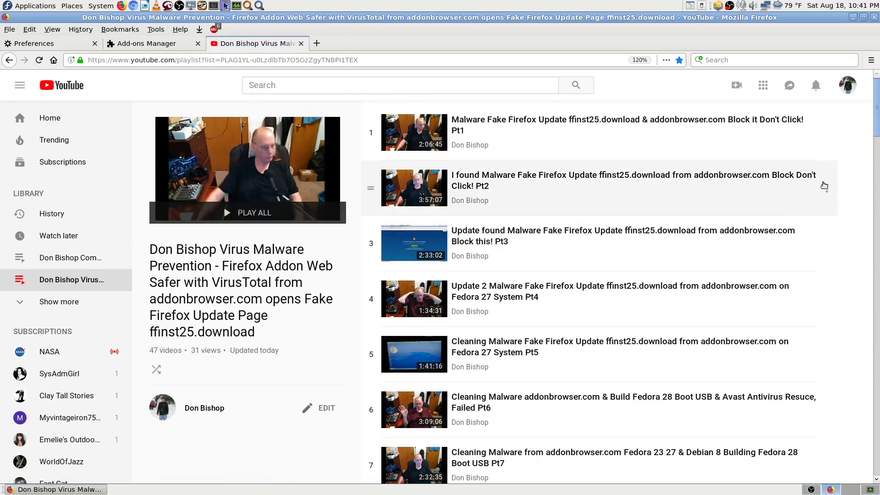
scroll(876, 175, down, 3)
drag(876, 175, 877, 469)
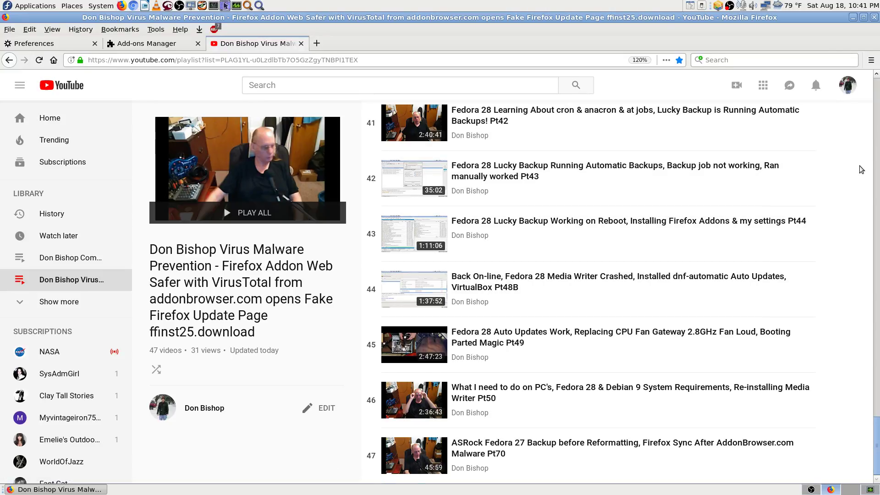
scroll(862, 169, up, 7)
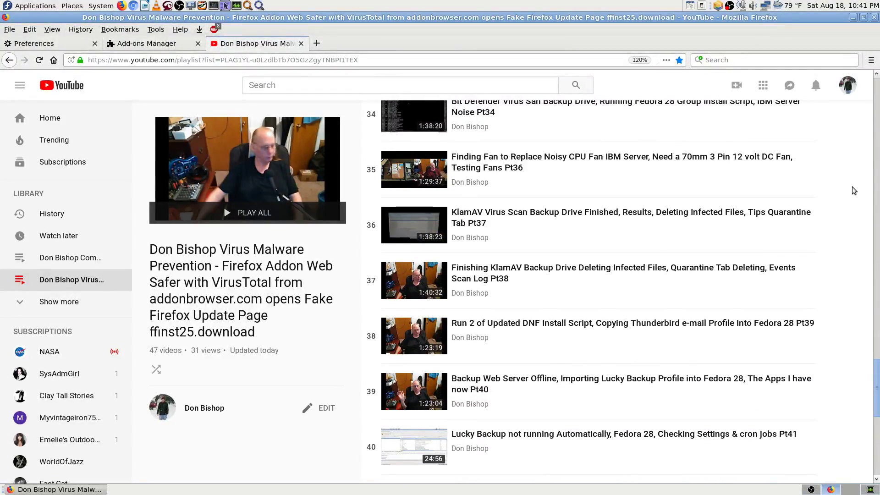
scroll(852, 275, down, 2)
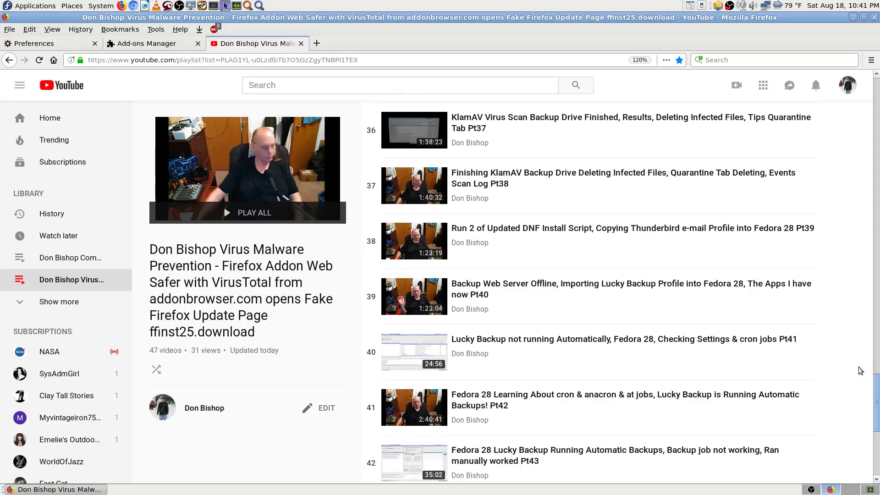
scroll(861, 371, down, 3)
scroll(861, 370, down, 1)
scroll(861, 371, down, 2)
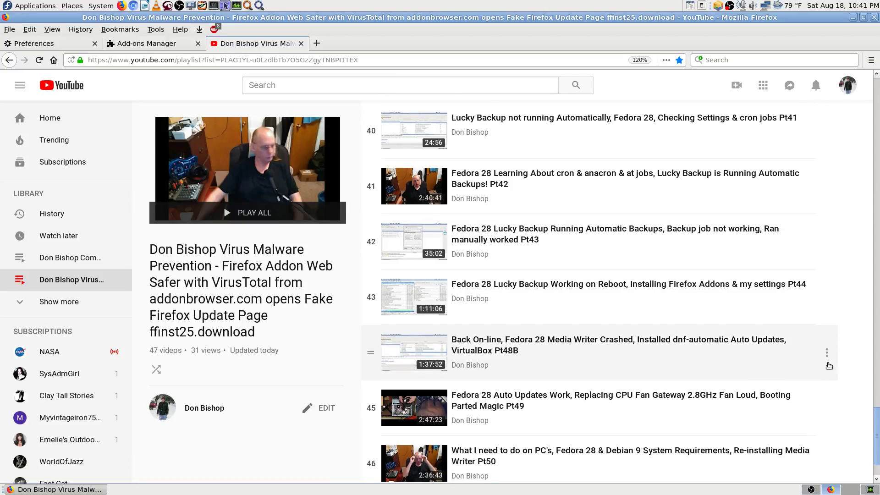
scroll(829, 365, down, 2)
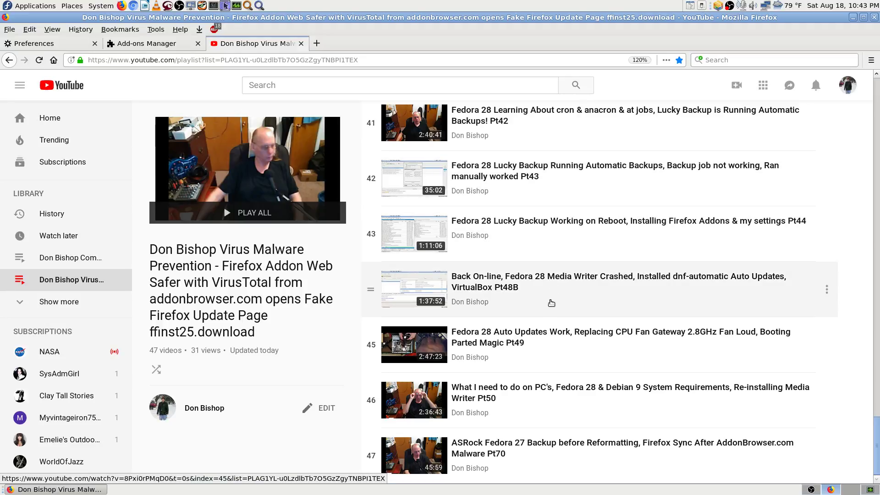
Step: Open the Pt48B video on the Fedora 28 Media Writer crash from the playlist, pause it and read its full description
click(691, 282)
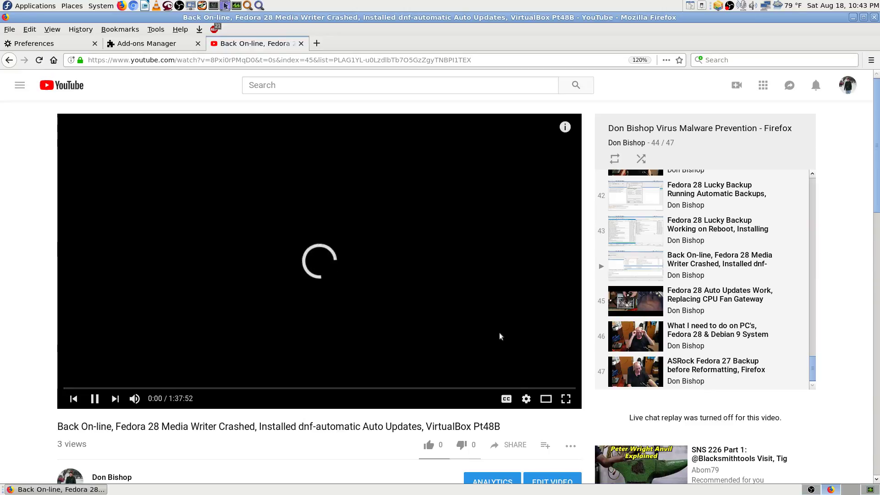
click(512, 278)
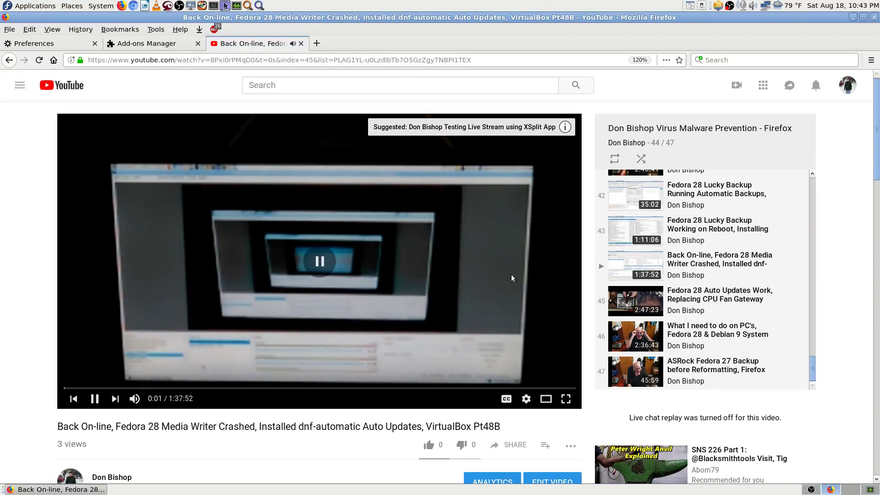
scroll(458, 290, down, 5)
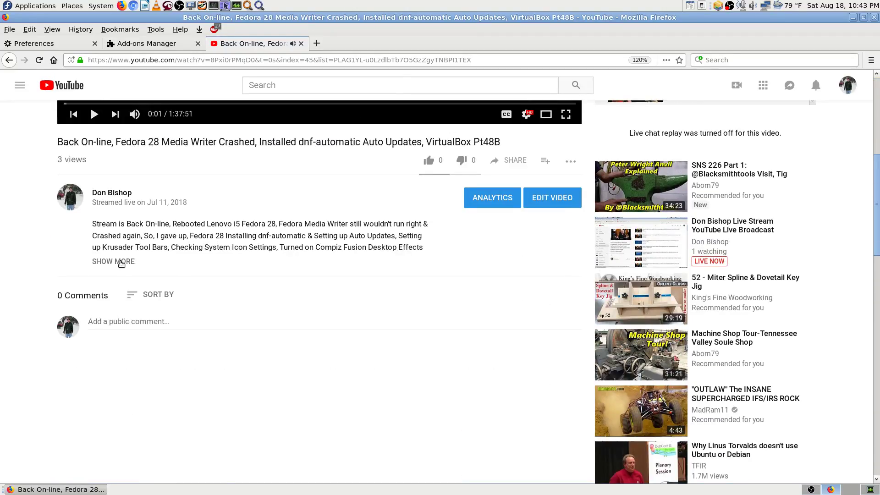
click(120, 262)
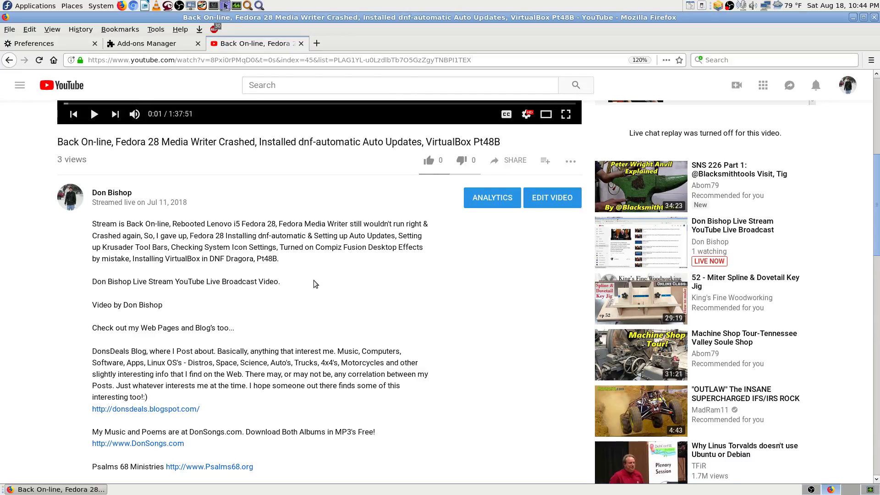
scroll(320, 286, up, 4)
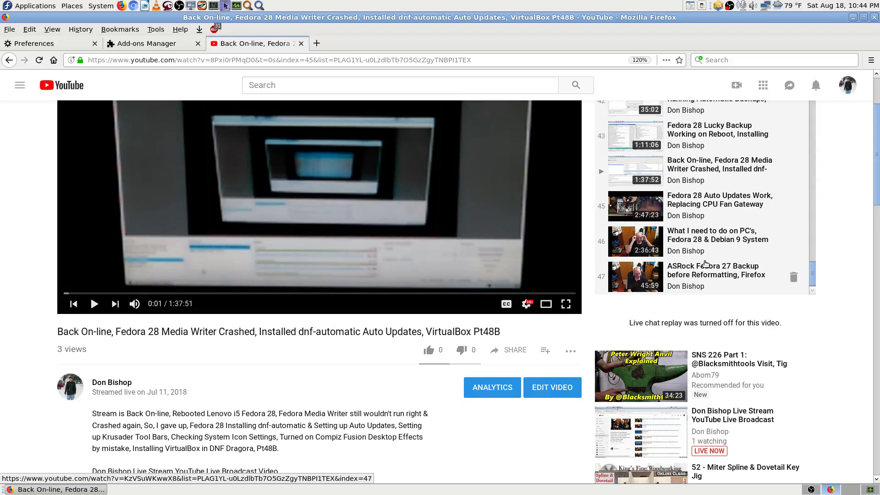
Step: Open the Pt49 video on Fedora 28 auto updates from the playlist, pause it and expand its description
click(698, 206)
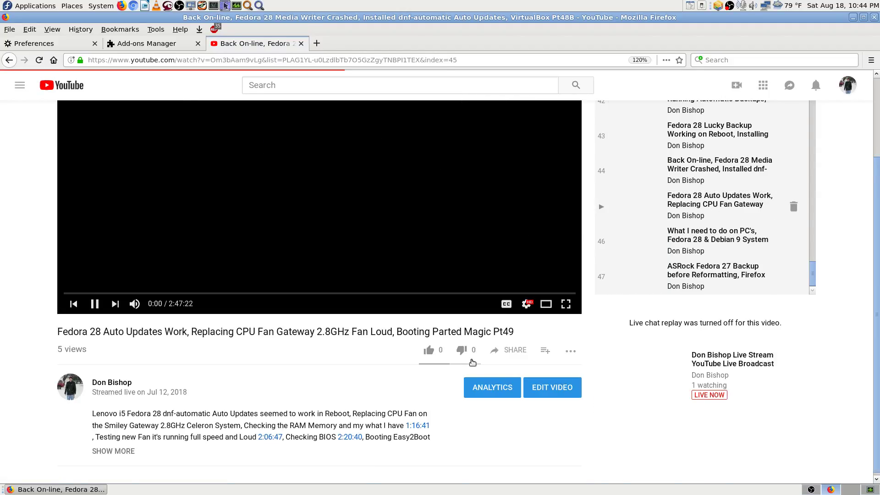
click(501, 287)
scroll(339, 280, down, 6)
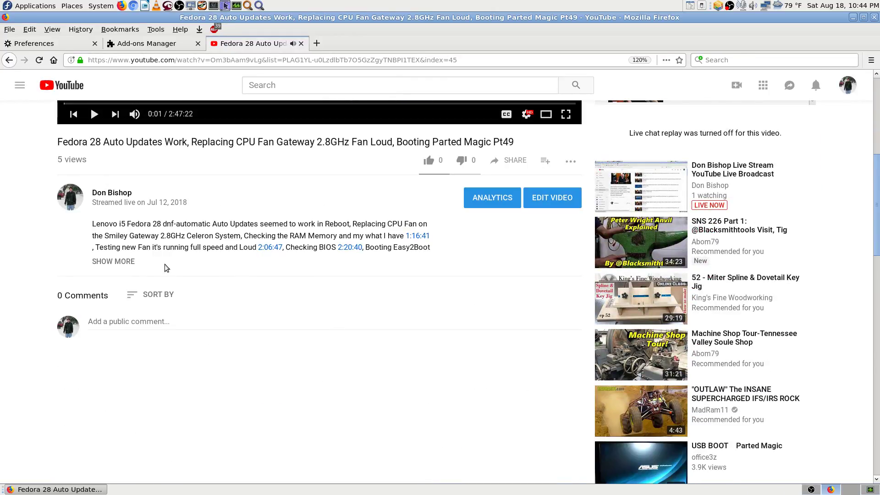
click(122, 262)
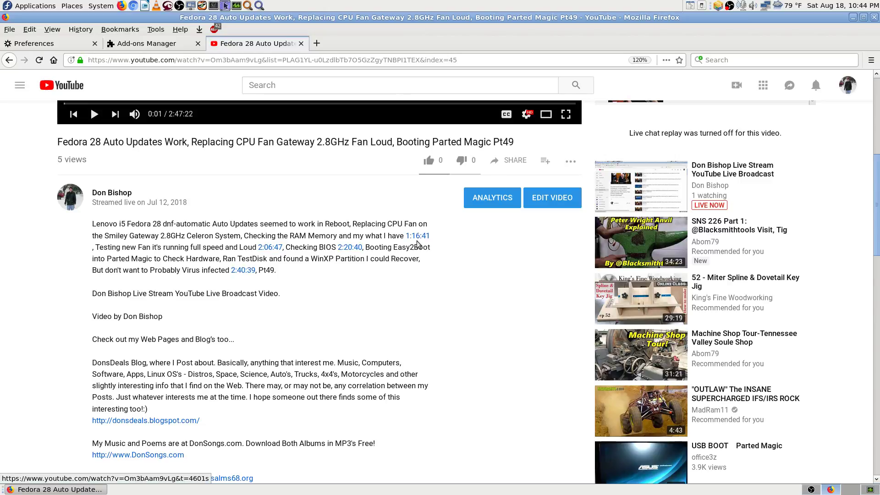
Step: Jump to the 1:16:41 timestamp of the Pt49 video, pause playback and expand the description again
scroll(440, 334, up, 5)
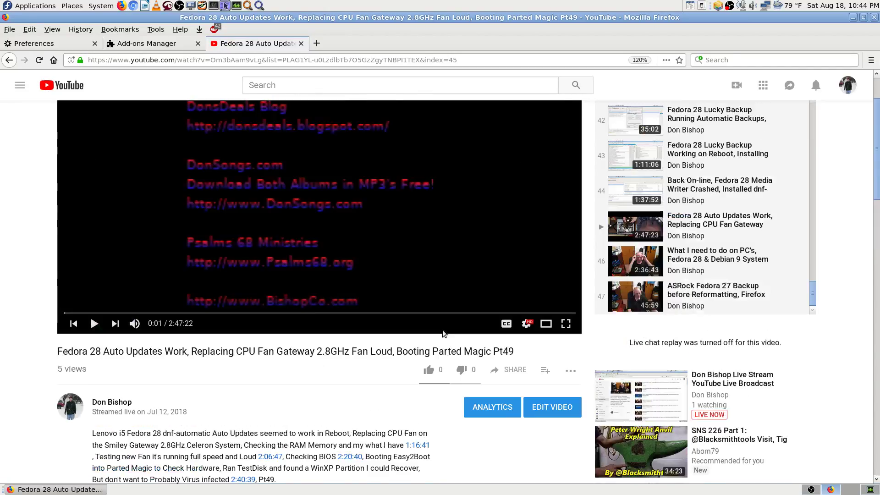
scroll(446, 465, down, 1)
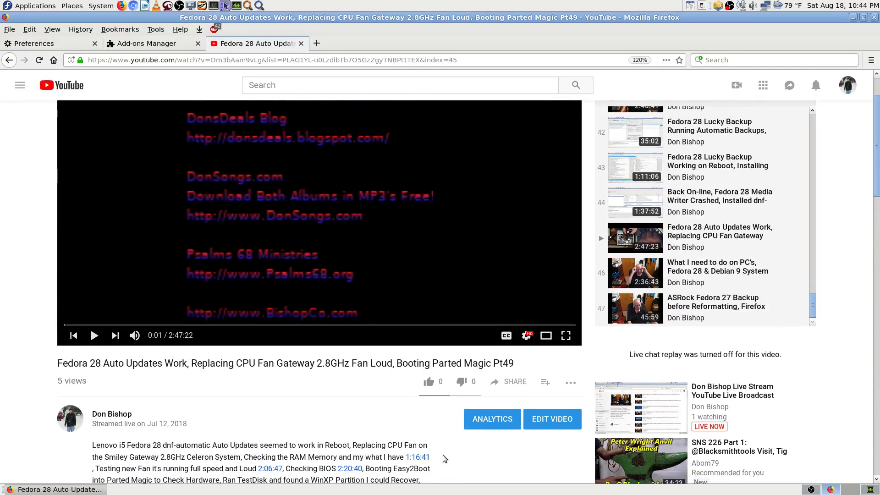
click(419, 457)
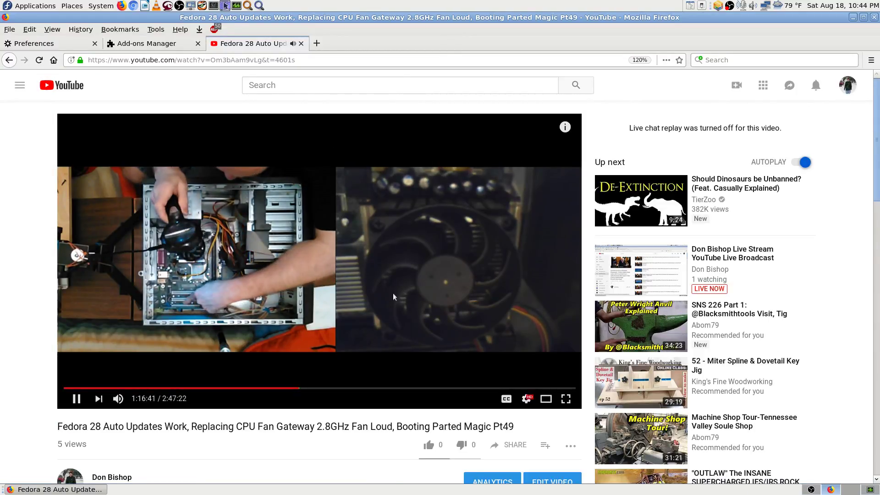
click(393, 297)
scroll(393, 297, down, 5)
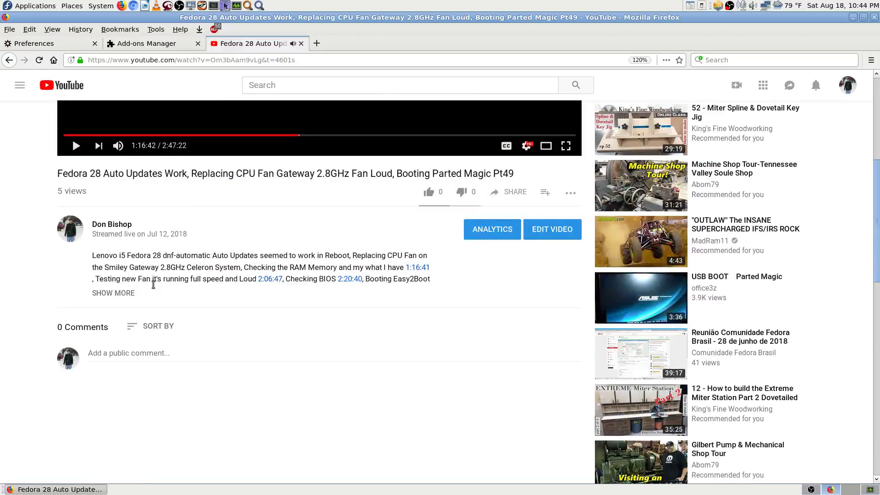
click(124, 294)
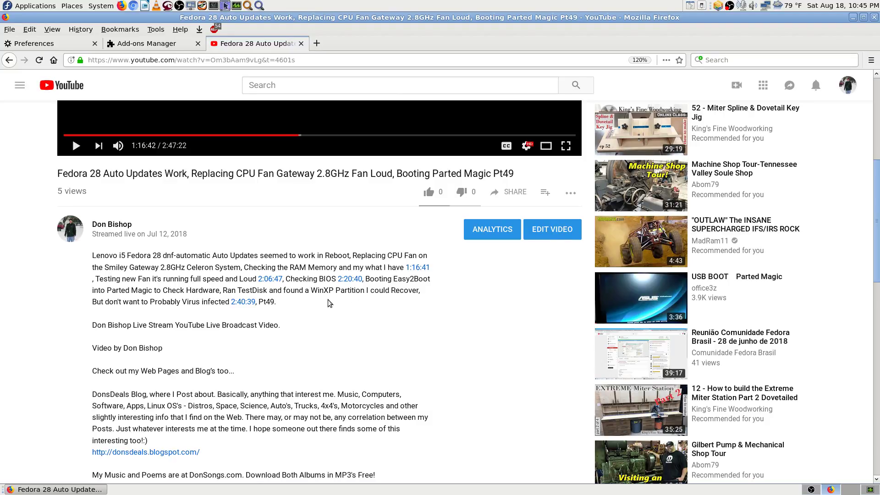
Step: Jump to the 2:40:39 timestamp in the Pt49 description, pause the video and close the YouTube tab
scroll(398, 325, up, 3)
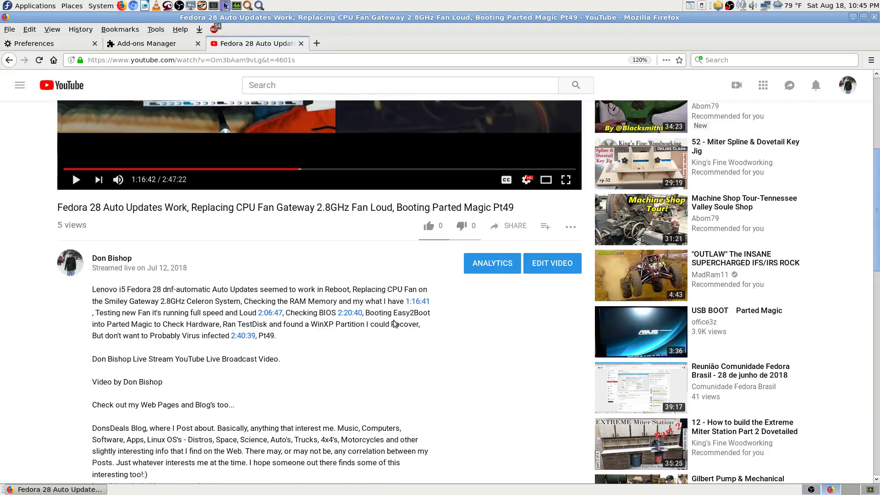
scroll(395, 324, up, 4)
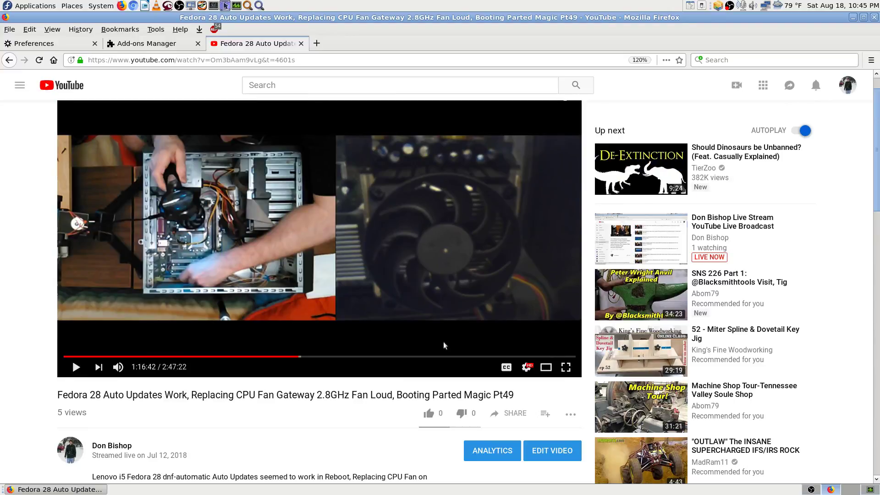
scroll(352, 349, down, 7)
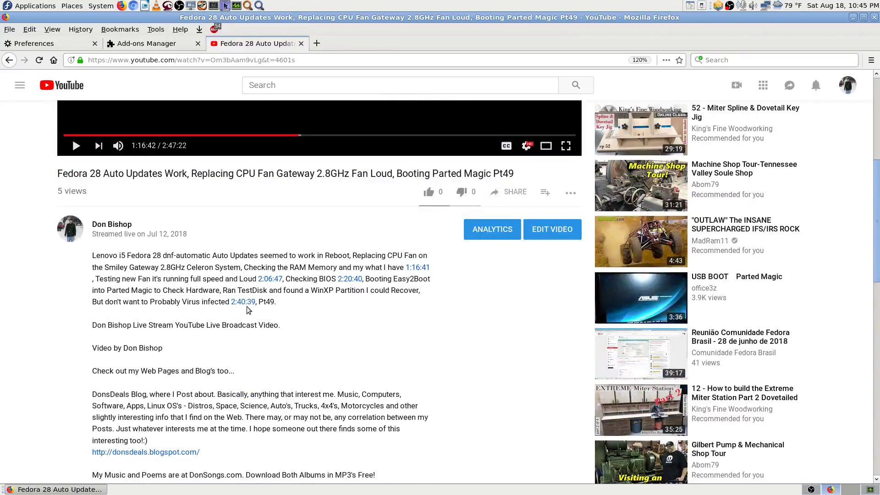
click(243, 302)
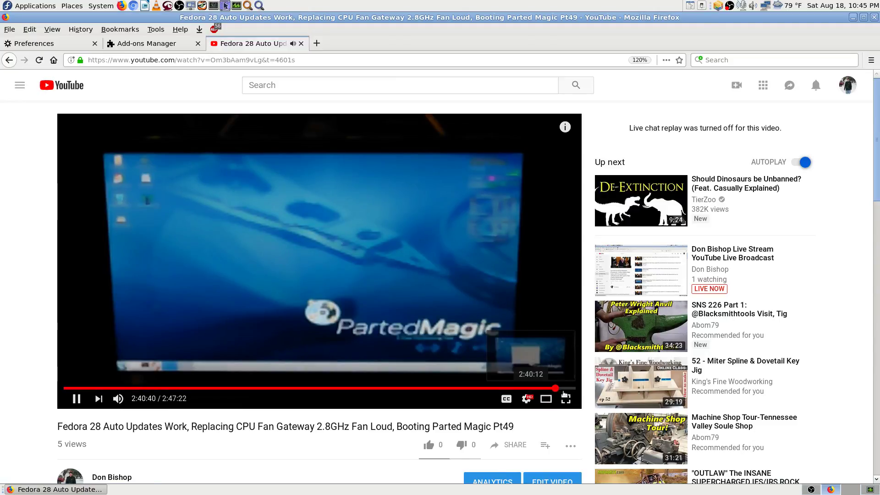
click(501, 280)
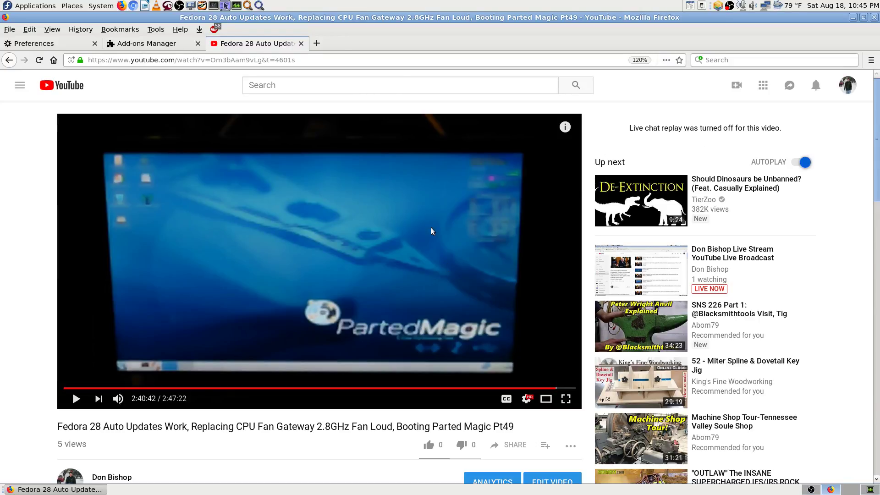
click(301, 44)
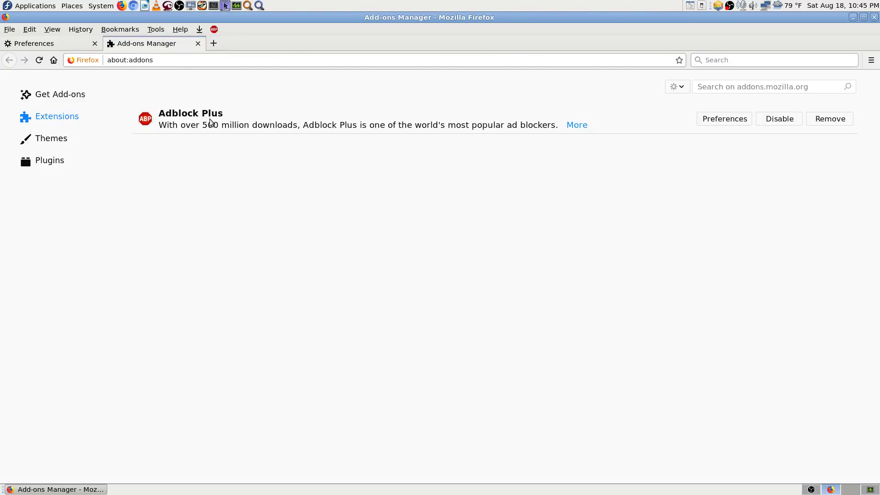
Step: Reload the Add-ons Manager and start a manual Firefox Sync while the Sync preferences are open
click(39, 60)
click(68, 44)
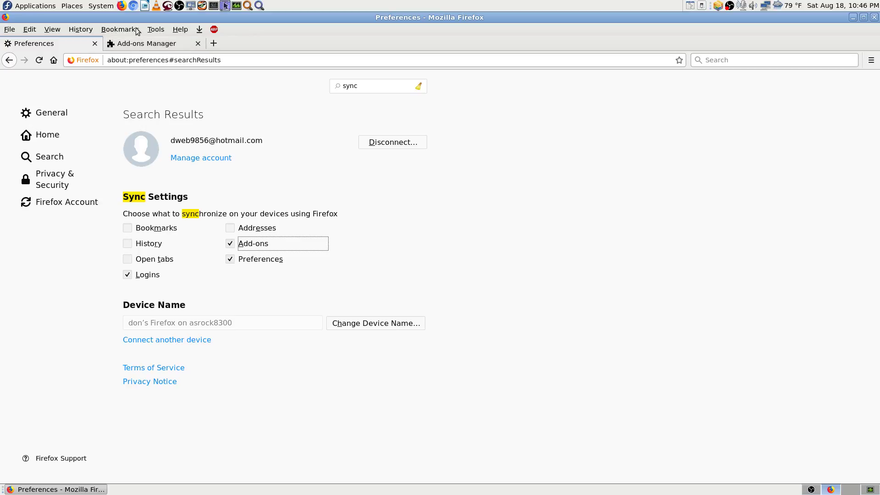
click(154, 32)
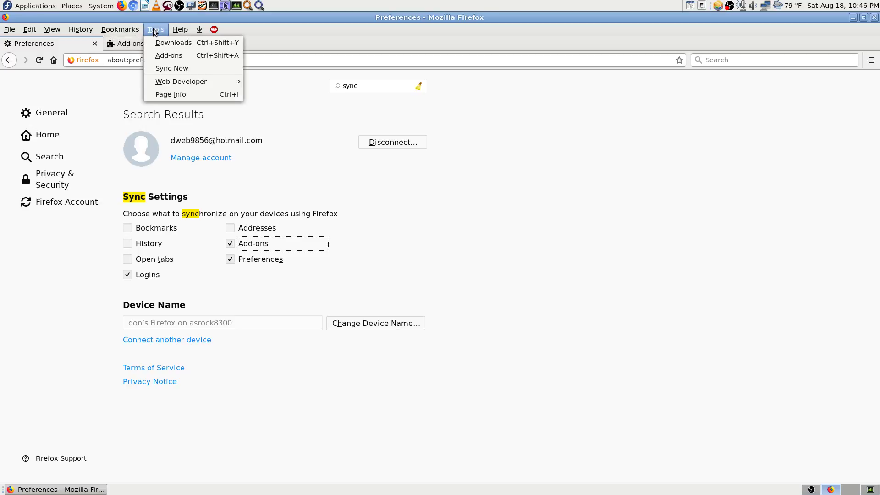
click(176, 66)
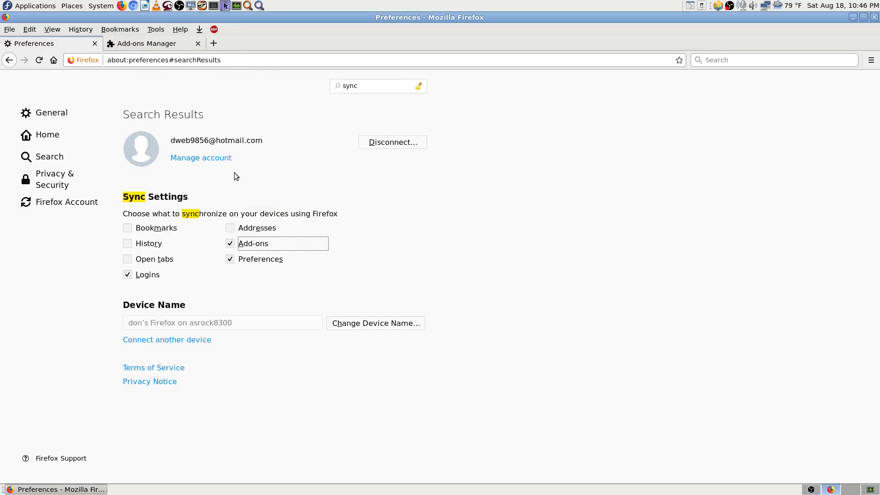
Step: Check the extensions list in the Add-ons Manager against the selected Sync settings after the manual sync
click(151, 43)
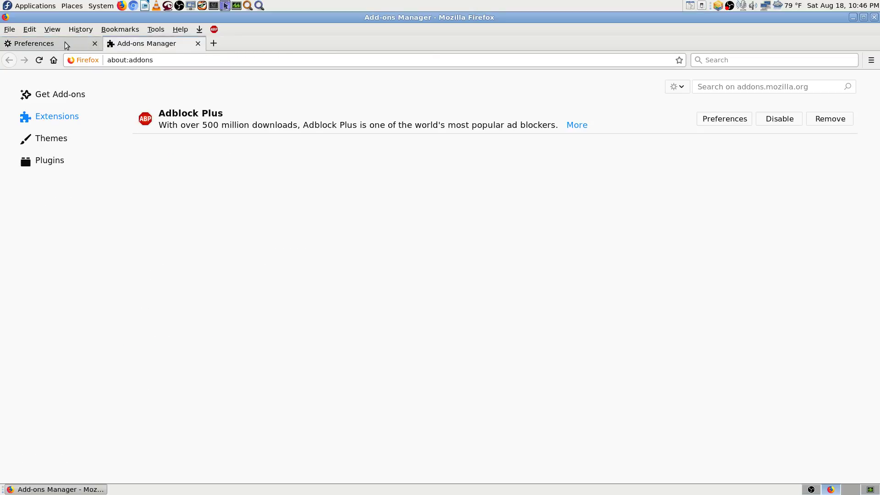
click(50, 43)
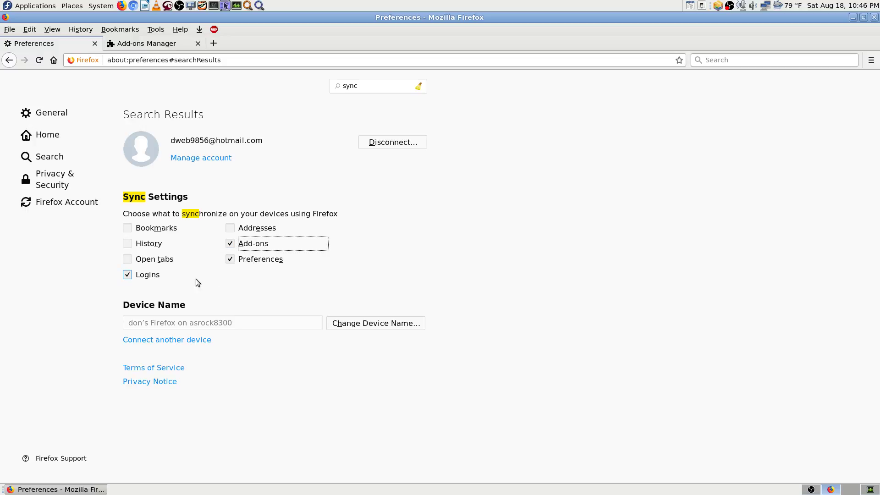
click(149, 46)
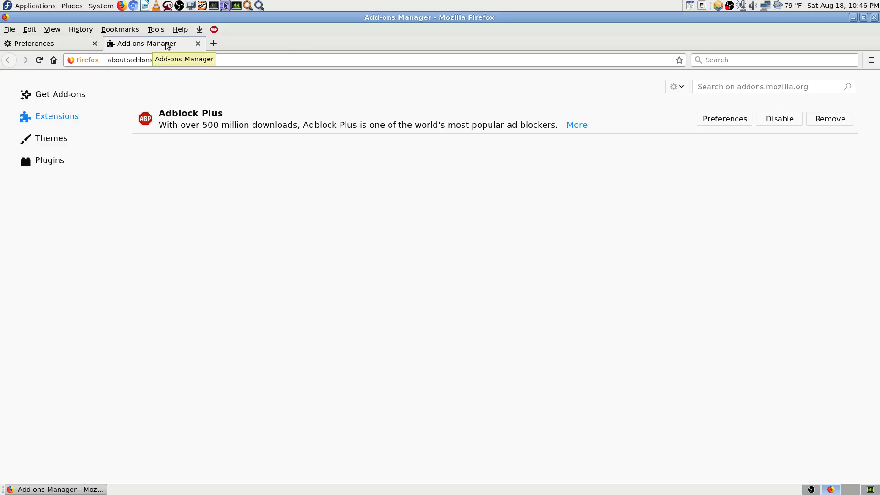
Step: Open YouTube from the top sites in a new tab to check the sign-in, and close the tab
click(214, 43)
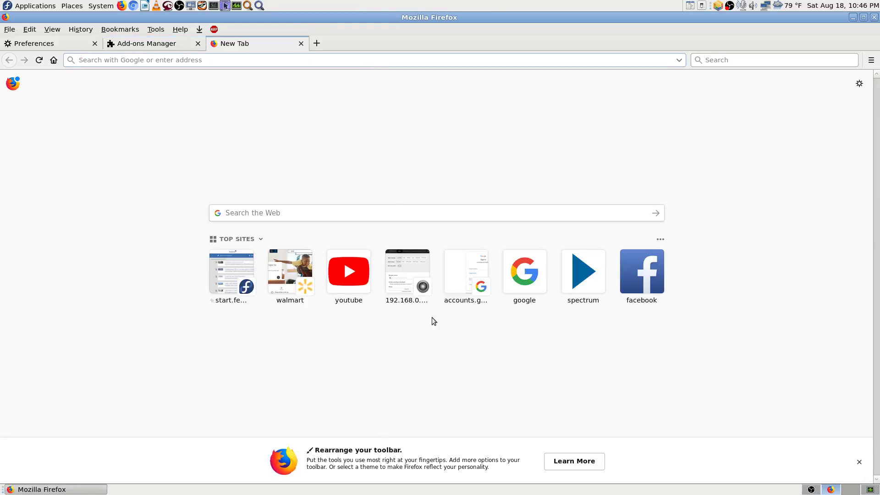
click(352, 274)
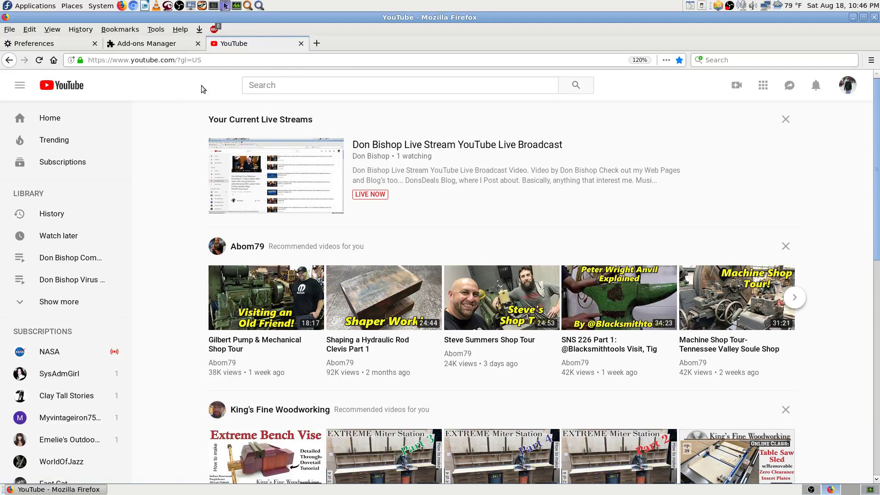
click(301, 44)
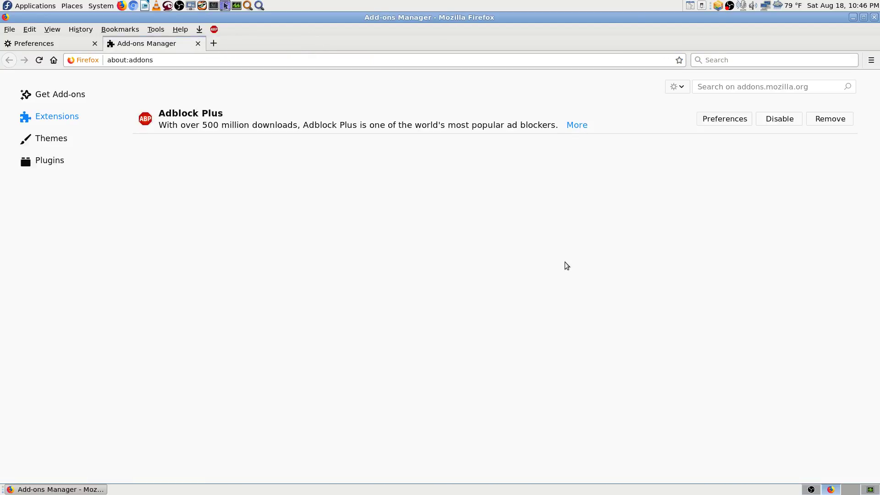
Step: Compare the selected Sync settings with the extensions in the Add-ons Manager and check the stream status in OBS
click(70, 41)
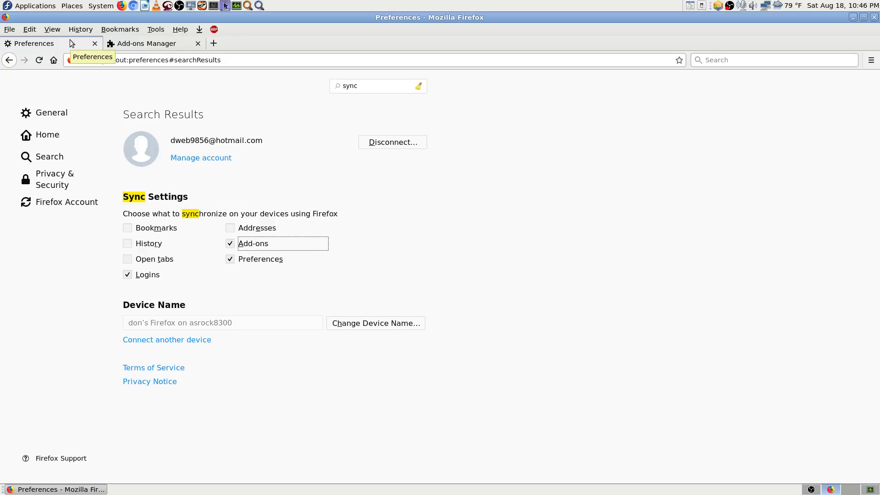
click(169, 46)
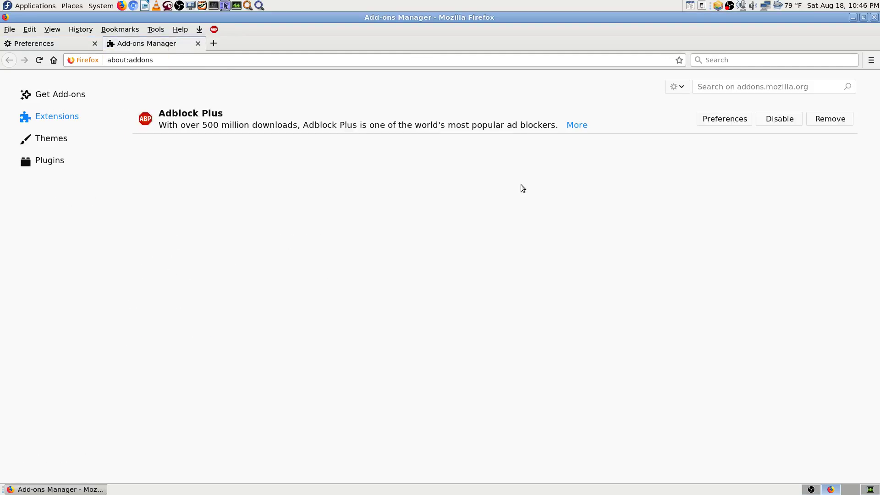
click(76, 45)
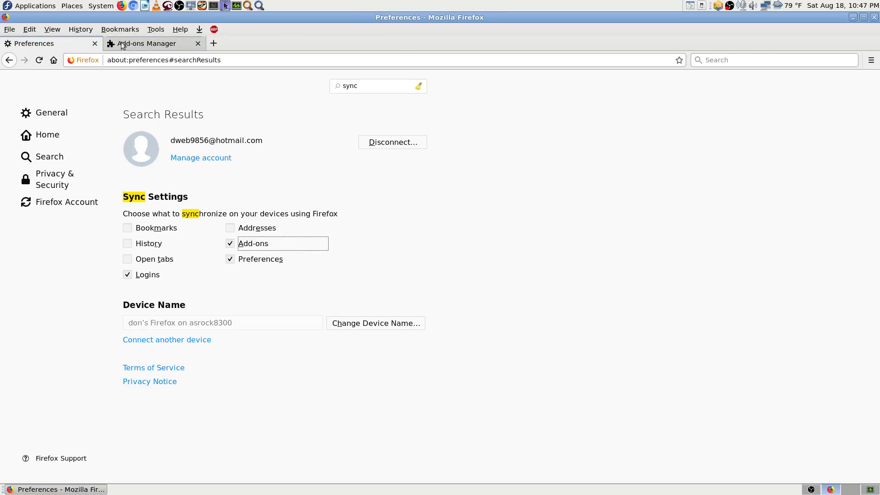
click(123, 45)
click(75, 45)
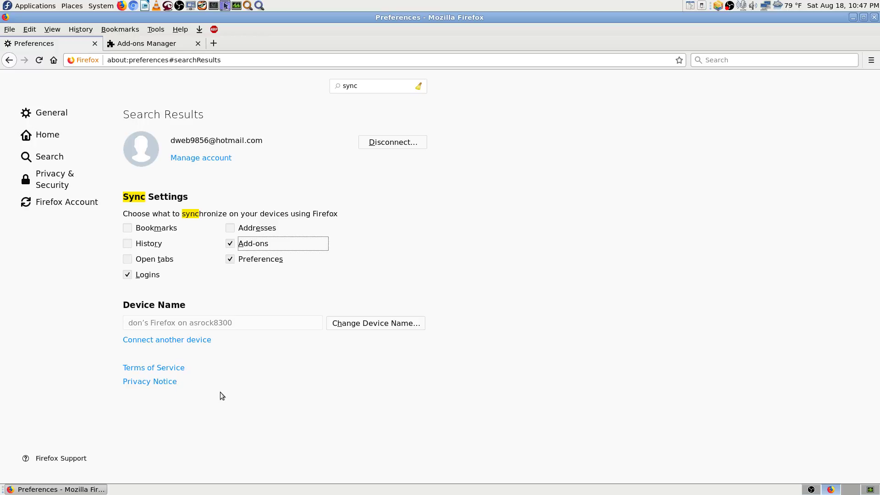
click(169, 51)
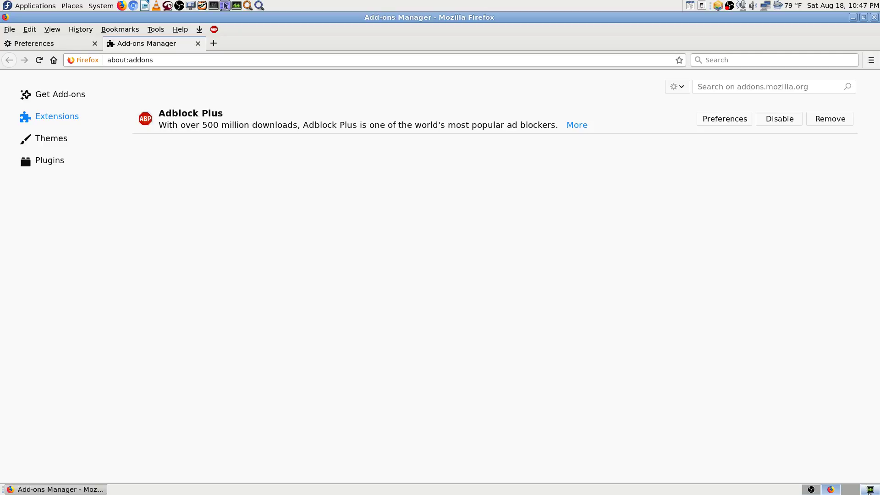
click(811, 489)
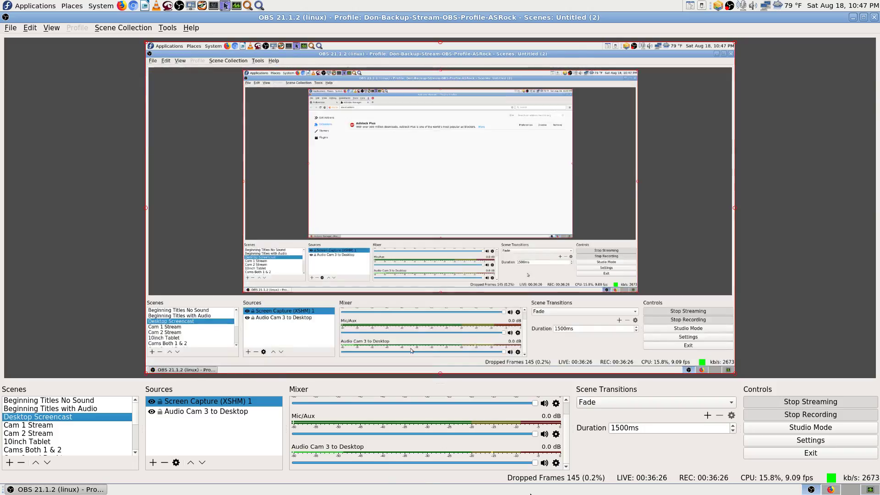
click(830, 489)
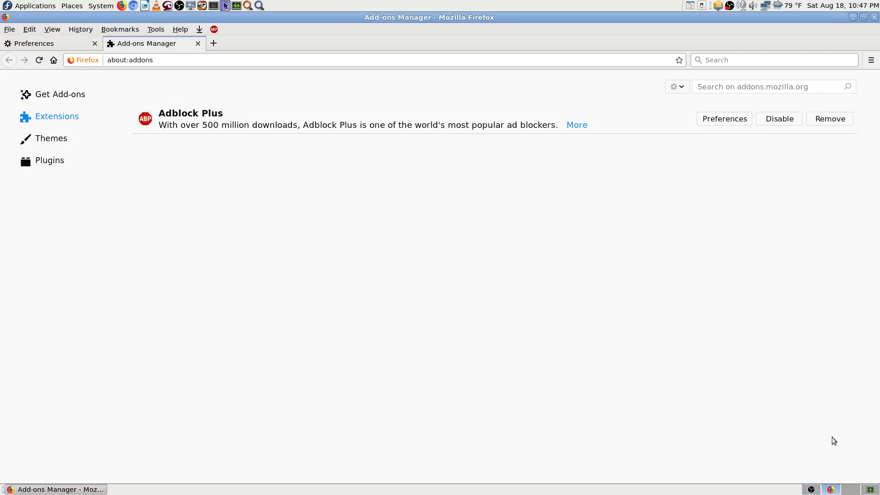
Step: View the page for connecting another device from the Sync preferences and close its tab
click(53, 44)
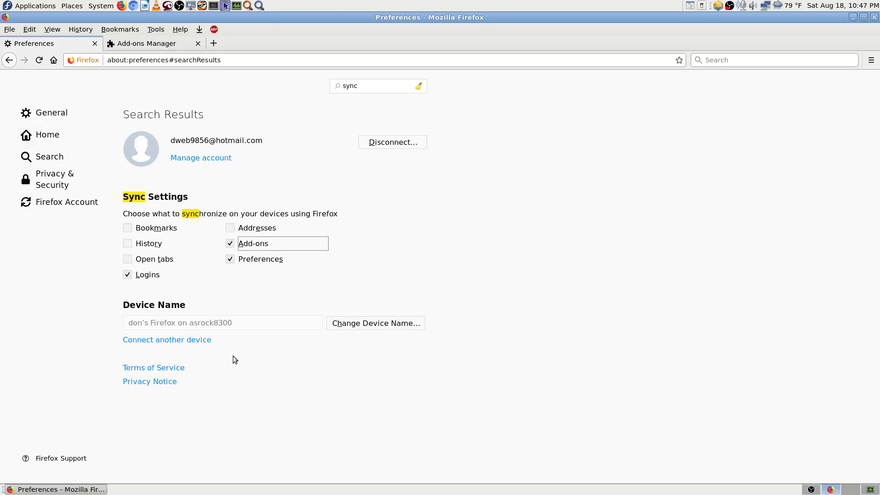
click(199, 343)
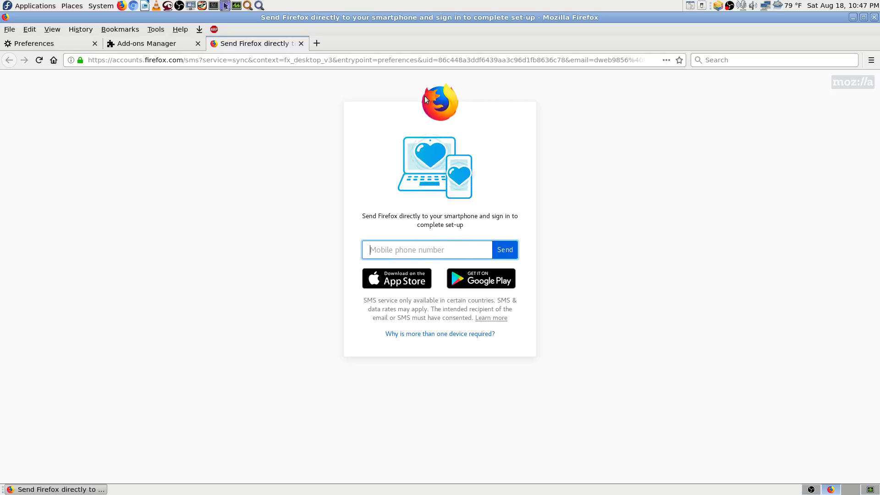
click(301, 44)
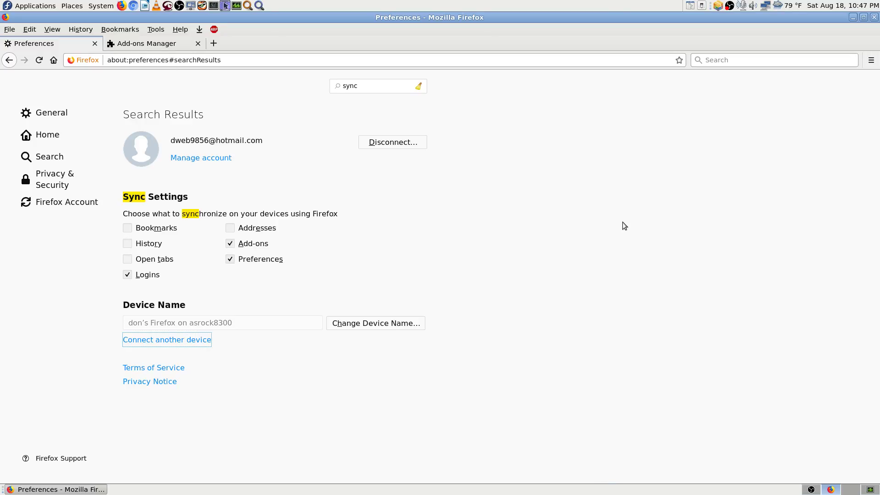
Step: Reload the Add-ons Manager and close the Firefox window
click(165, 46)
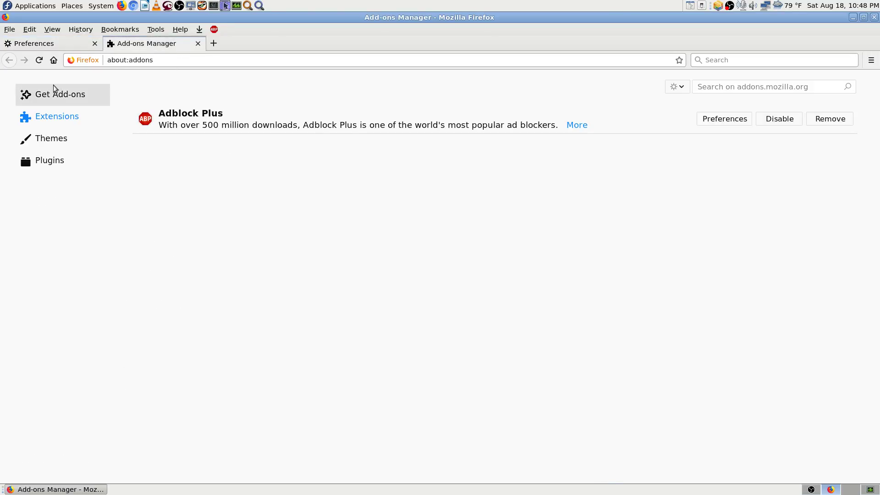
click(39, 61)
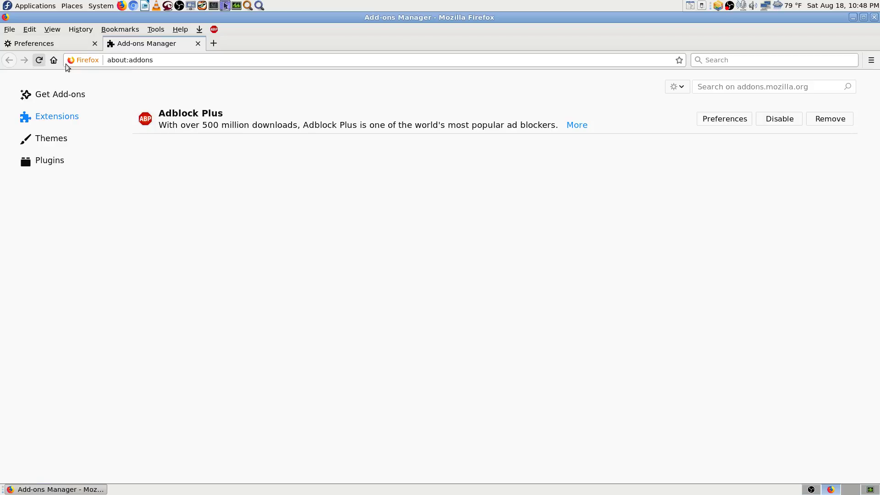
click(874, 18)
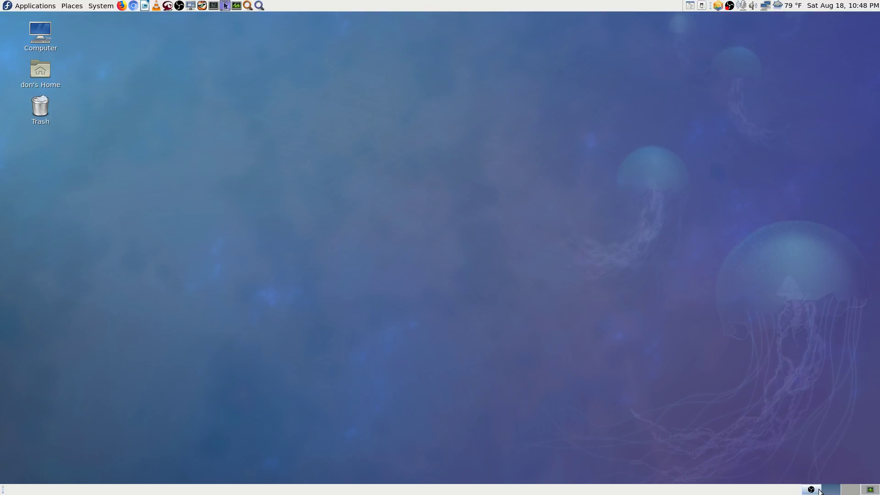
Step: Search the process table in System Monitor for firefox to check for leftover processes, and clear the search
click(870, 490)
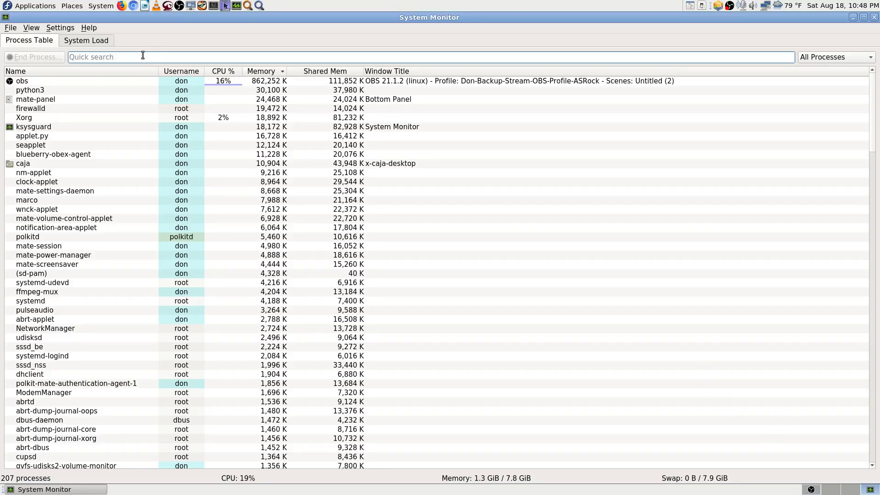
text(fir)
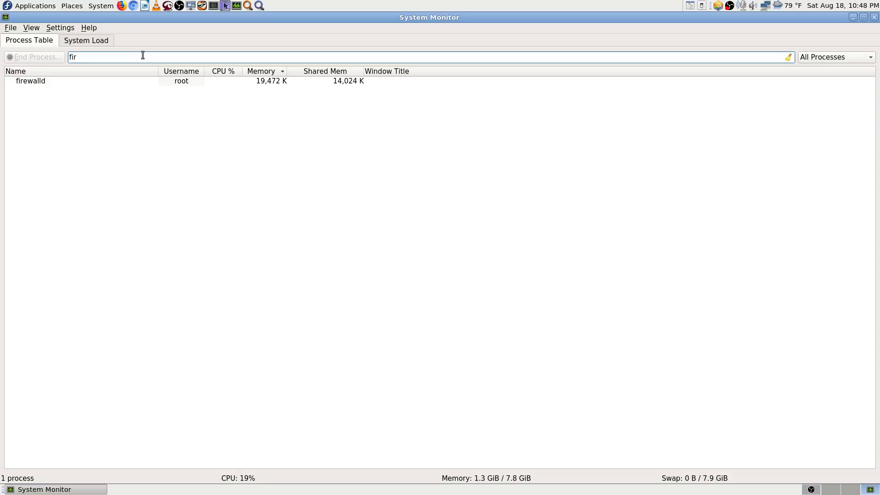
text(fox)
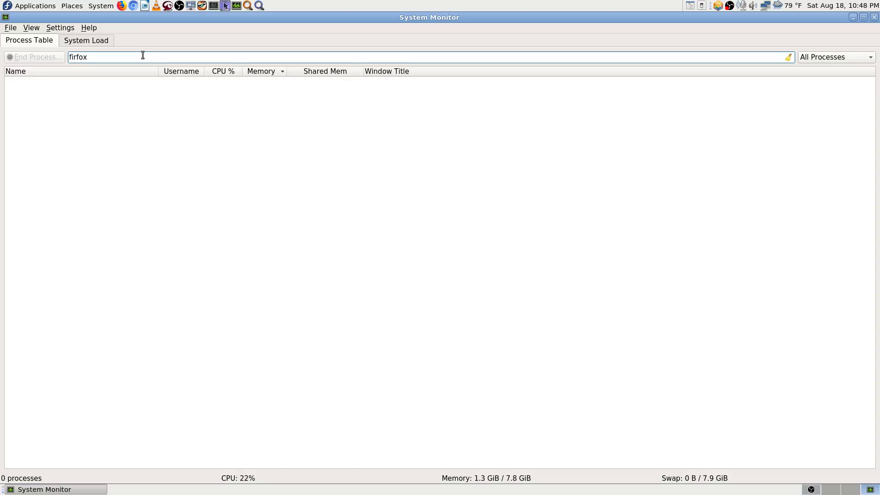
key(BackSpace)
key(BackSpace)
text(efox)
key(BackSpace)
key(BackSpace)
key(BackSpace)
key(BackSpace)
key(BackSpace)
key(BackSpace)
key(BackSpace)
text(fire)
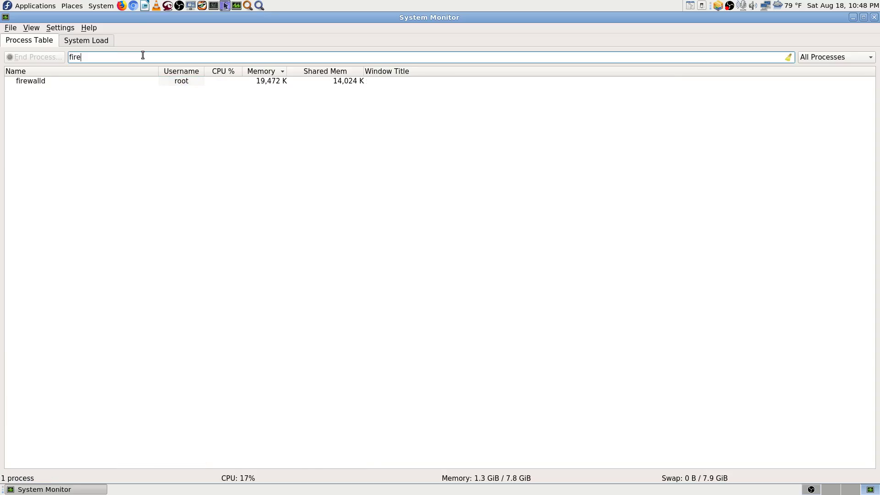
text(fox)
key(BackSpace)
key(BackSpace)
key(BackSpace)
key(BackSpace)
key(BackSpace)
key(BackSpace)
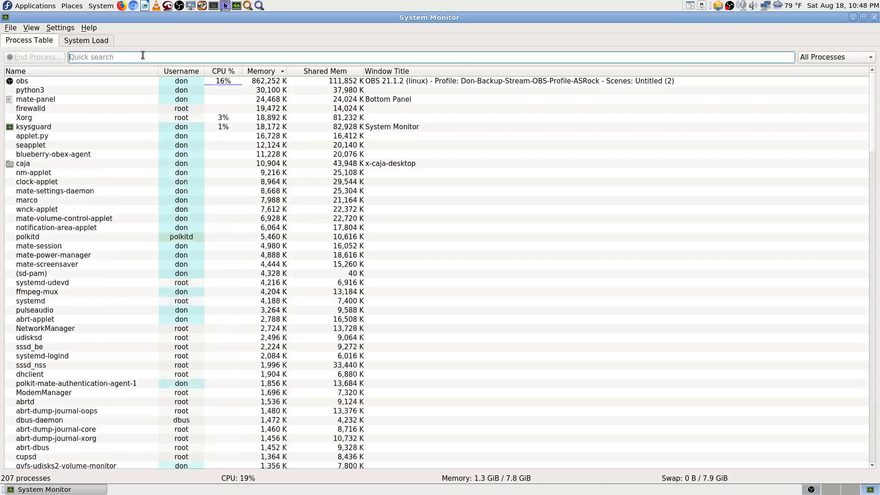
Step: Relaunch Firefox on its own workspace, go through the Tracking Protection tour and close the tour's tab
click(831, 490)
click(121, 5)
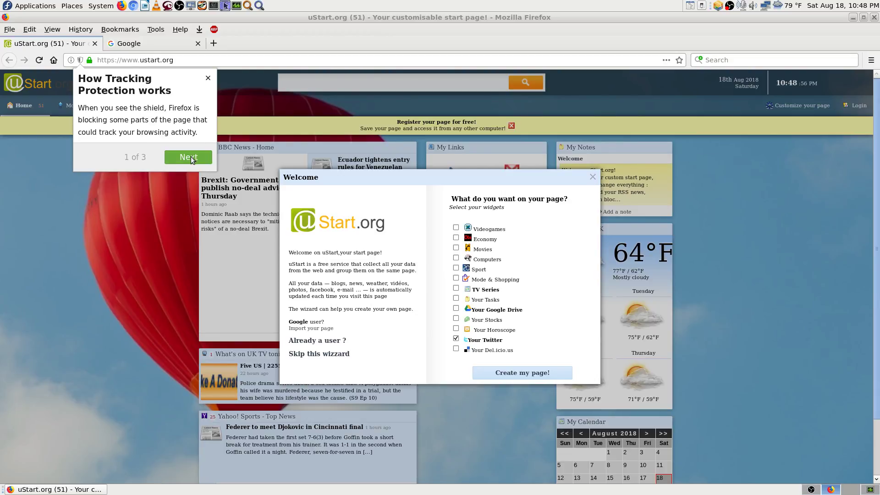
click(188, 157)
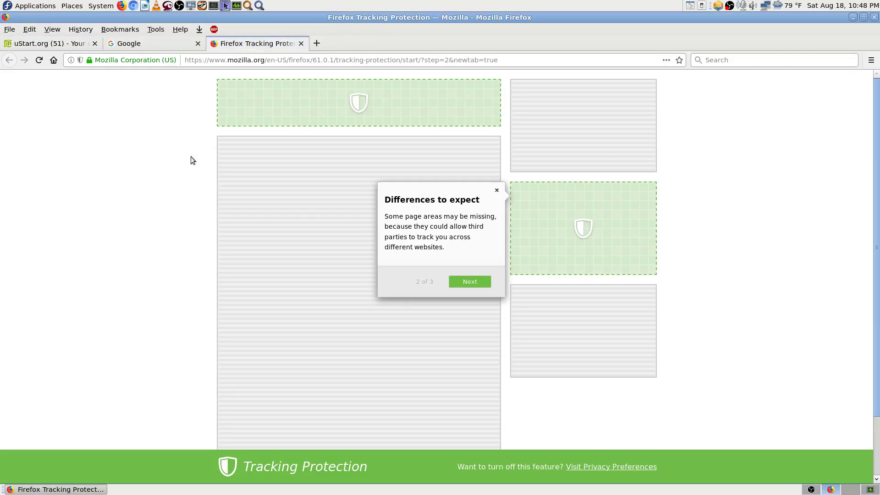
click(480, 281)
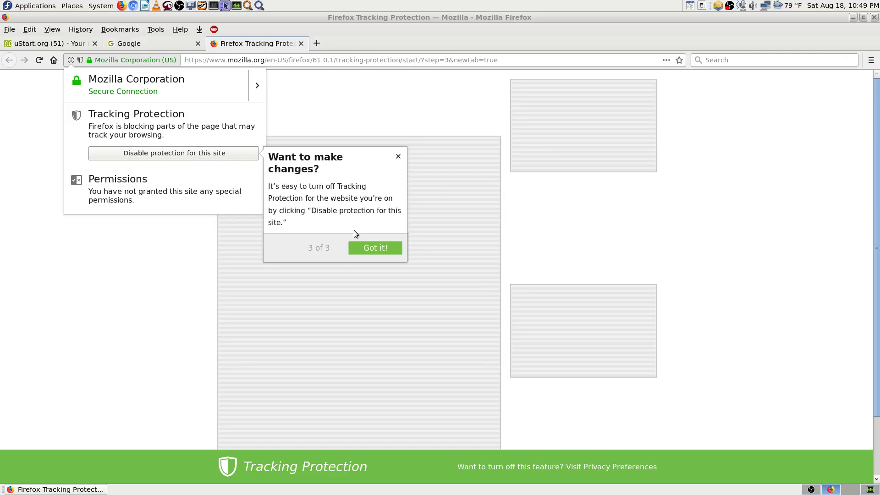
click(385, 250)
key(ctrl+w)
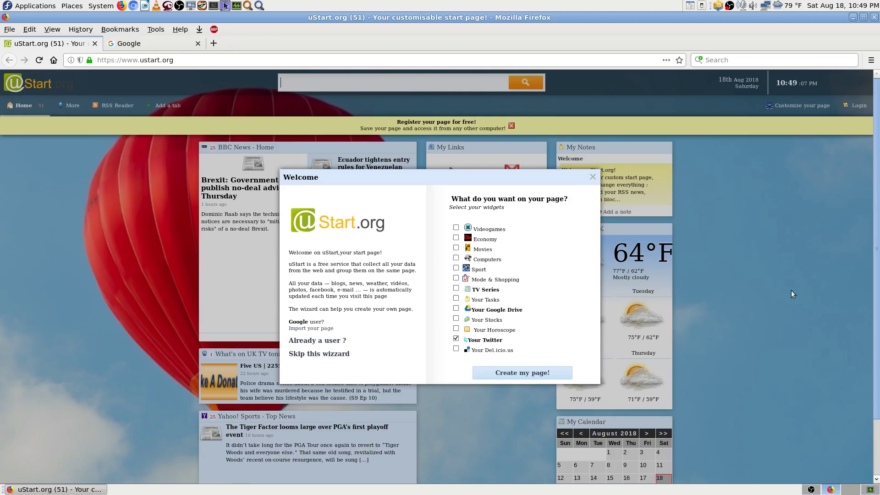
Step: Dismiss the uStart.org welcome wizard and check the two home page tabs, uStart.org and Google
click(593, 176)
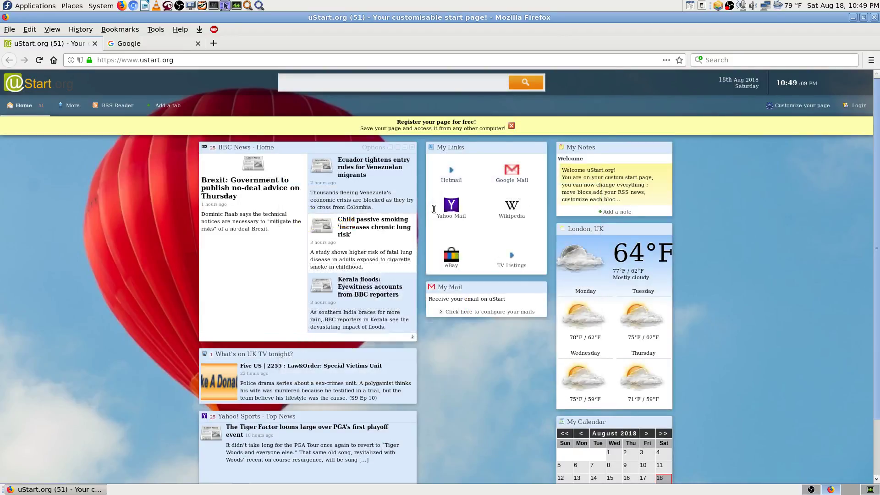
click(156, 46)
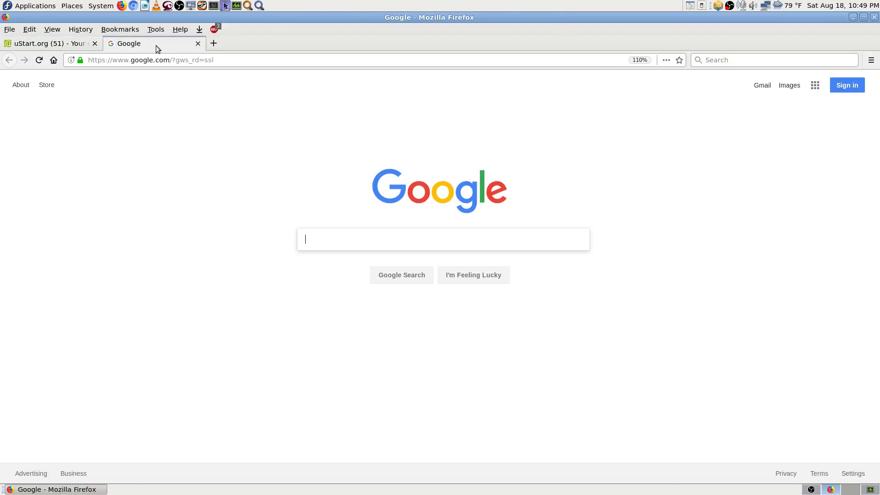
click(69, 44)
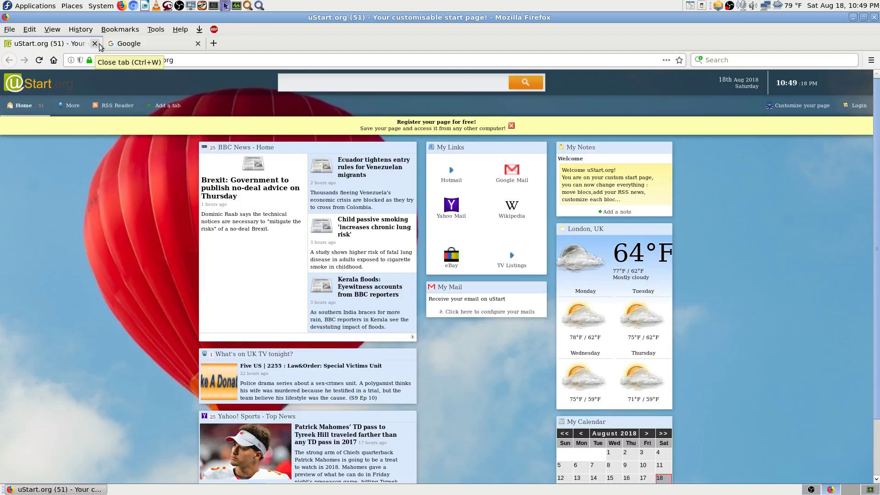
click(136, 46)
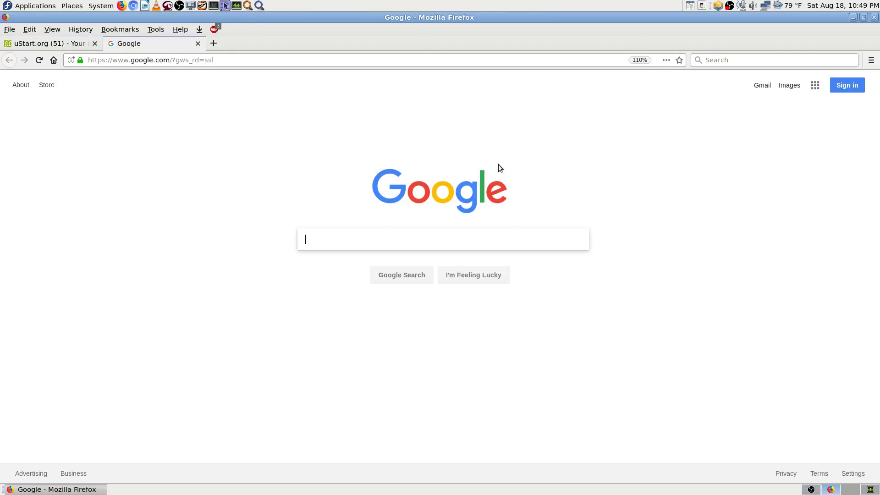
click(62, 45)
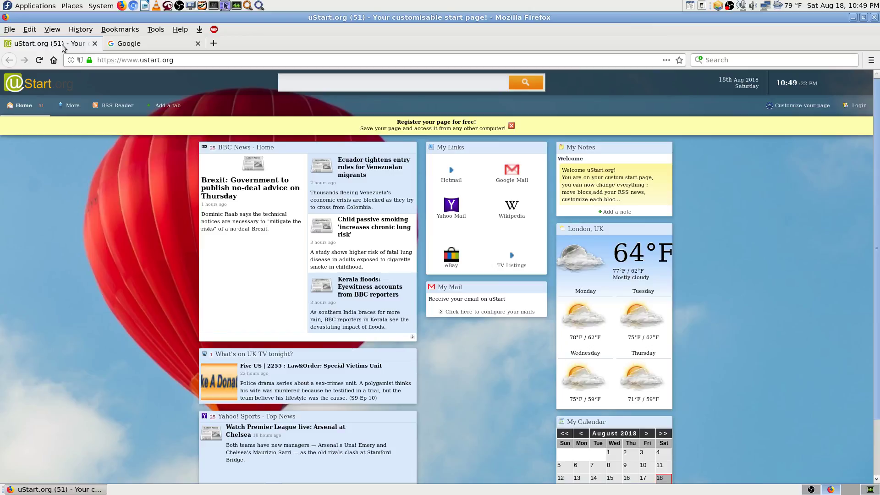
Step: Log in to uStart.org with the saved user name and password, and close its tab
click(855, 106)
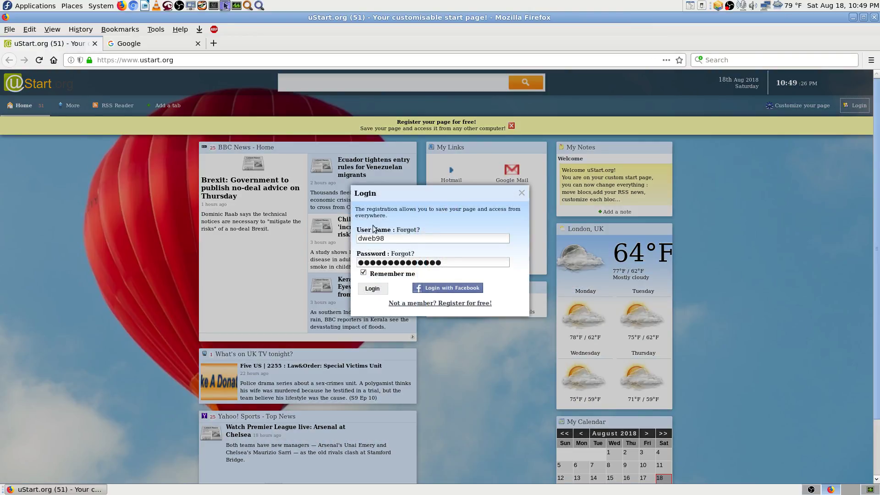
click(374, 290)
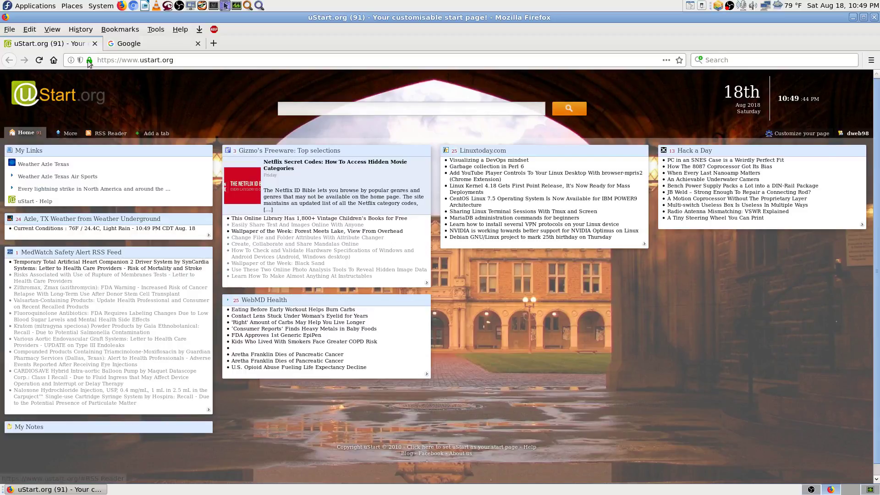
click(94, 43)
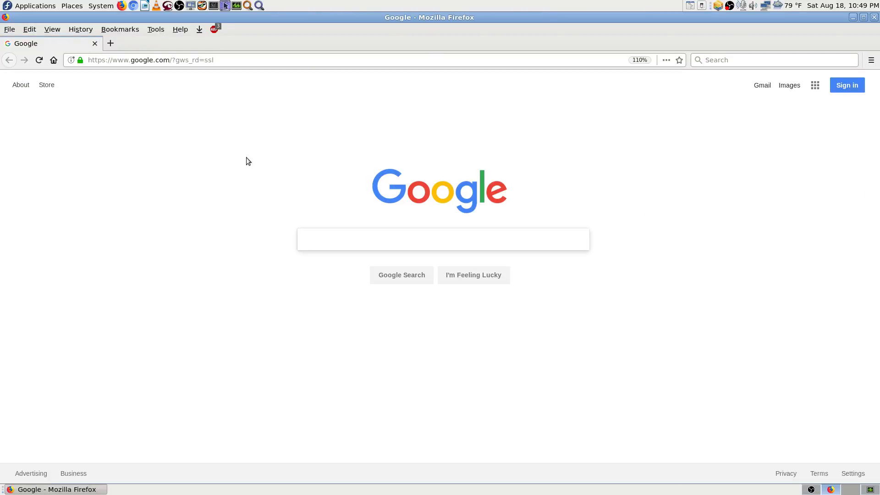
Step: Sign in to Google with the saved e-mail and password, and open YouTube from the Google apps
click(851, 87)
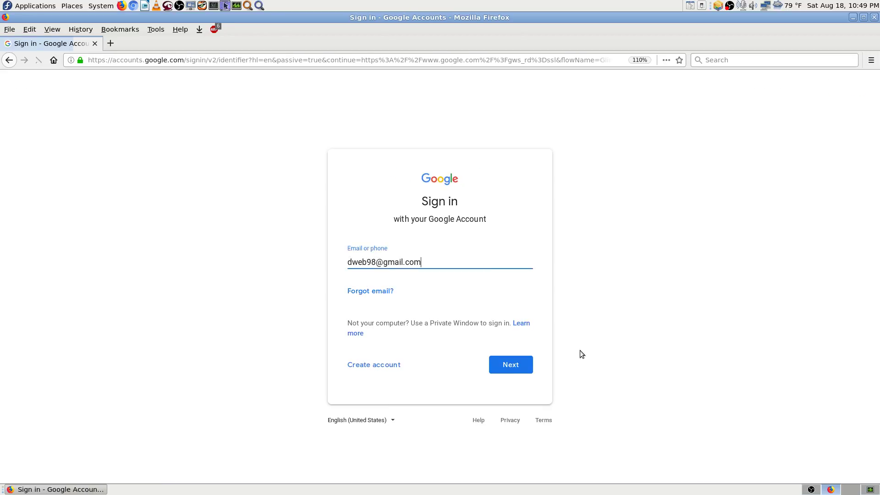
click(520, 366)
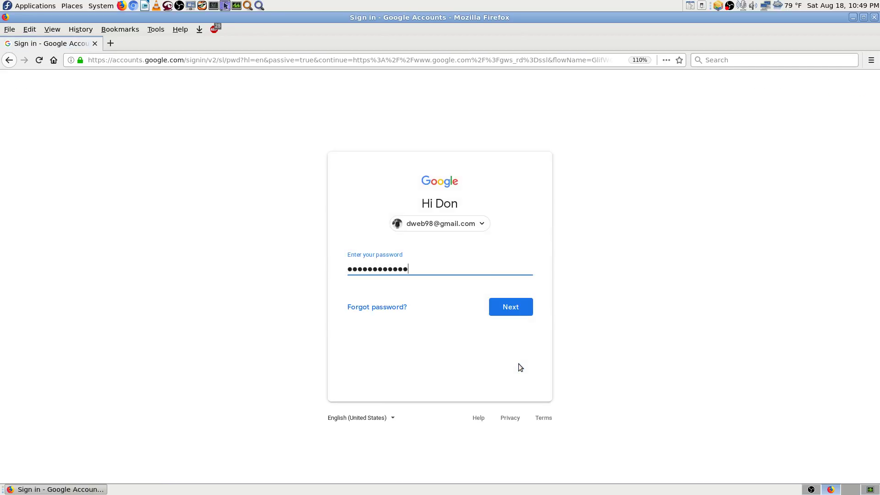
click(520, 314)
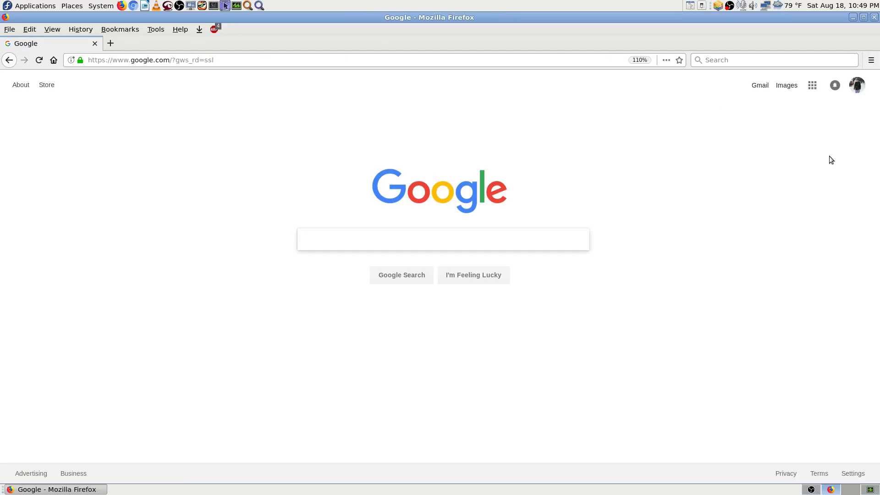
click(813, 85)
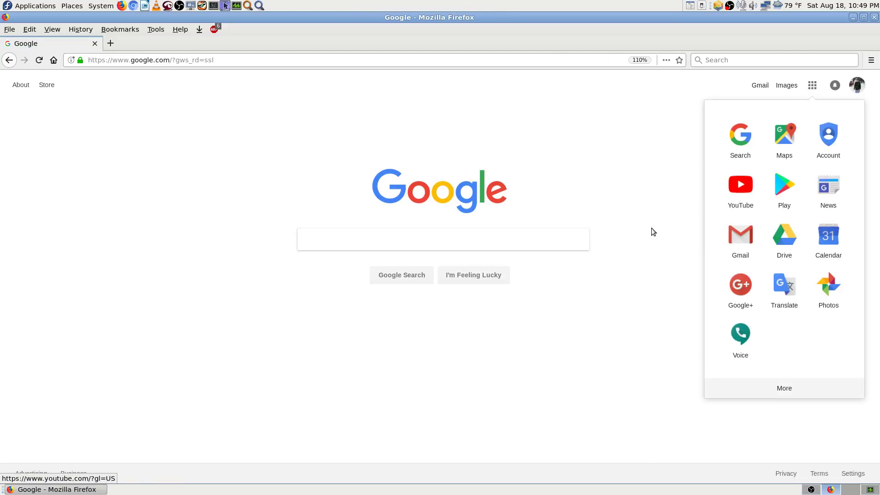
click(735, 188)
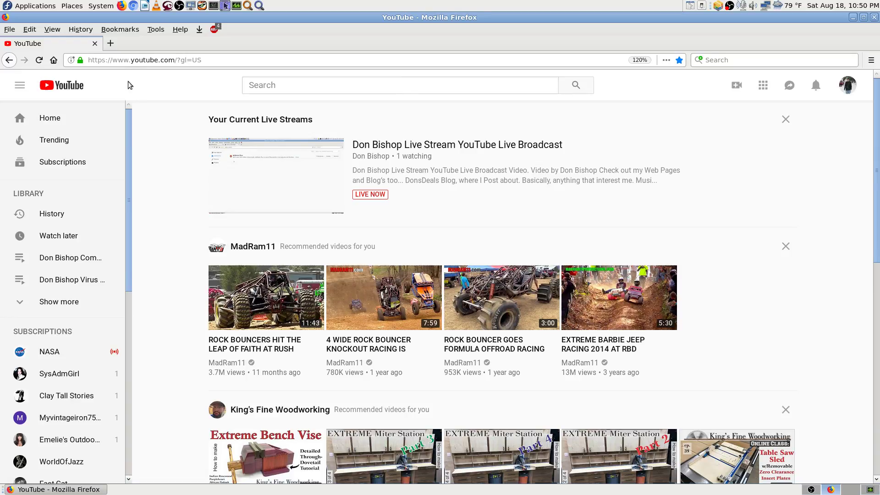
Step: Open the Add-ons Manager and review the installed extensions
click(156, 31)
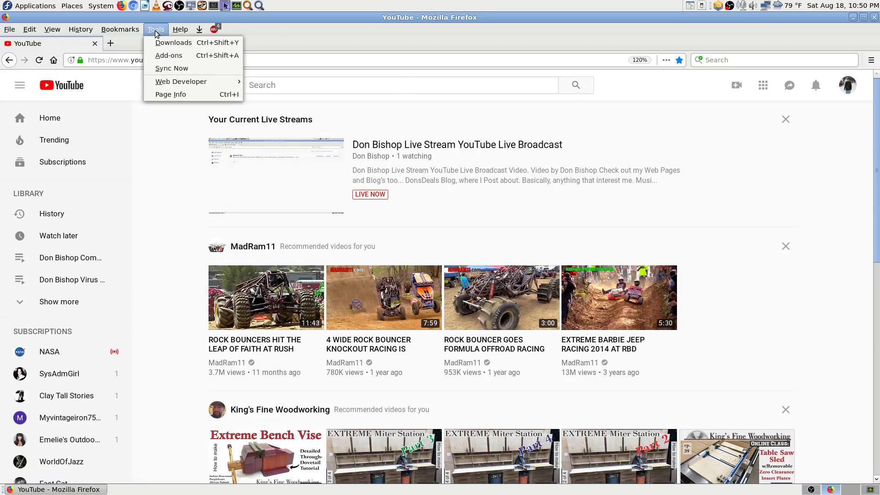
click(168, 55)
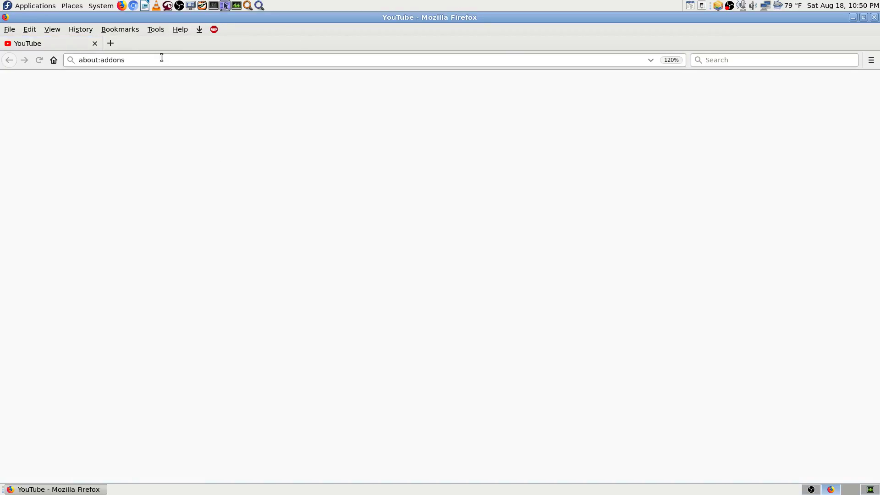
click(94, 44)
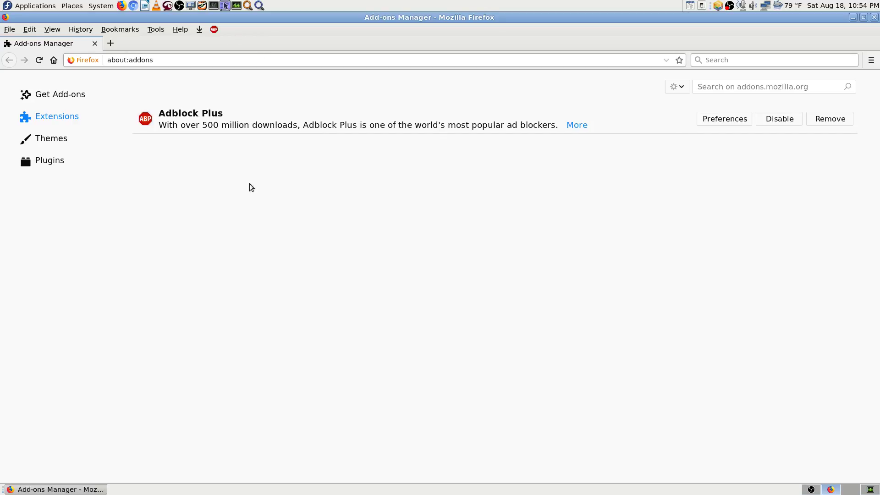
click(39, 60)
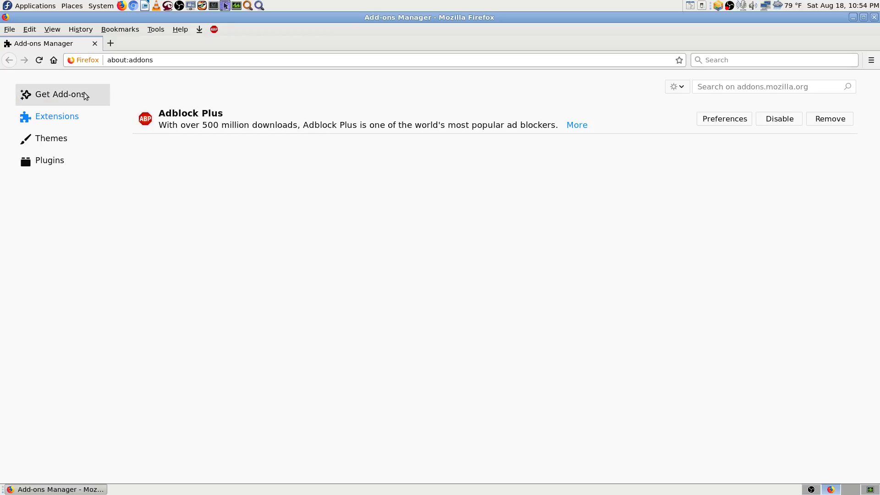
Step: Look through the recommended add-ons under Get Add-ons and return to the Extensions list
click(71, 96)
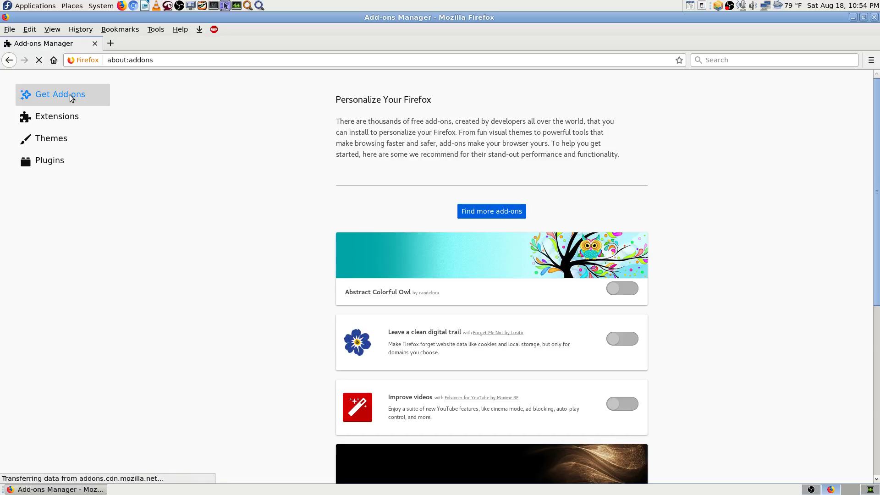
scroll(697, 350, down, 3)
scroll(720, 344, up, 3)
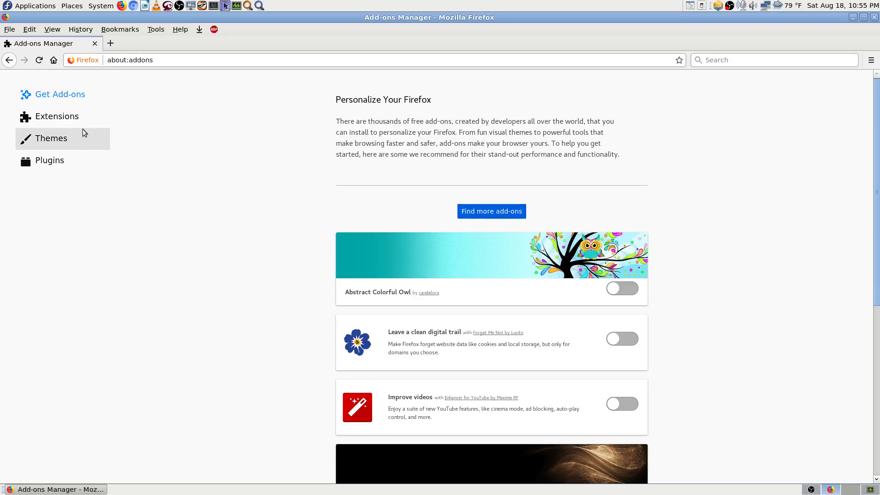
click(68, 115)
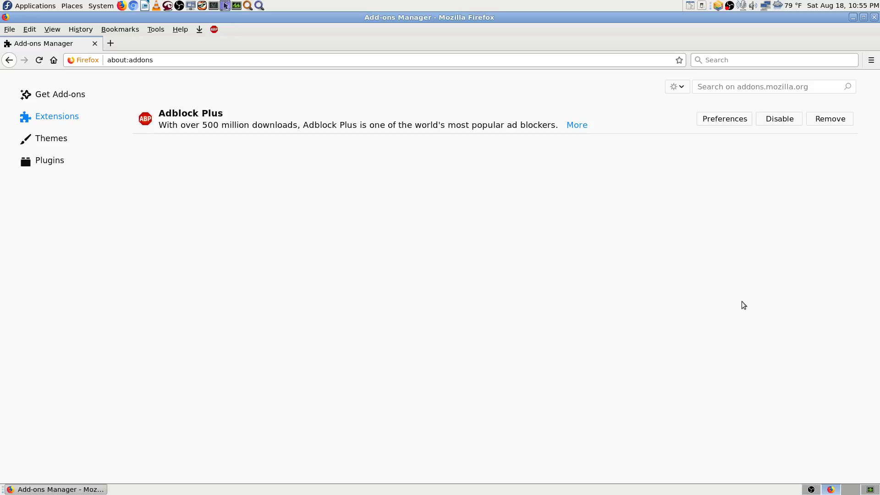
Step: Open the bookmarks Library and sort the Bookmarks Menu folder by name
key(ctrl+shift+o)
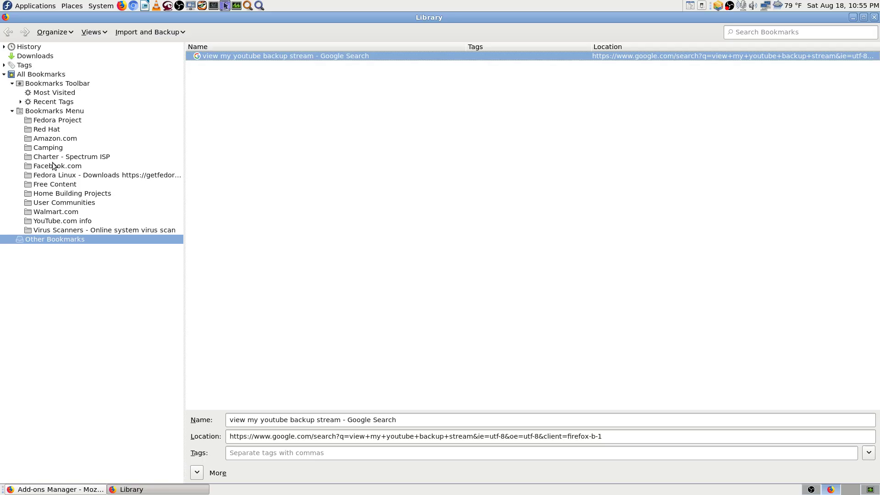
click(49, 111)
right_click(50, 111)
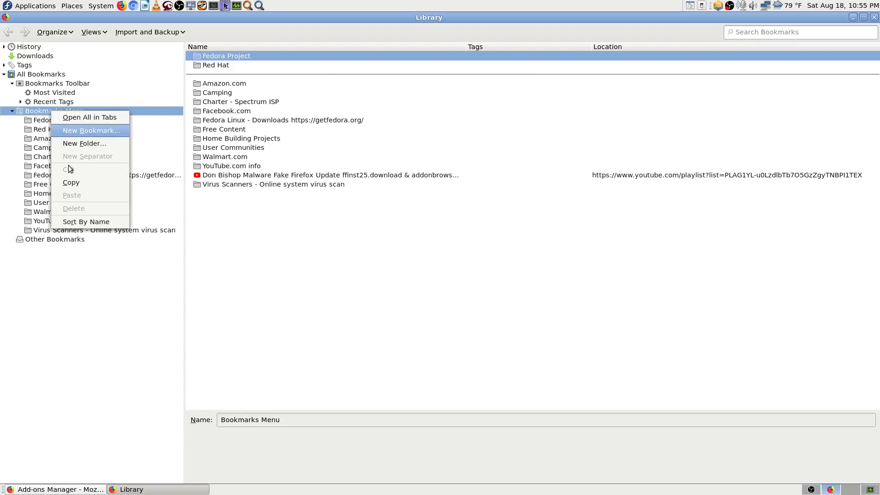
click(86, 222)
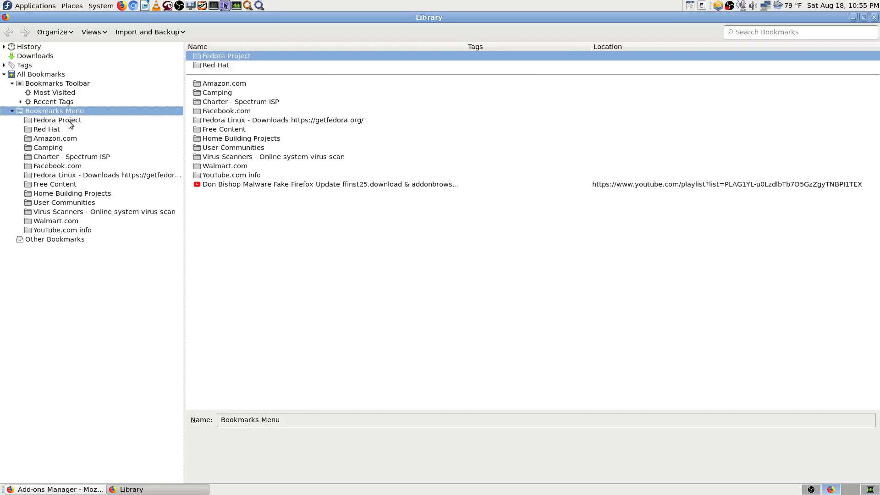
Step: Start exporting the bookmarks to HTML and create a new folder named Bookmarks inside Documents for the file
click(160, 32)
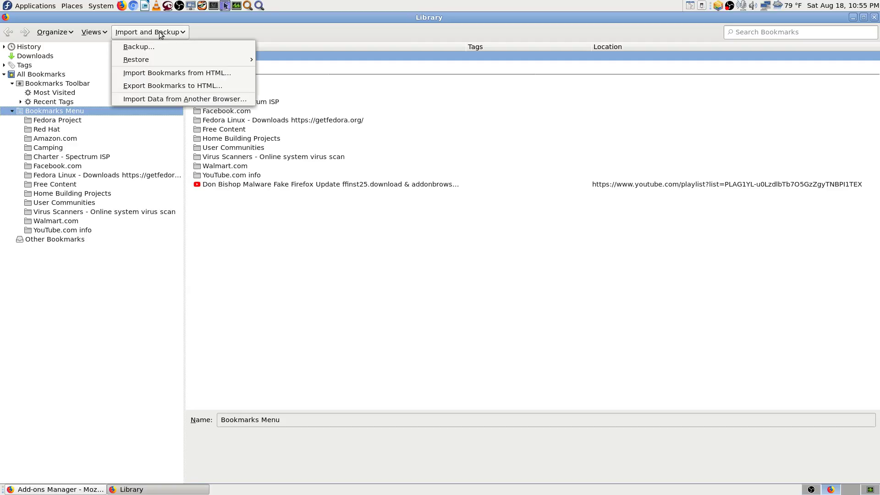
click(153, 85)
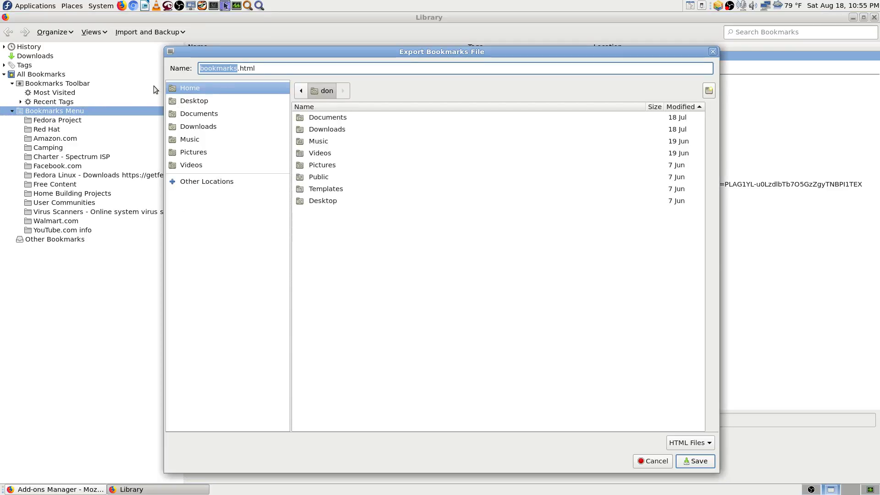
double_click(327, 117)
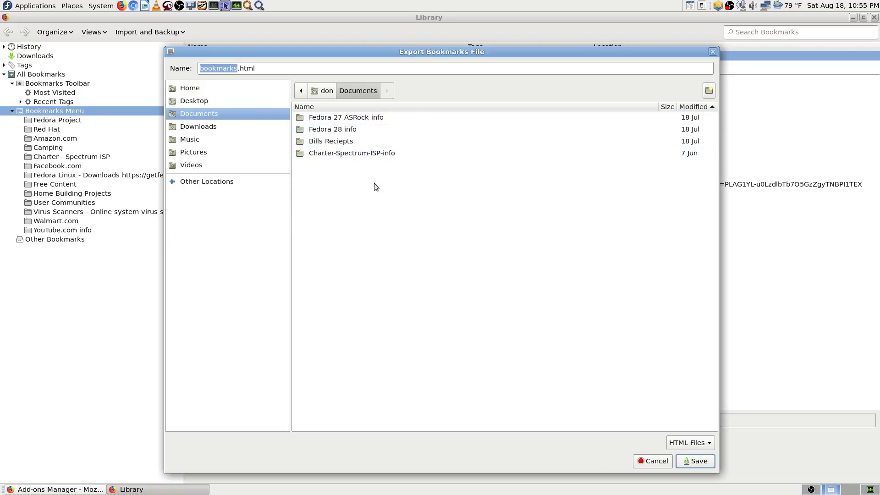
click(708, 91)
text(Bookmarks)
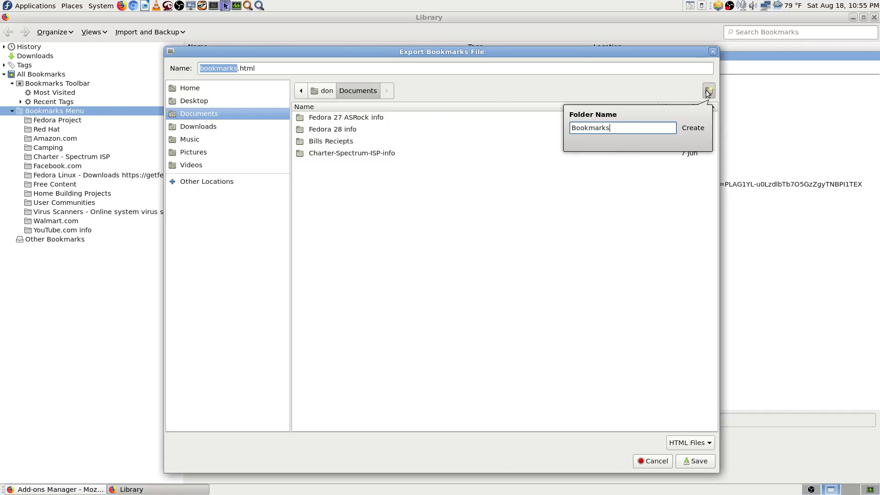
key(Return)
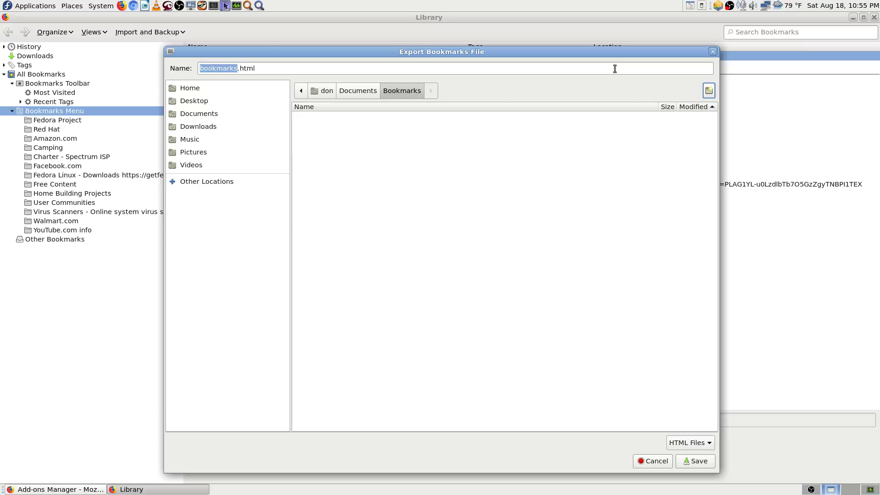
key(Left)
click(281, 69)
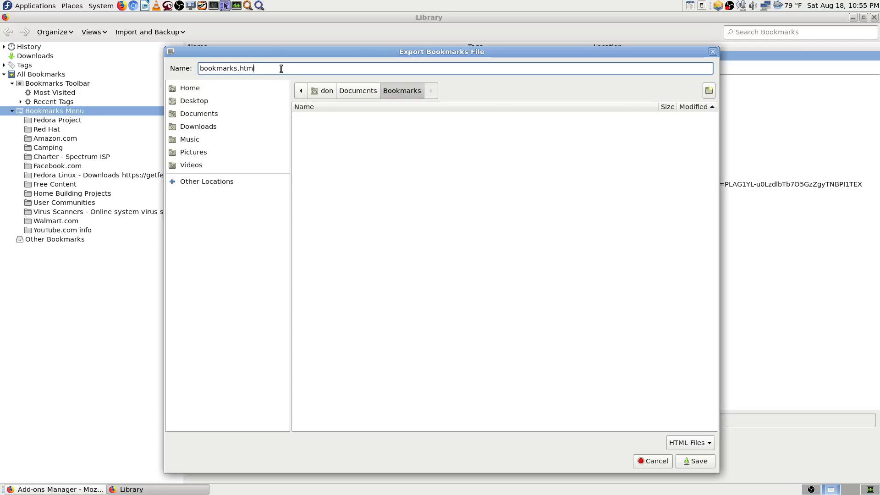
key(Home)
text(Fedora)
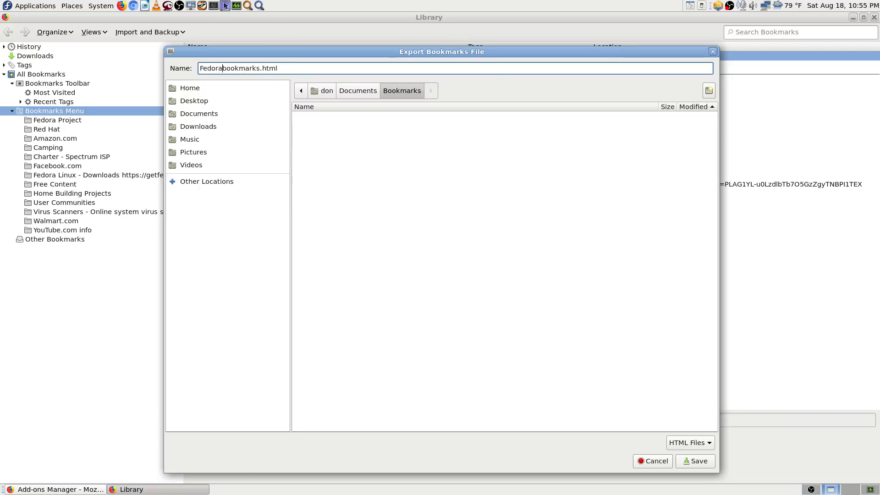
text(-27)
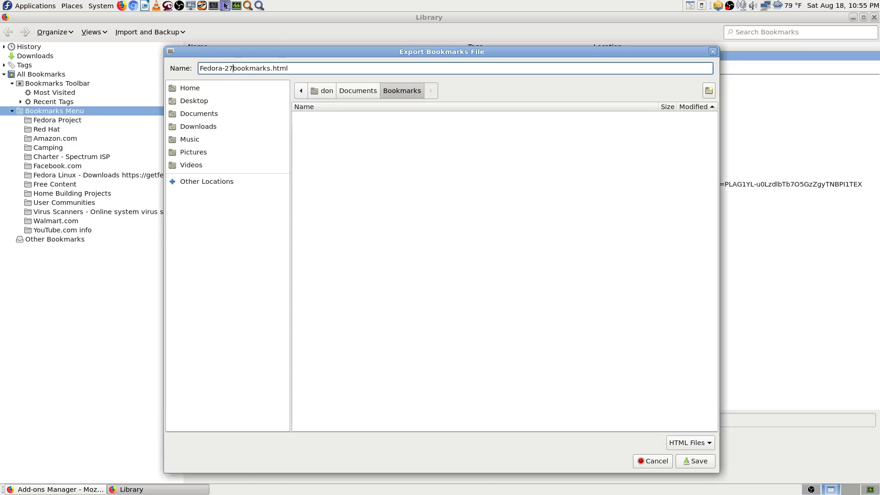
text(-)
key(BackSpace)
key(BackSpace)
key(BackSpace)
key(BackSpace)
key(BackSpace)
key(BackSpace)
key(BackSpace)
key(BackSpace)
Step: Name the export file Firefox-Bookmarks-Fedora-27-ASRock- followed by the account's user name, and save it as HTML in the Bookmarks folder
key(Delete)
key(Delete)
key(Delete)
text(B)
text(Firefox)
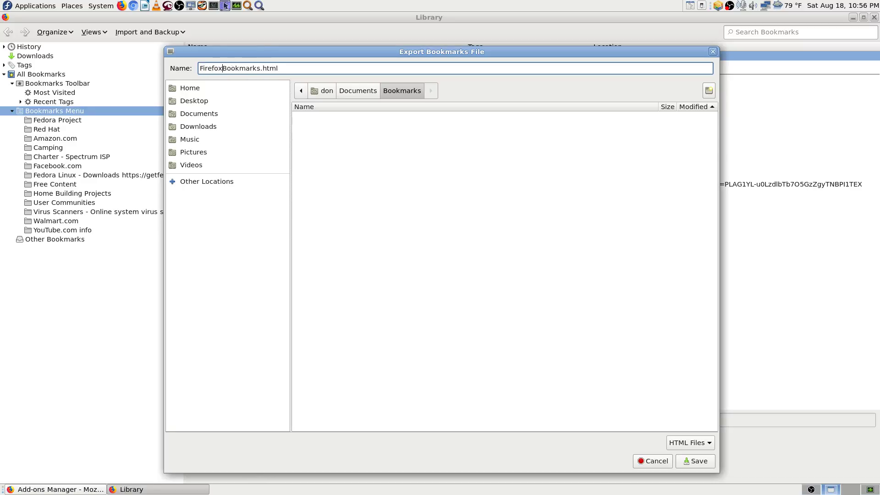
text(-)
key(Right)
text(-Fedora)
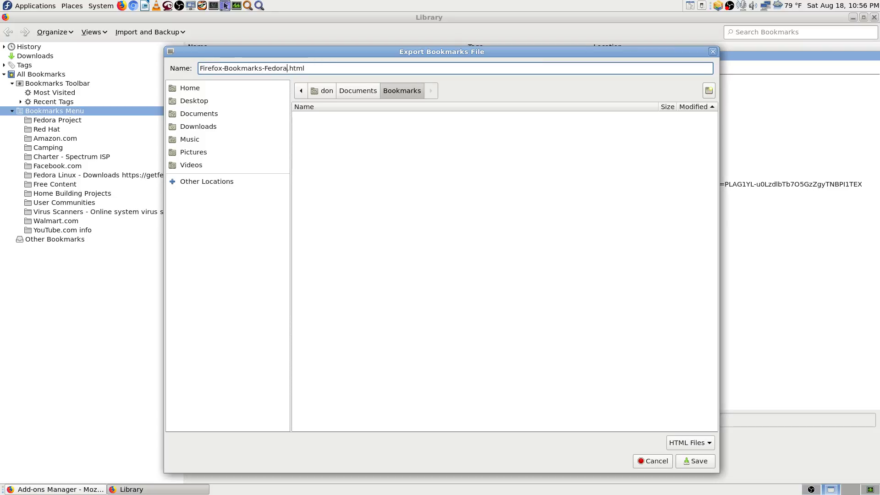
text(-27-ASRock-Do)
key(BackSpace)
key(BackSpace)
text(don)
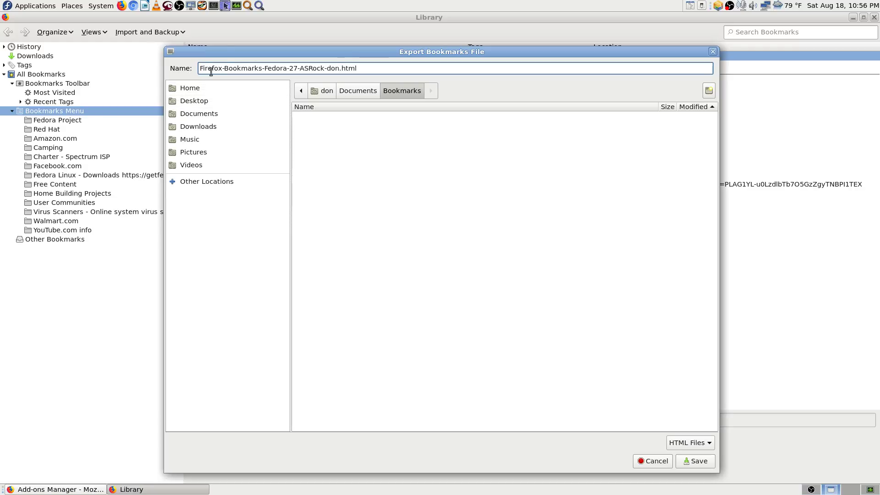
click(686, 461)
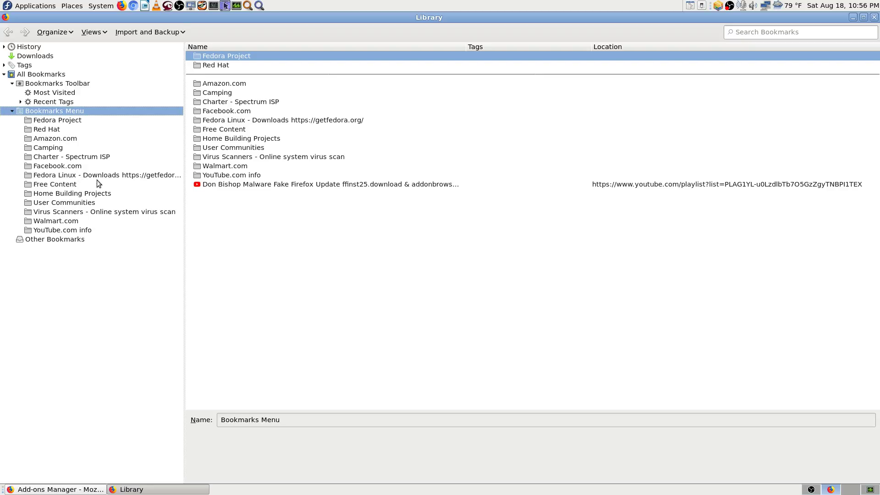
Step: Browse the contents of the folders under Bookmarks Menu, from Facebook.com down to Walmart.com and back up to Bookmarks Menu
click(61, 166)
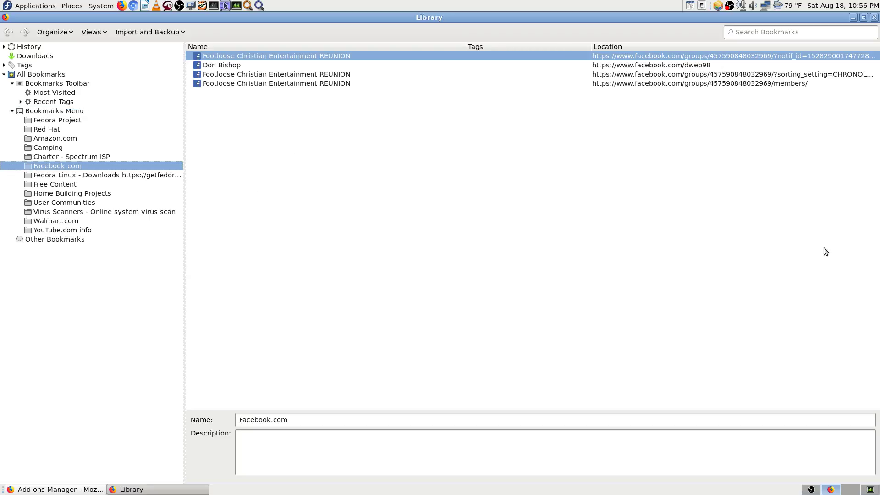
key(Down)
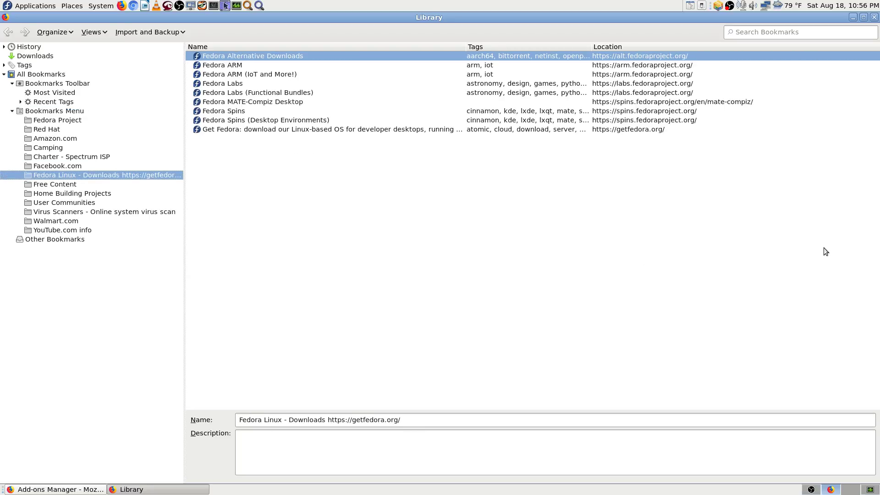
key(Down)
key(Down)
key(Down)
key(Down)
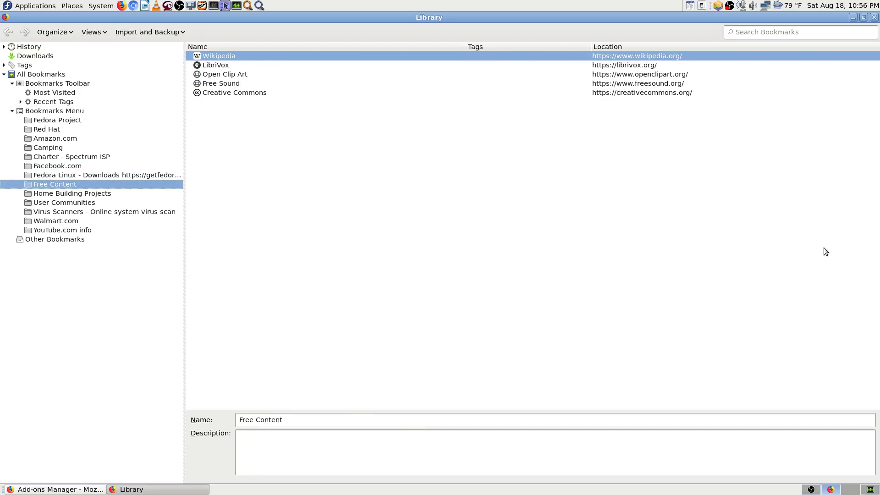
key(Down)
key(Down)
key(Down)
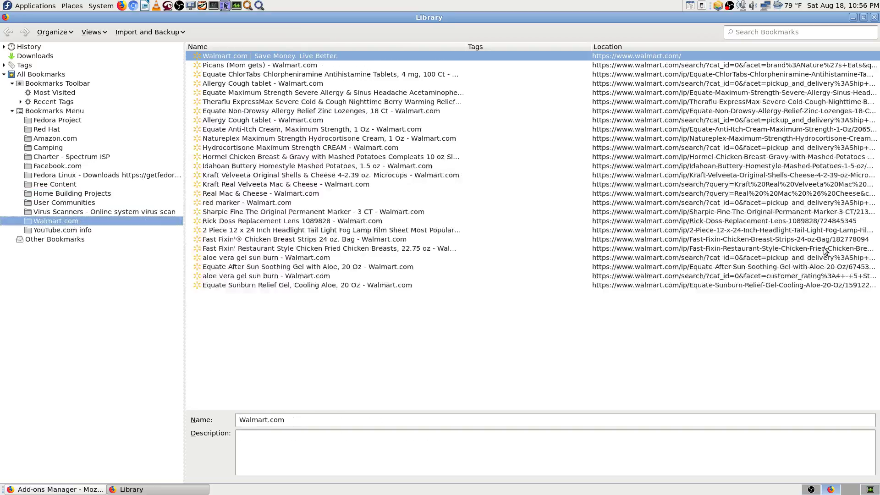
key(Up)
key(Up)
key(Up)
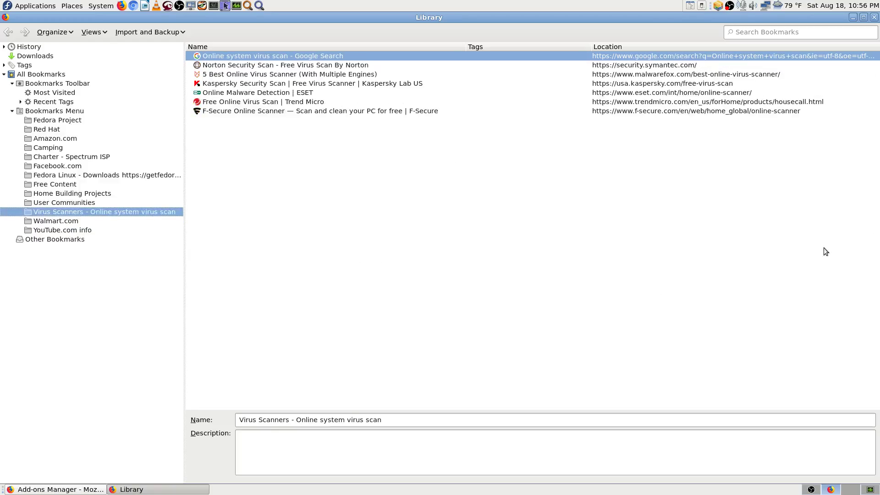
key(Up)
key(Up)
key(Up)
key(Up)
key(Up)
key(Up)
key(Up)
key(Up)
key(Up)
key(Up)
key(Up)
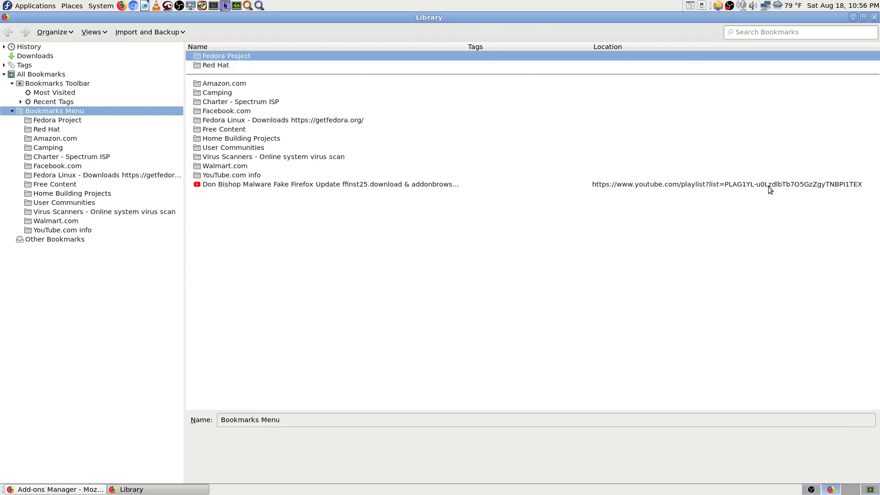
Step: Launch Krusader on the empty third workspace, and check the OBS and Firefox workspaces
click(850, 490)
click(216, 10)
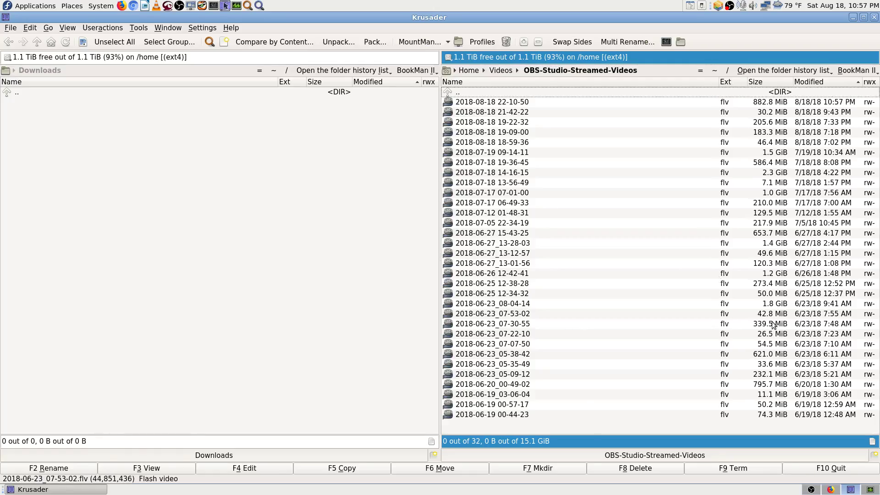
click(814, 489)
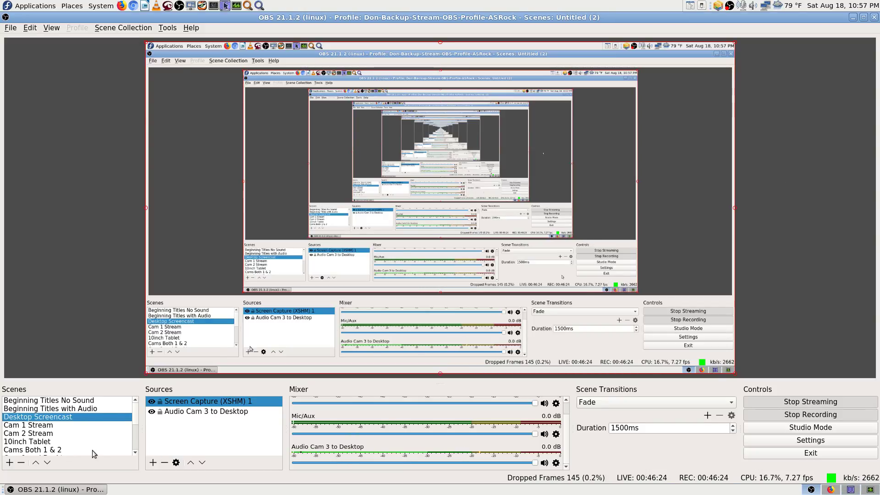
click(854, 491)
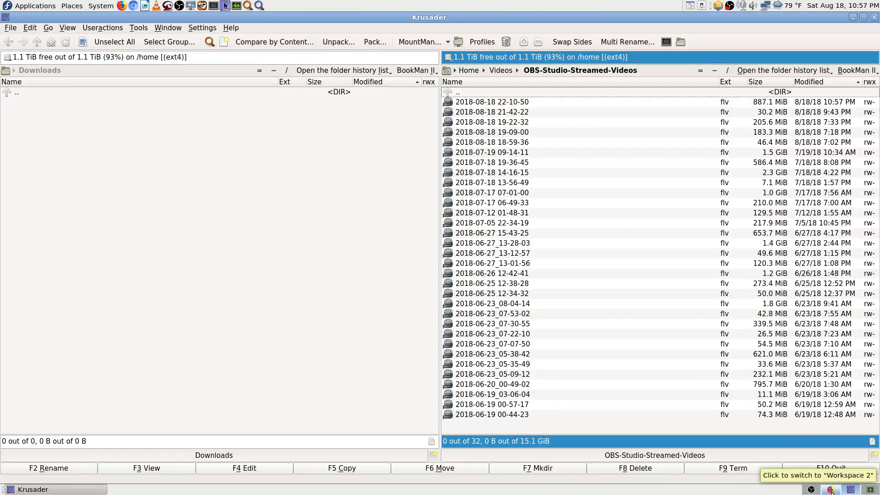
click(851, 485)
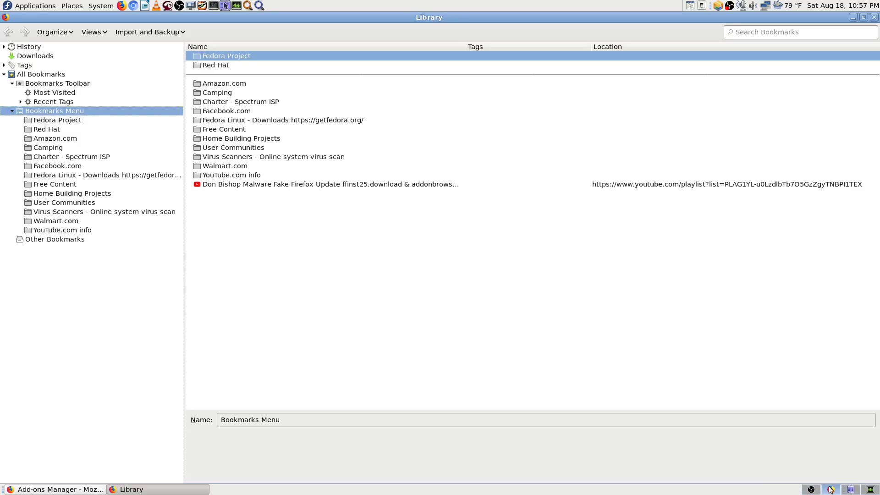
click(811, 490)
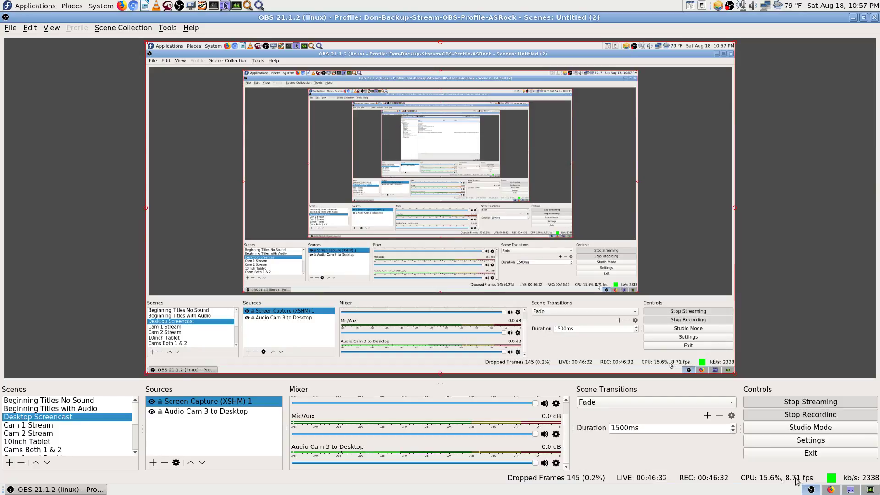
Step: Switch to Krusader and go to the home folder in the panel showing Downloads
click(851, 490)
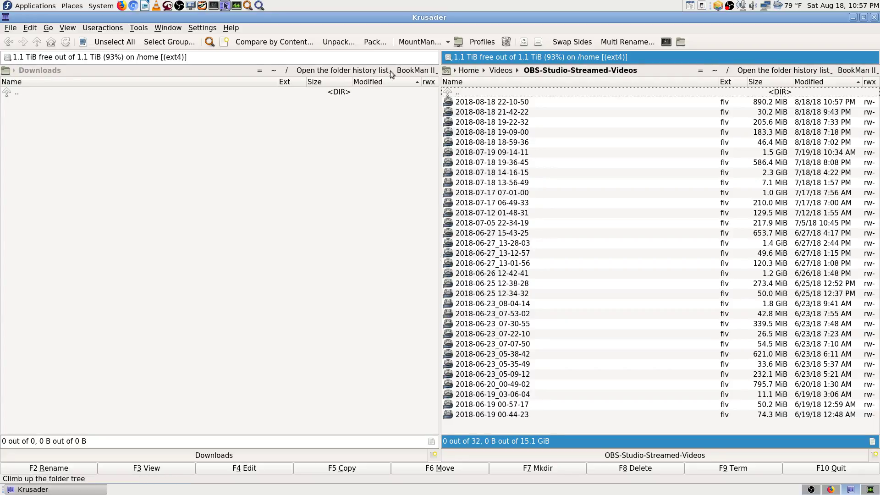
click(274, 71)
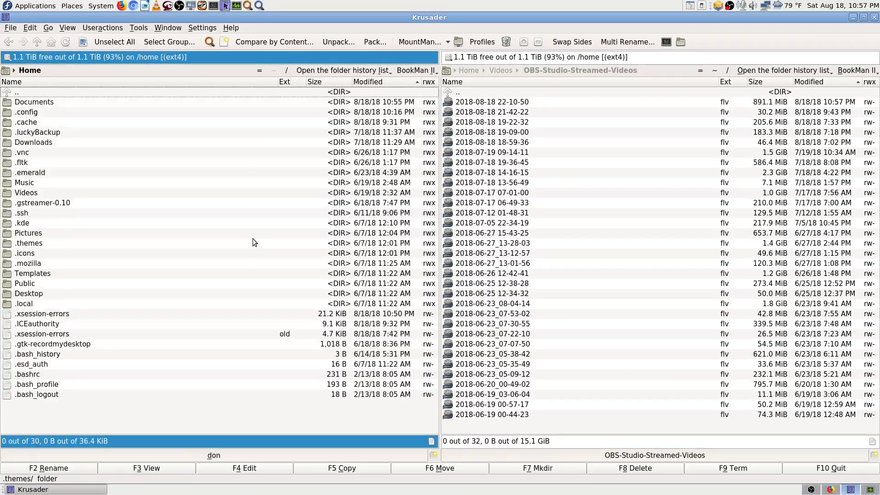
Step: Open the Bookmarks folder inside Documents and highlight the exported Firefox bookmarks HTML file
key(Down)
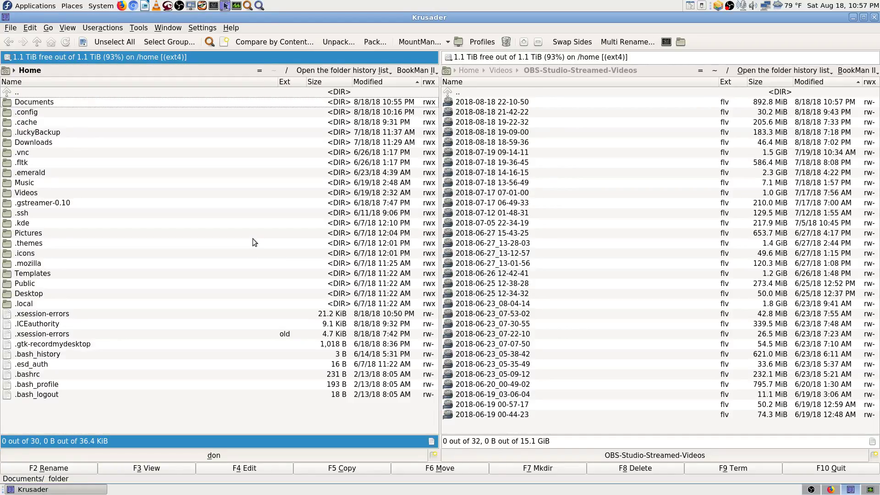
key(Return)
key(Down)
key(Return)
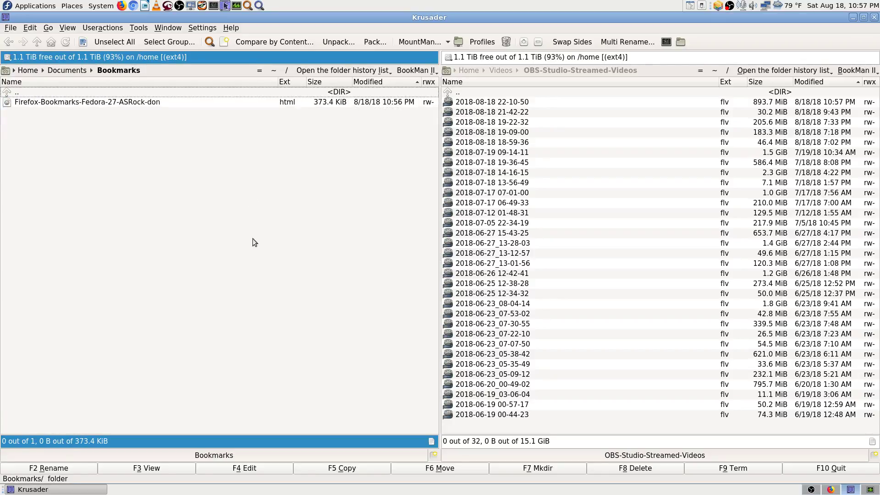
key(Down)
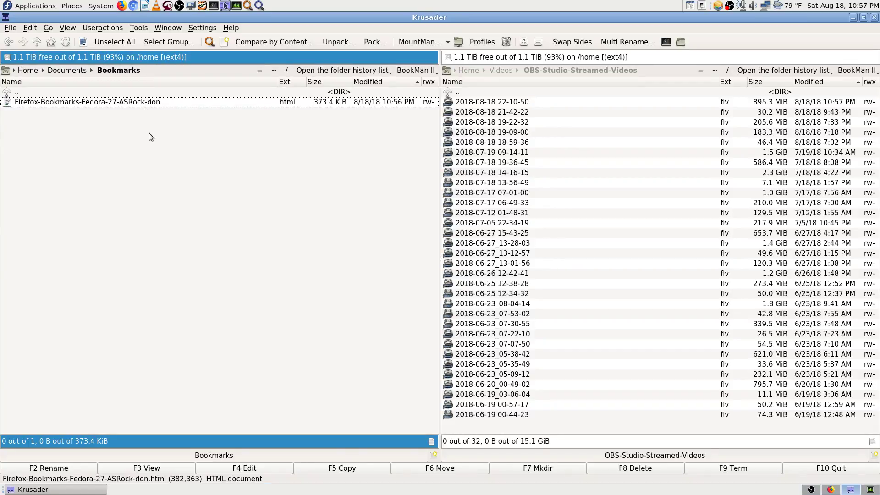
click(159, 93)
Step: Switch to Firefox, close the bookmarks Library, and check the installed plugins and extensions in the Add-ons Manager
click(821, 490)
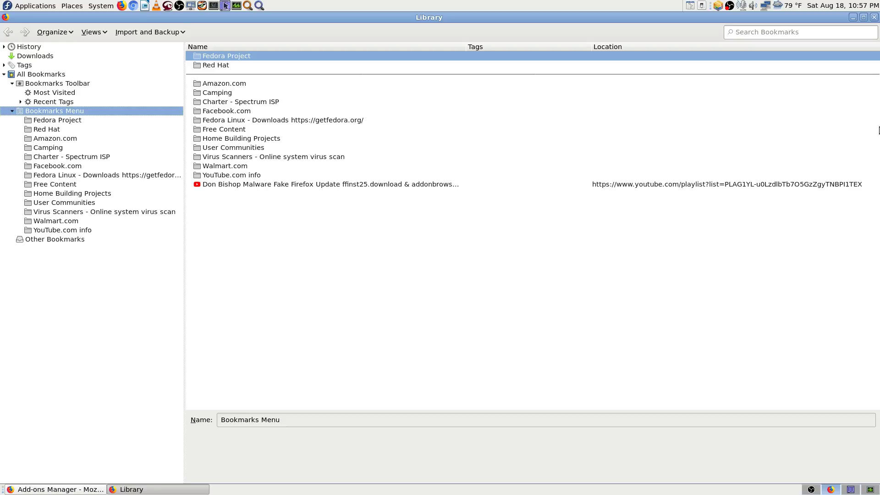
click(874, 17)
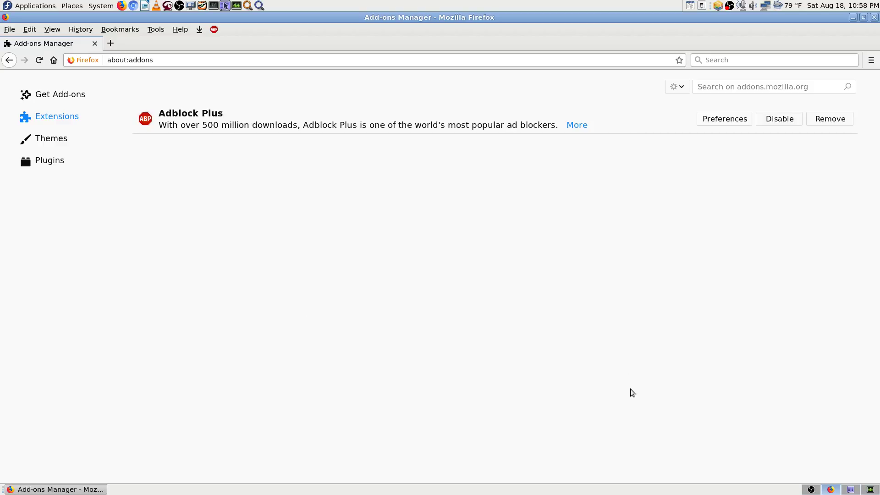
click(63, 169)
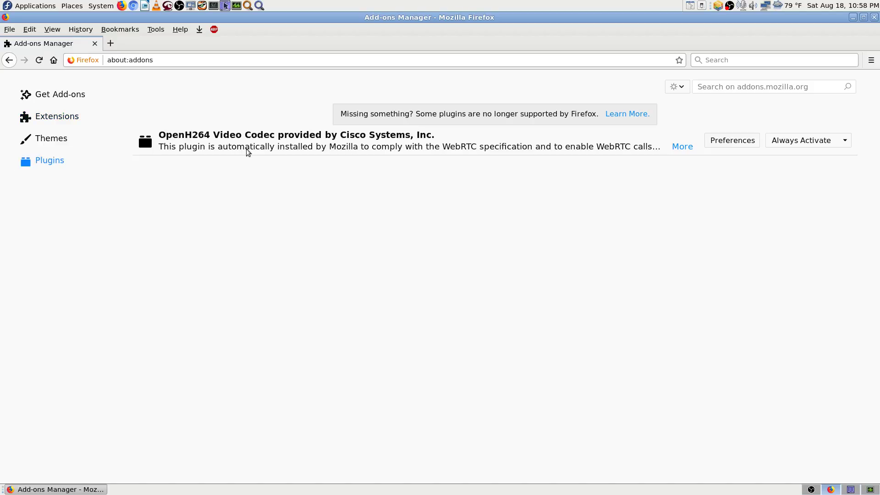
click(47, 120)
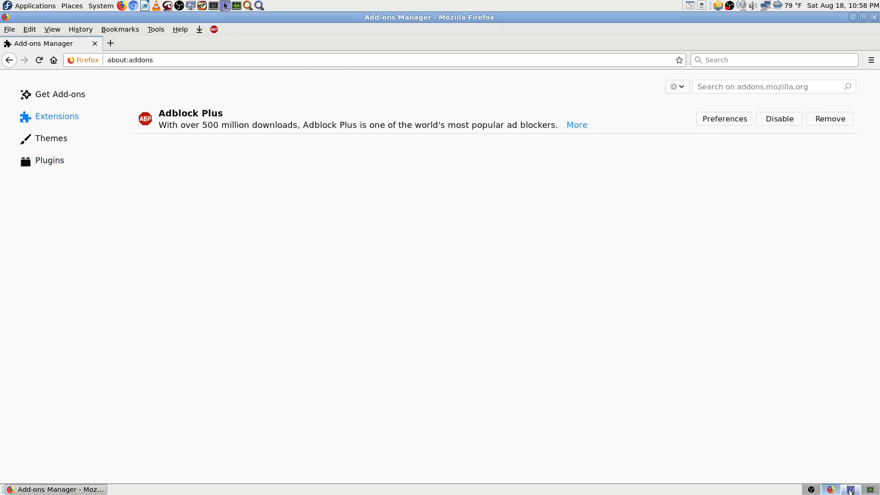
Step: Load the browser's home pages and close the uStart.org tab, keeping the Google tab
click(834, 491)
click(831, 490)
click(54, 60)
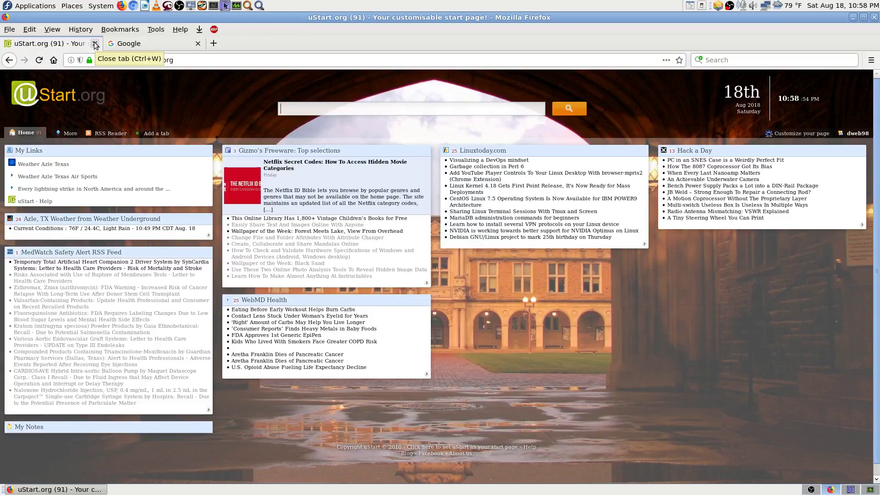
click(10, 30)
click(177, 104)
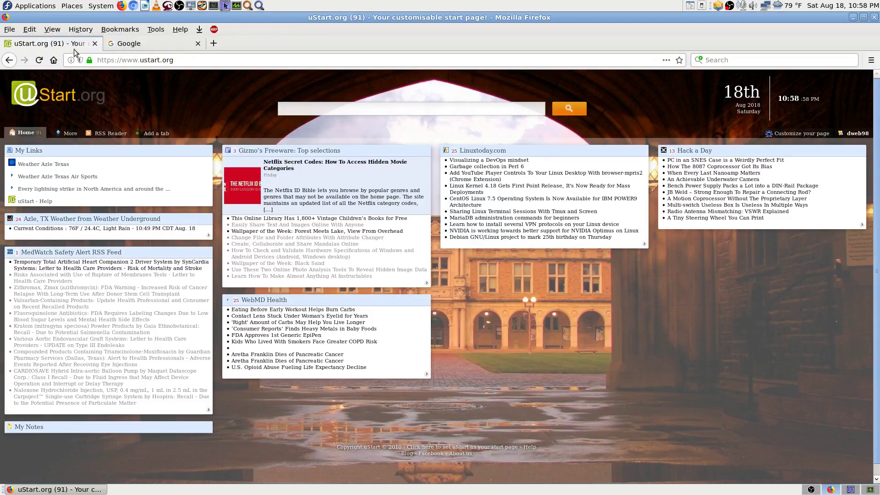
click(96, 44)
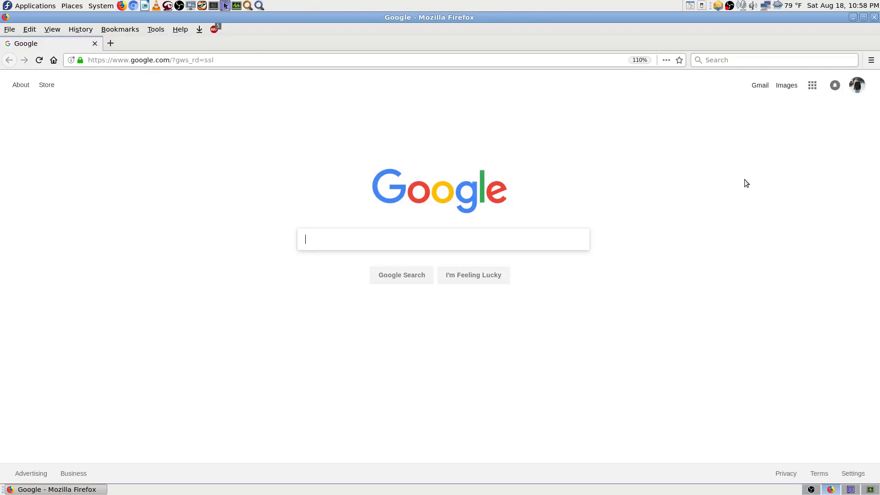
Step: Open Gmail, start a new message, and dismiss the Gmail update notice
click(760, 85)
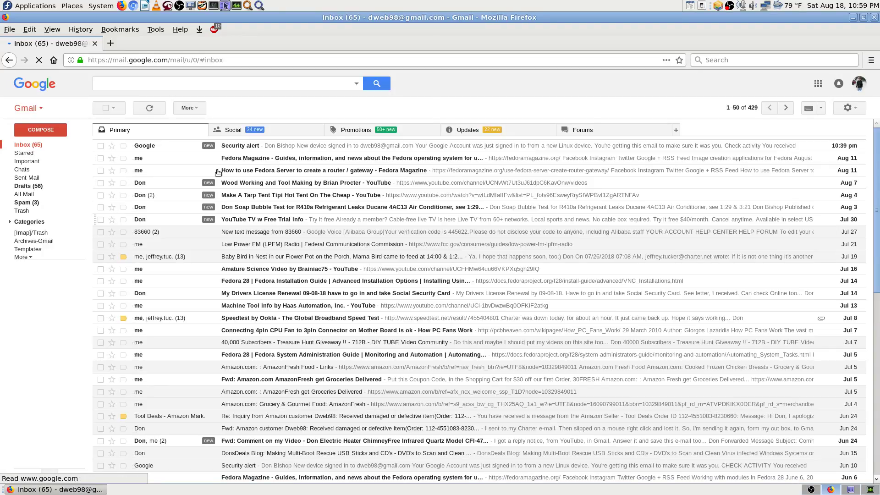
click(48, 130)
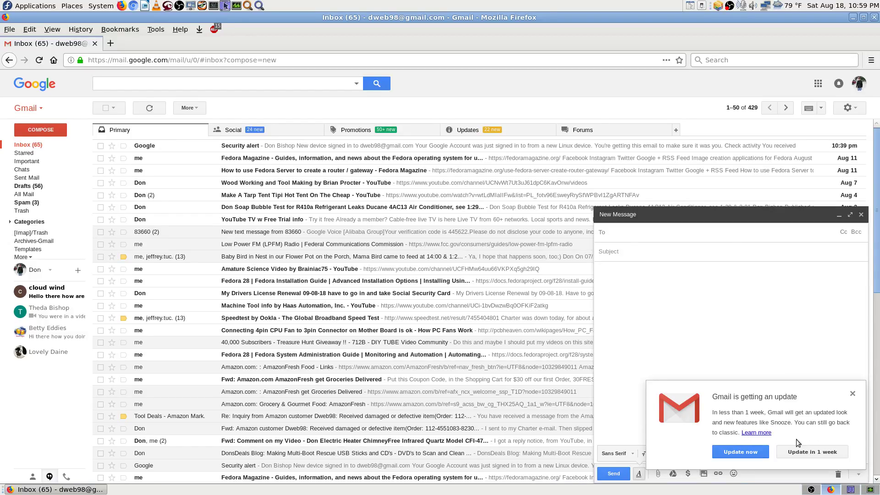
click(852, 394)
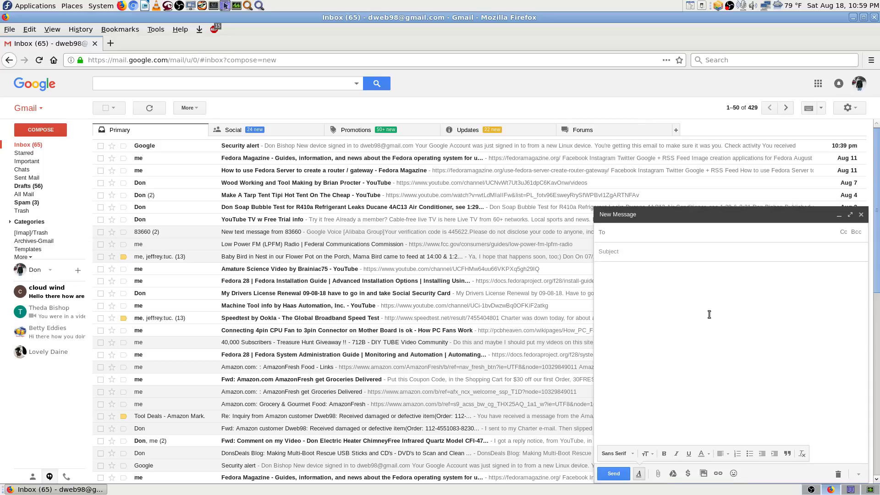
Step: Address the message to the account owner's own Gmail and Charter e-mail addresses
text(dw)
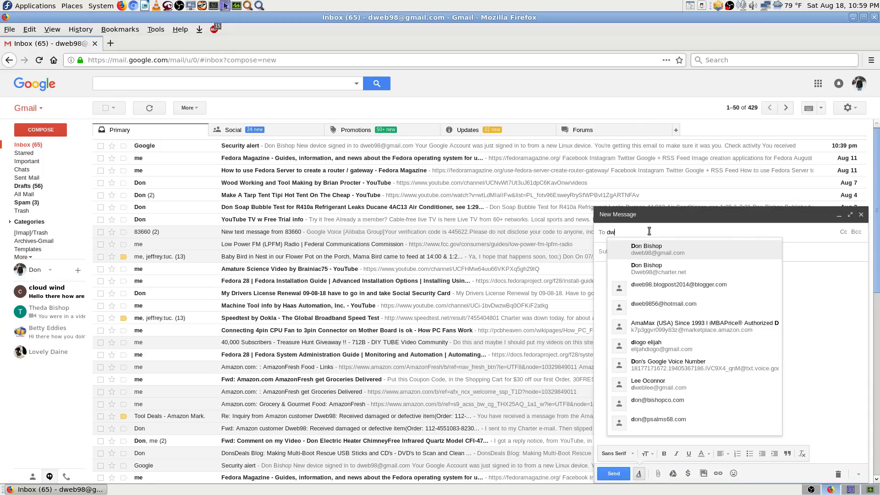
key(Return)
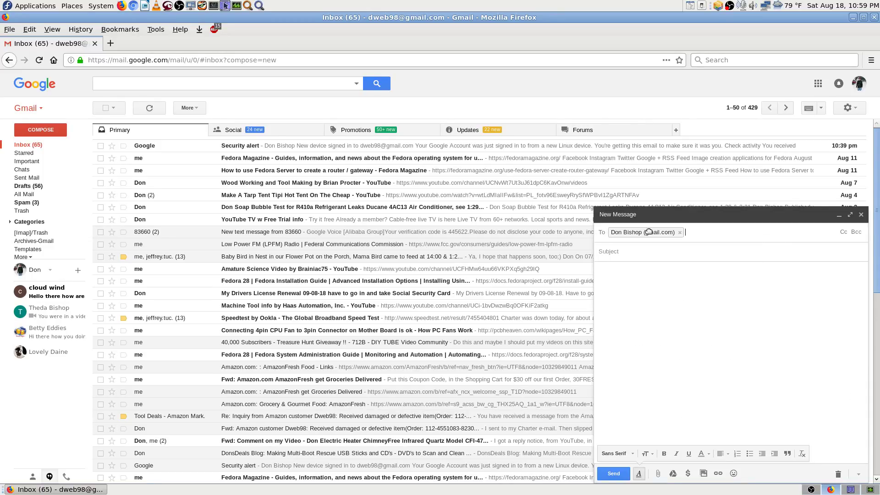
text(dw)
key(Down)
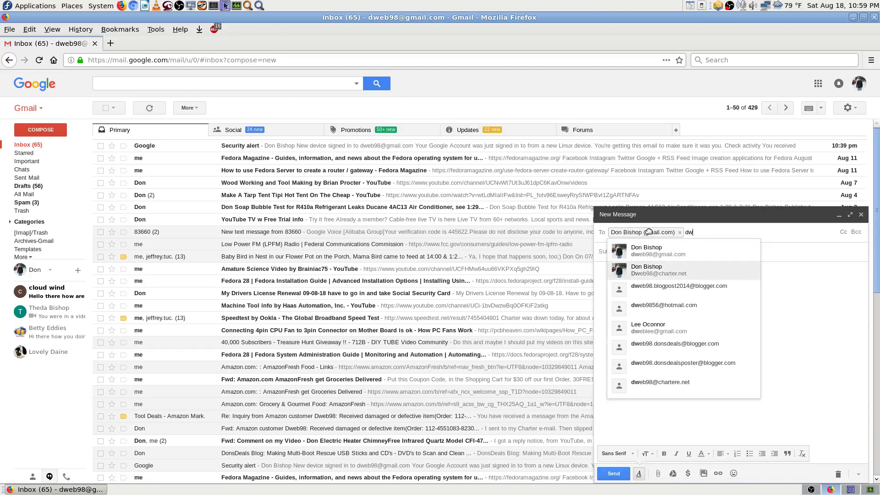
key(Return)
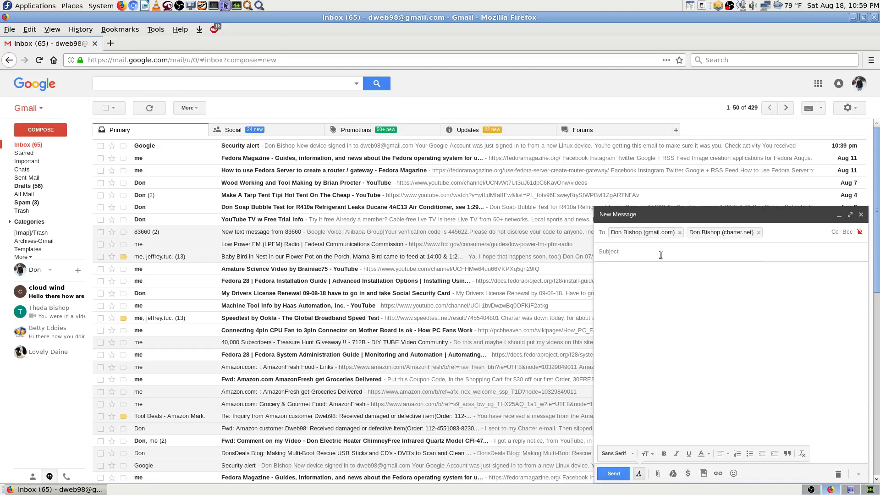
Step: Check the backup file's location in Krusader, and attach the bookmarks HTML file from Documents/Bookmarks to the message
click(851, 490)
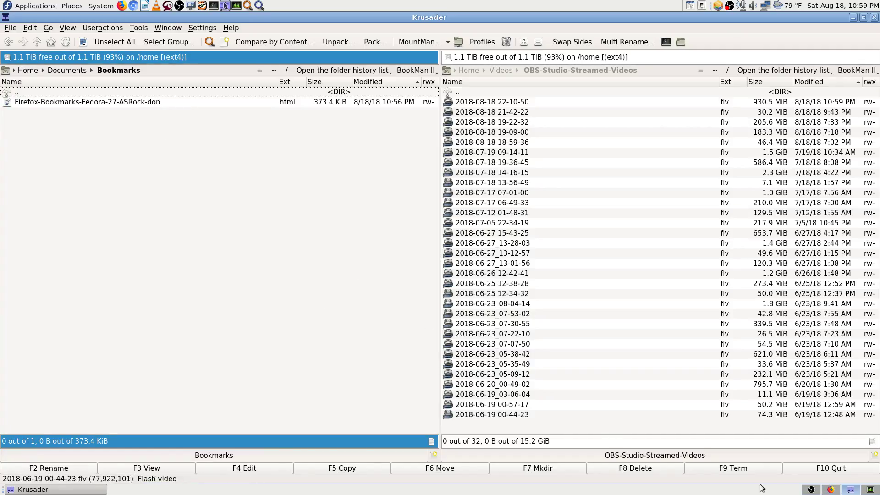
click(831, 491)
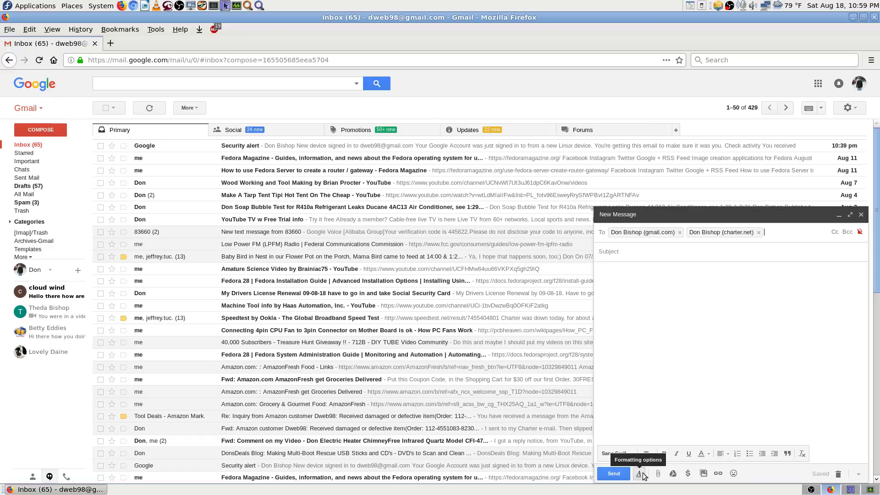
click(659, 475)
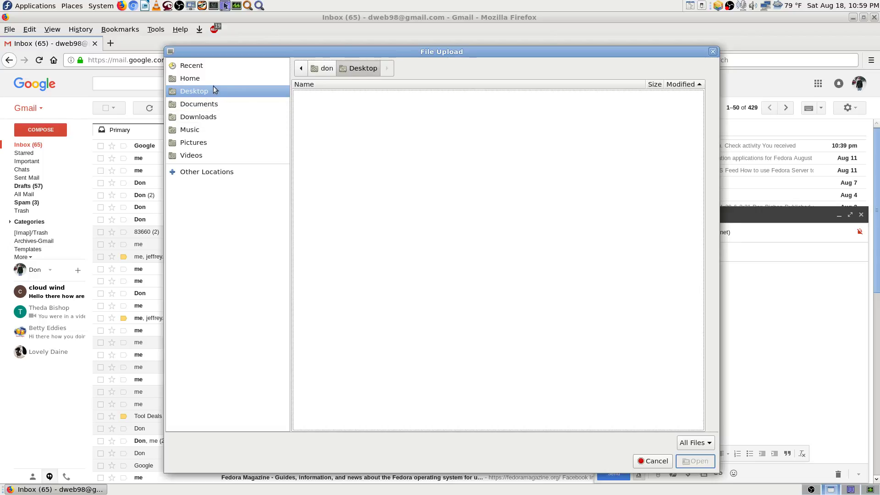
click(216, 104)
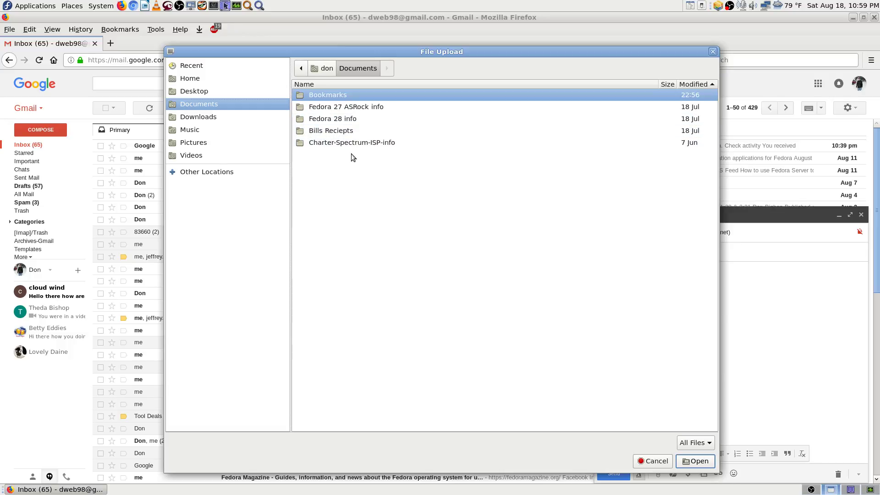
double_click(348, 95)
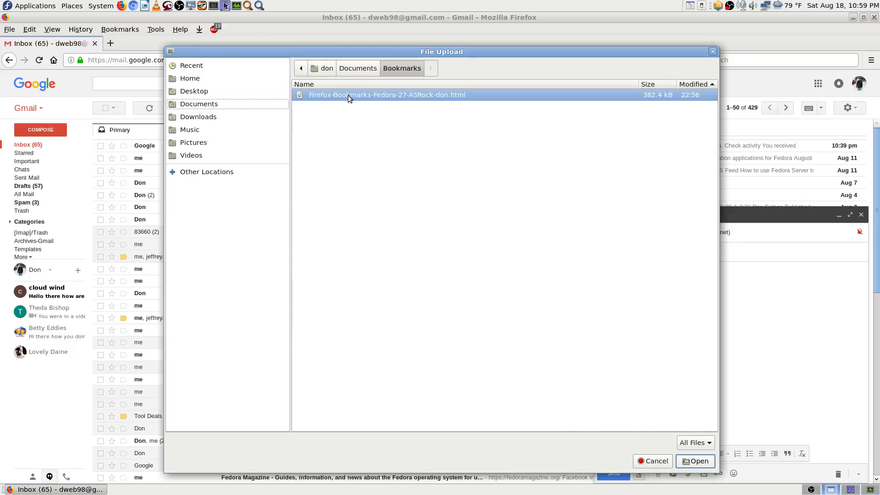
double_click(348, 95)
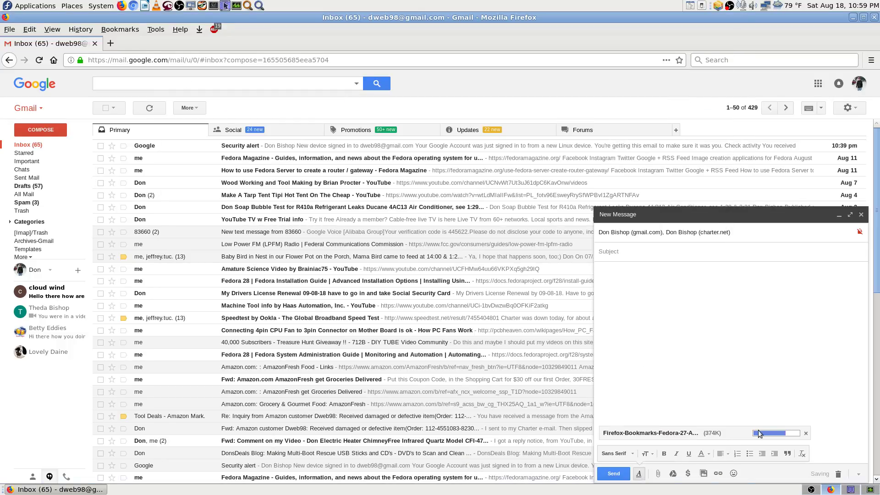
Step: Copy the bookmark file's full name from its Properties in Krusader, and close the properties without changes
triple_click(602, 435)
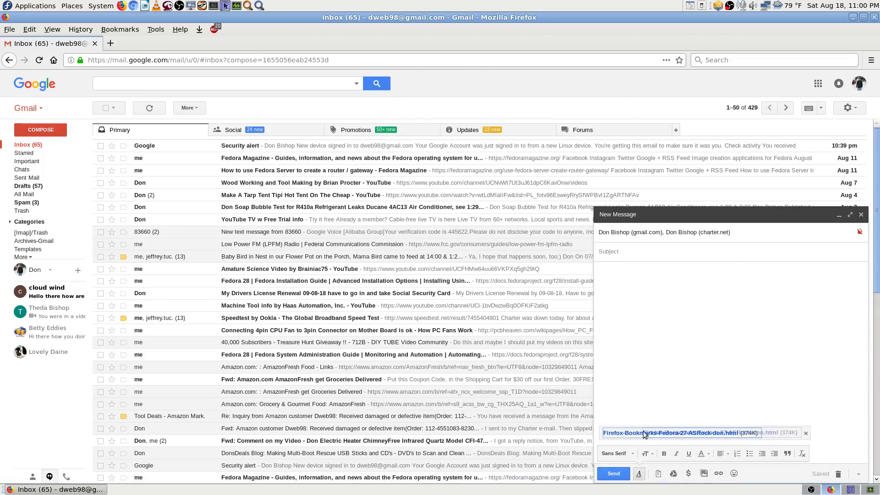
click(851, 490)
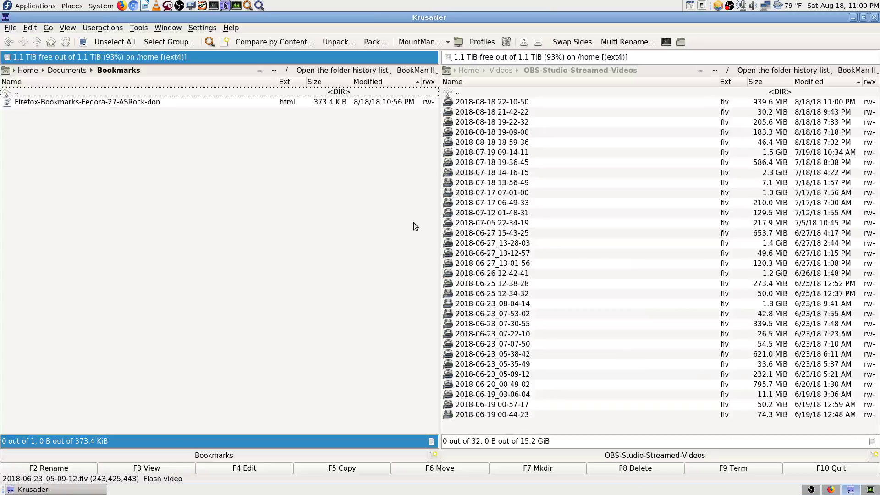
right_click(175, 103)
click(265, 310)
right_click(493, 177)
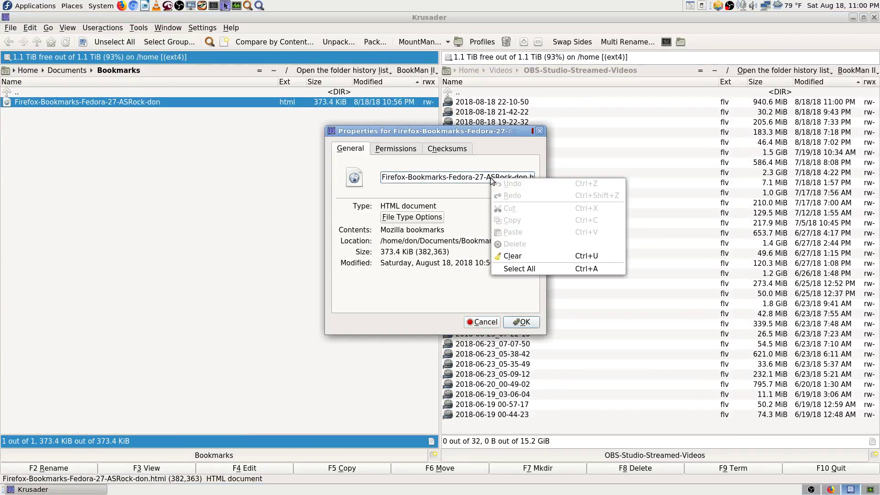
click(519, 269)
right_click(458, 178)
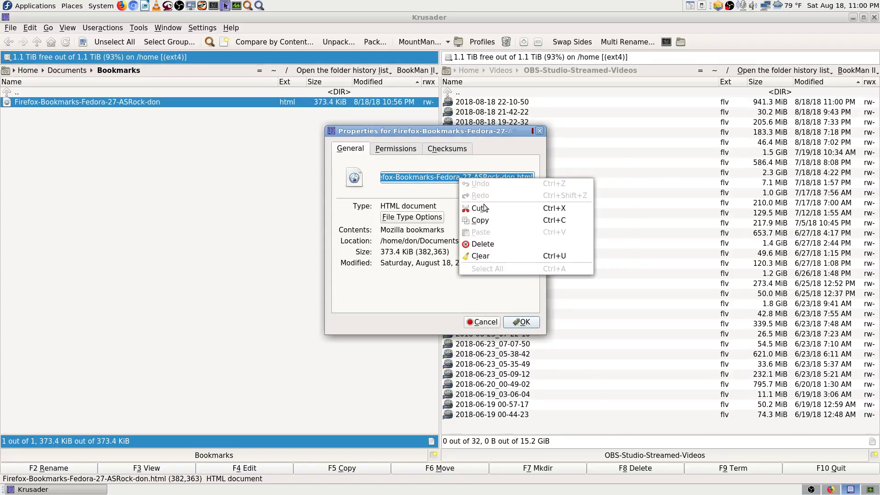
click(487, 222)
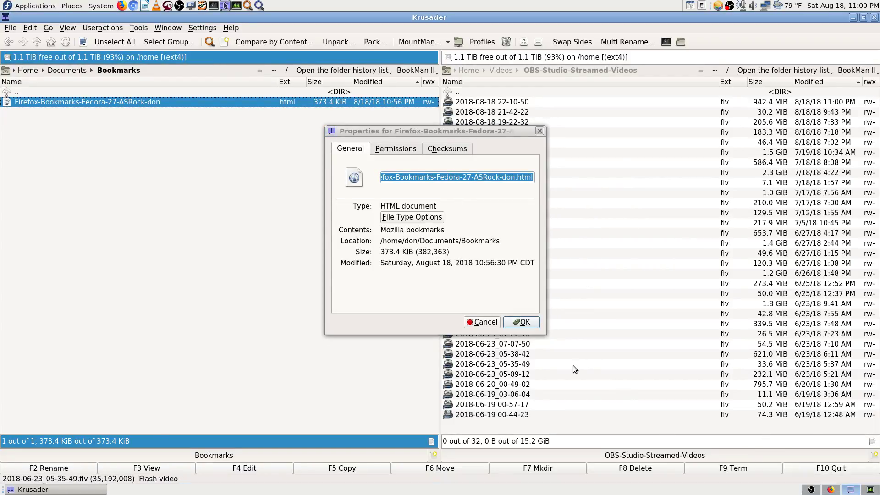
click(490, 321)
Step: Return to the Gmail draft, paste the file name as subject and body text, and sign with the sender's first name
click(829, 490)
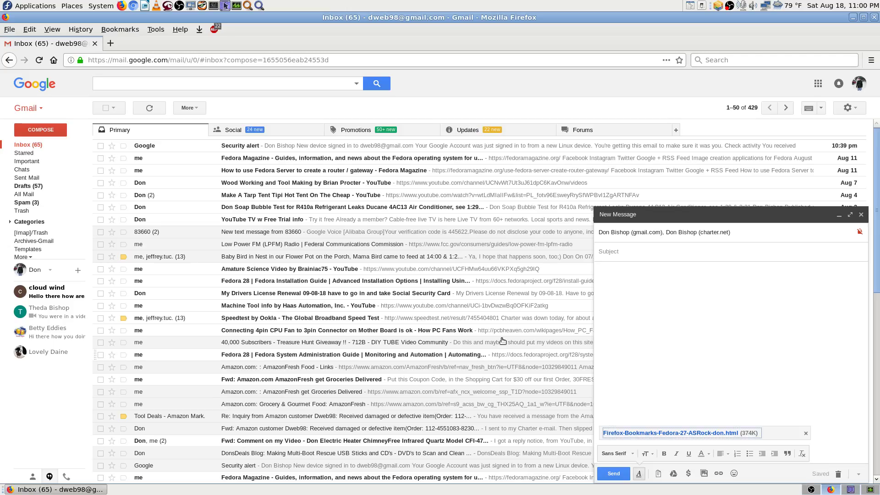
click(639, 282)
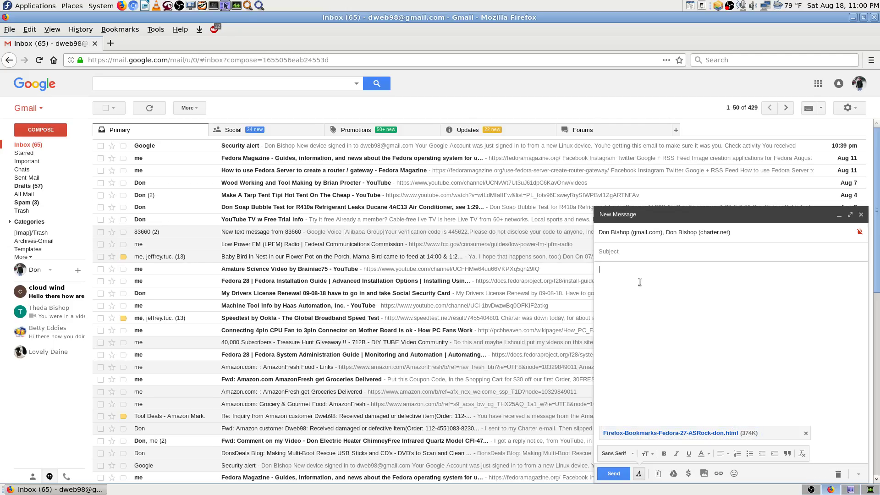
key(ctrl+v)
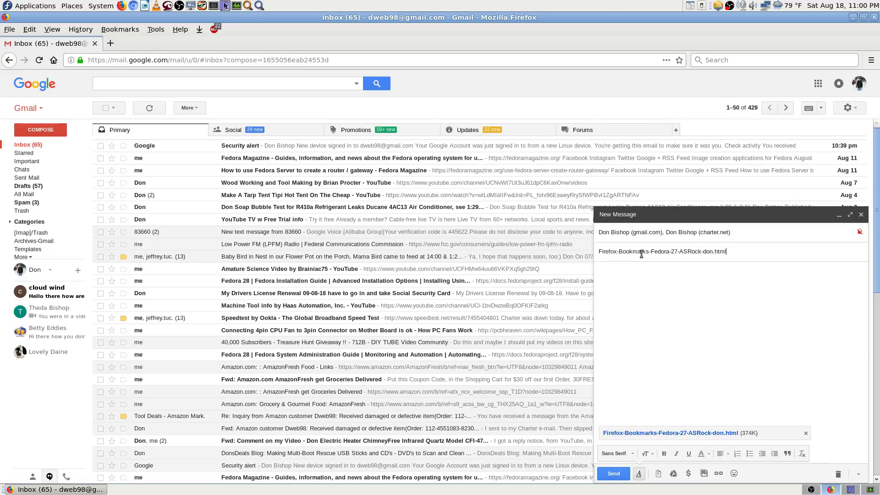
click(644, 281)
key(ctrl+v)
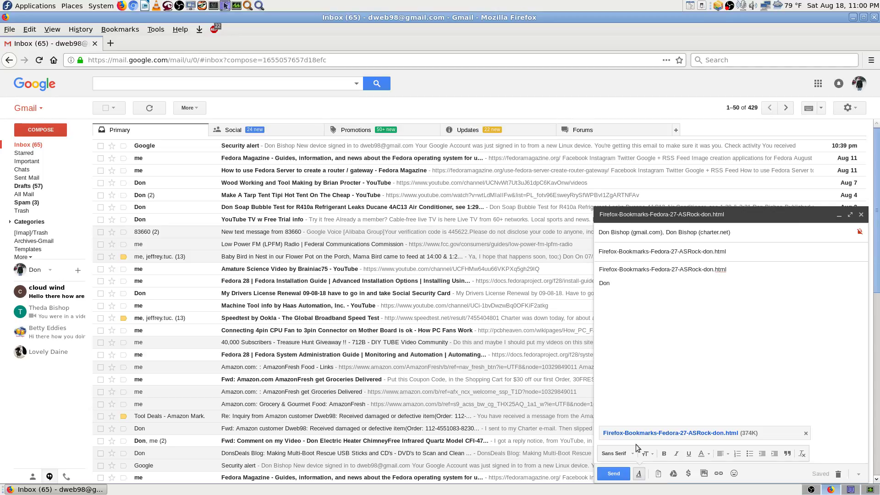
Step: Send the message, and view its sent copy with the attached bookmarks file
click(616, 474)
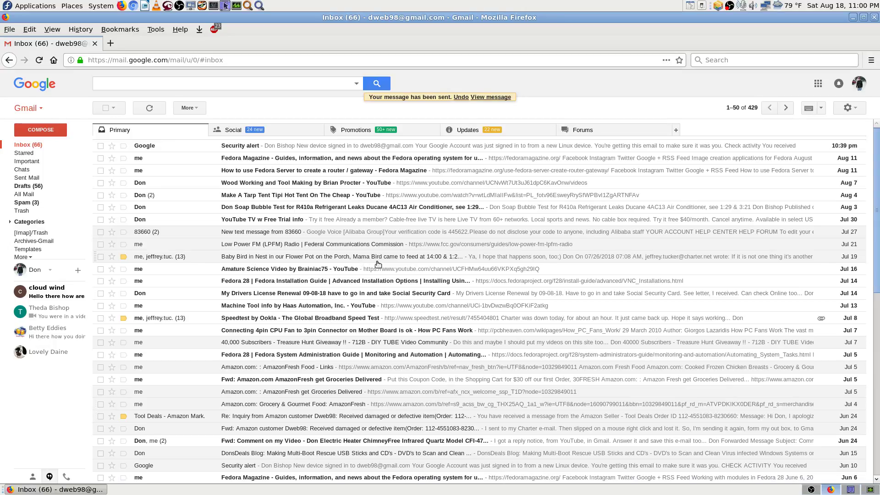
click(480, 98)
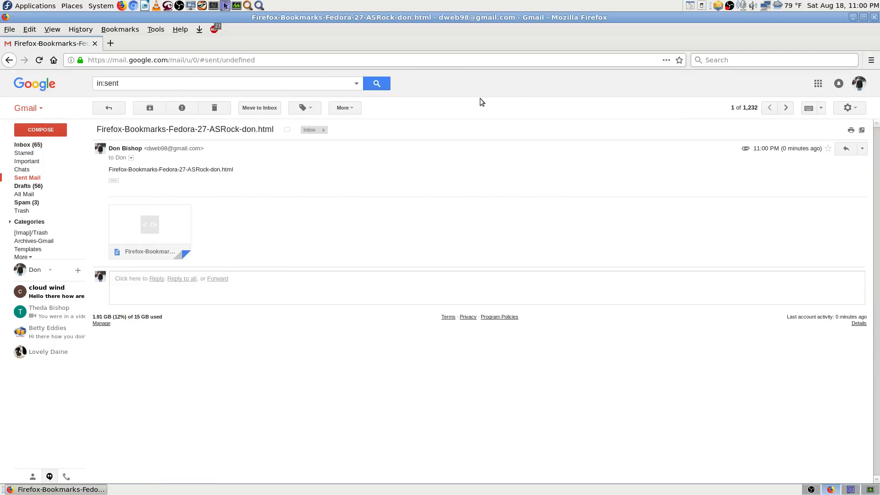
mouse_move(167, 241)
click(44, 61)
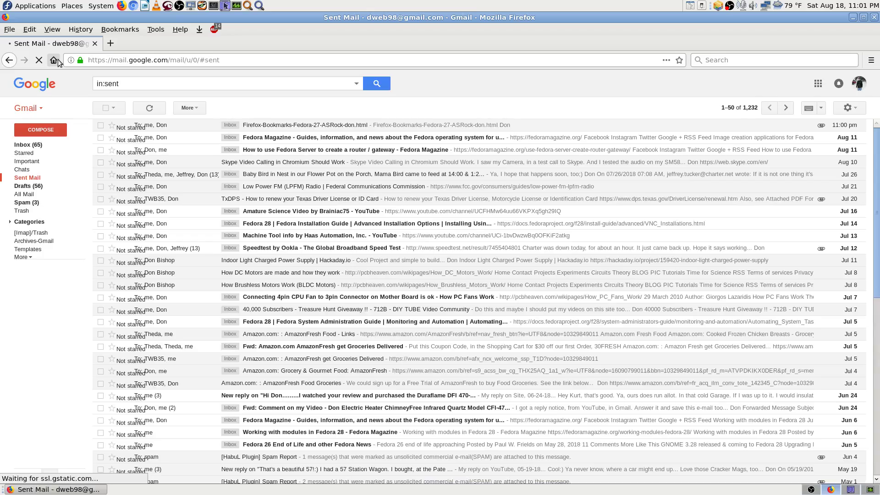
Step: Go from Gmail to the browser's home page, and open the Add-ons Manager to view the installed extensions
click(58, 60)
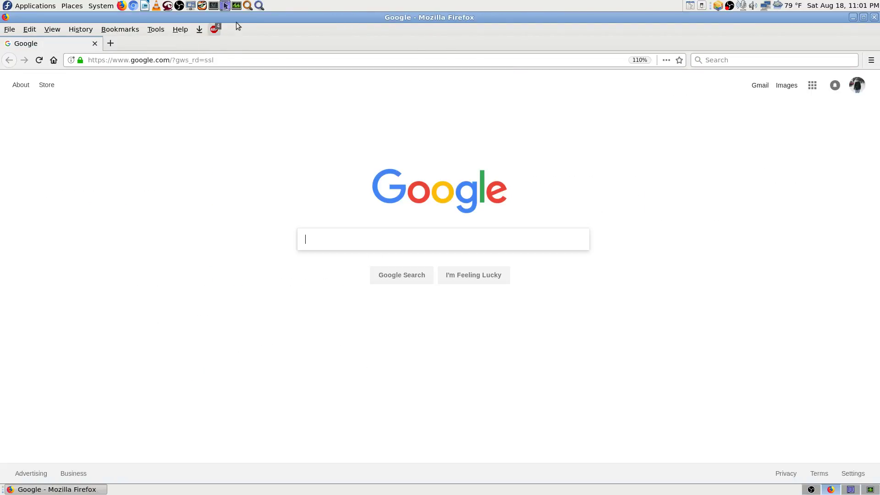
click(95, 43)
click(156, 30)
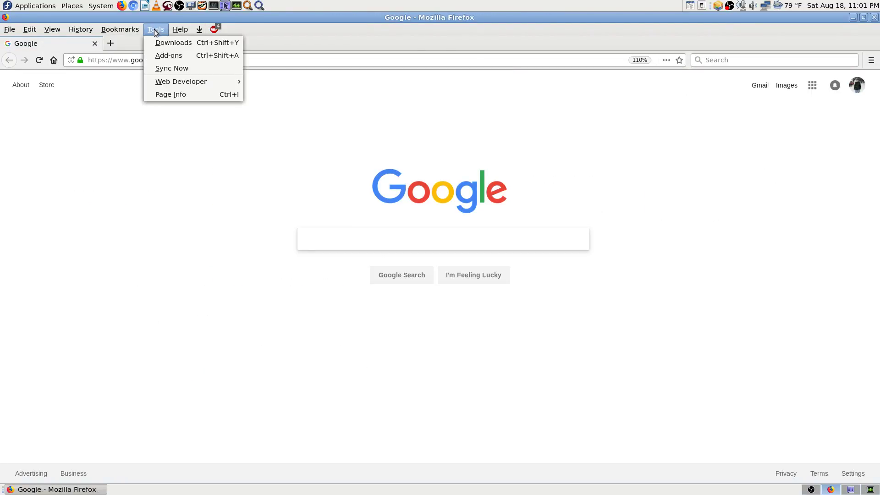
click(170, 55)
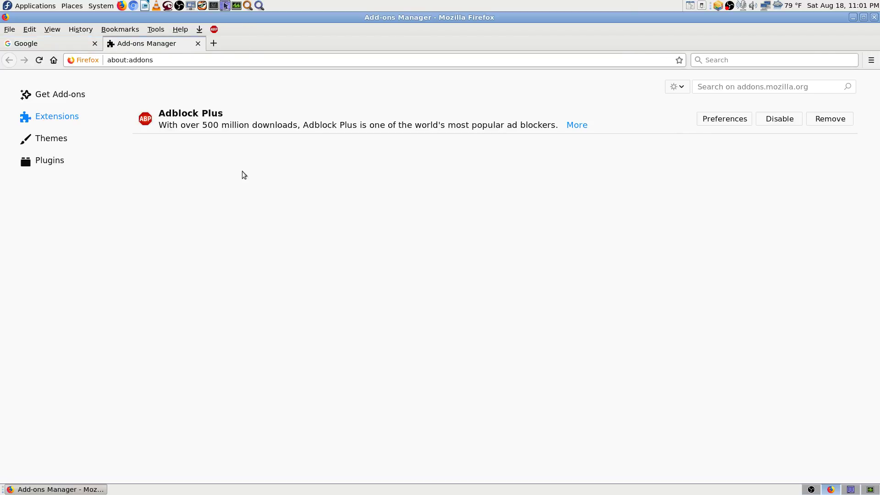
Step: Close the Google tab and the Firefox window
click(79, 44)
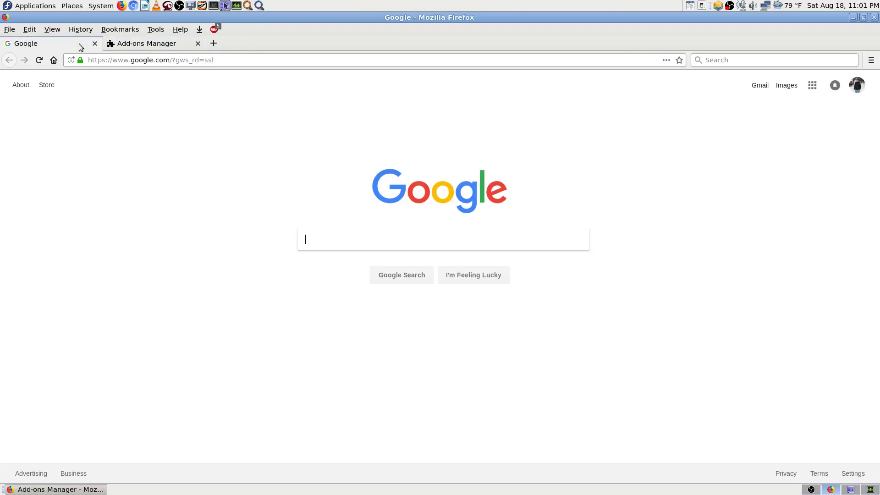
click(95, 43)
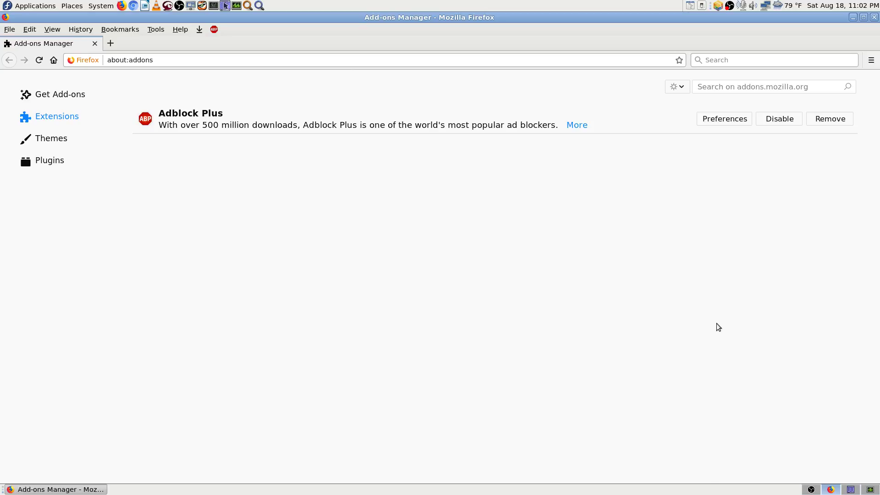
click(875, 17)
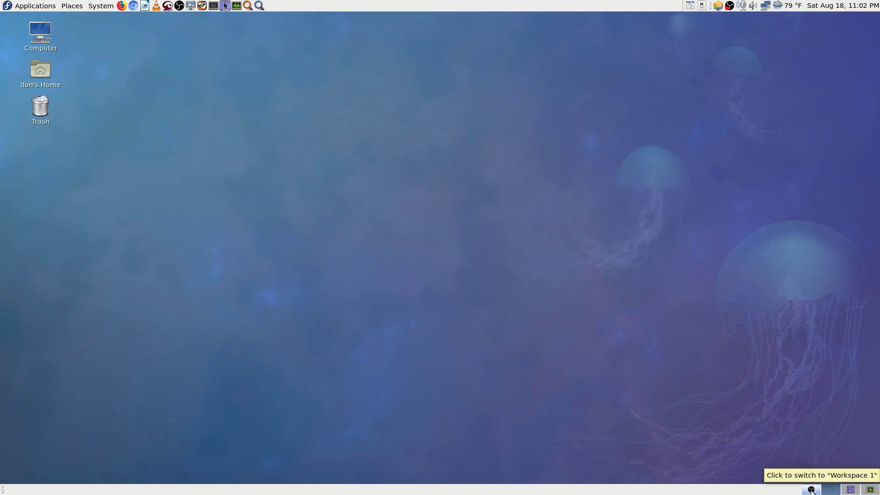
Step: Switch to Krusader, browse the Documents folder including Fedora 27 ASRock info, and return to the Bookmarks folder to check the backup file
click(853, 489)
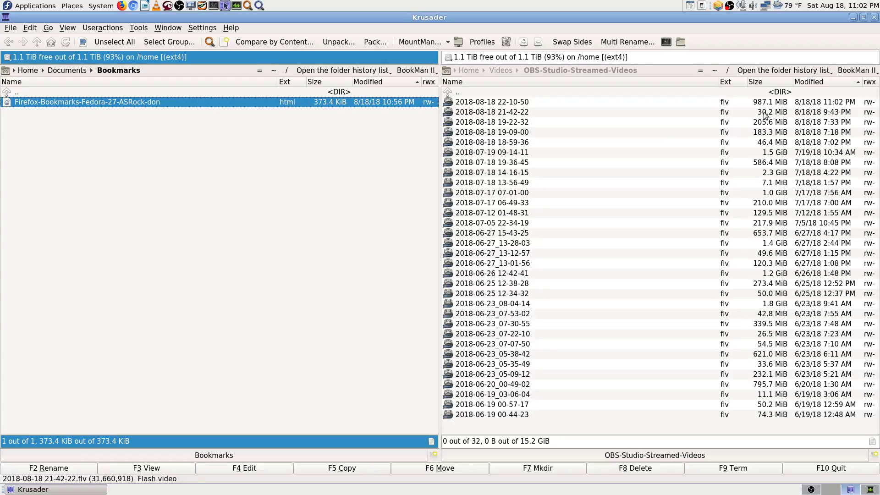
click(183, 92)
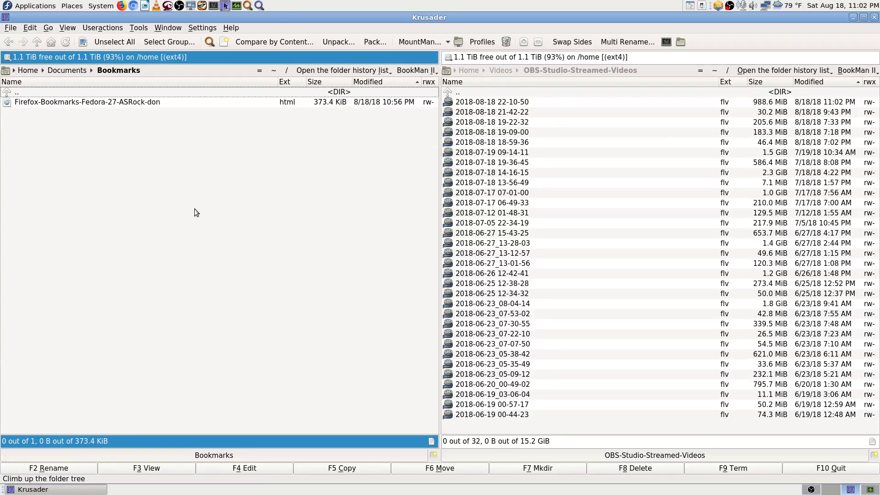
key(Return)
key(Down)
key(Return)
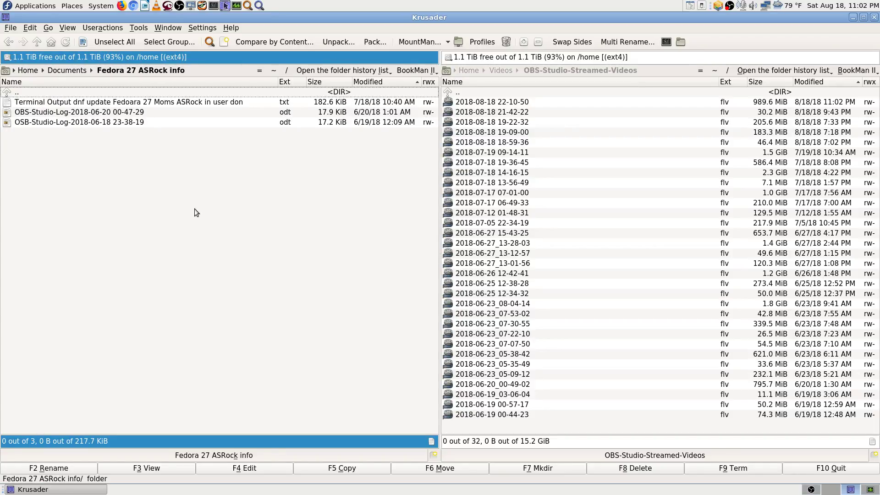
key(Return)
key(Up)
key(Return)
key(Up)
key(Return)
key(Return)
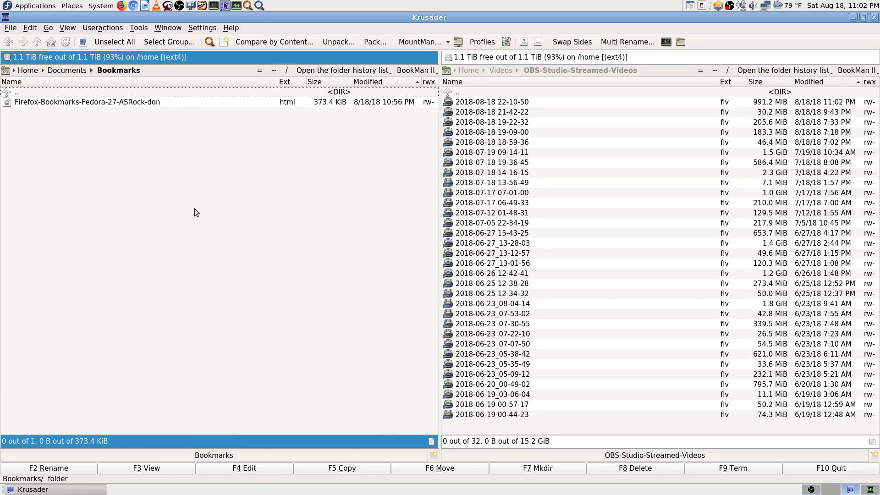
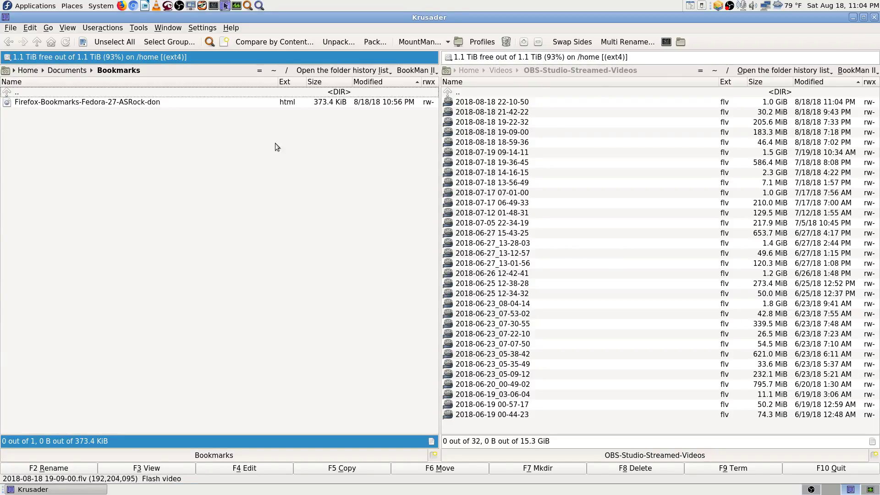
Step: Close Krusader, switch to OBS on the first workspace, and activate the Cam 2 Stream scene
click(873, 17)
click(811, 490)
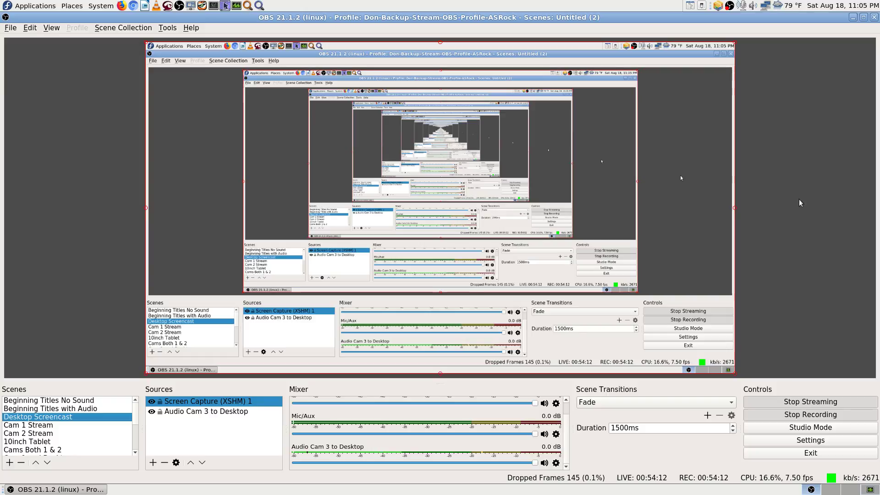
click(29, 436)
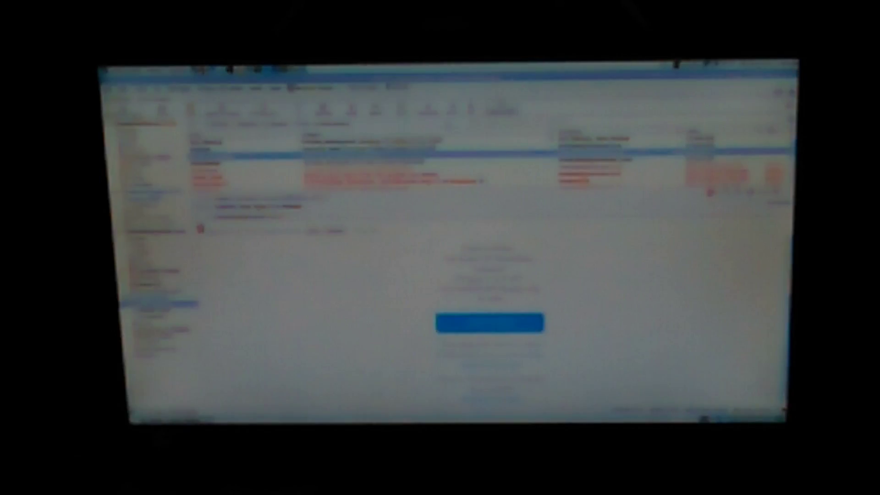
click(404, 112)
click(427, 149)
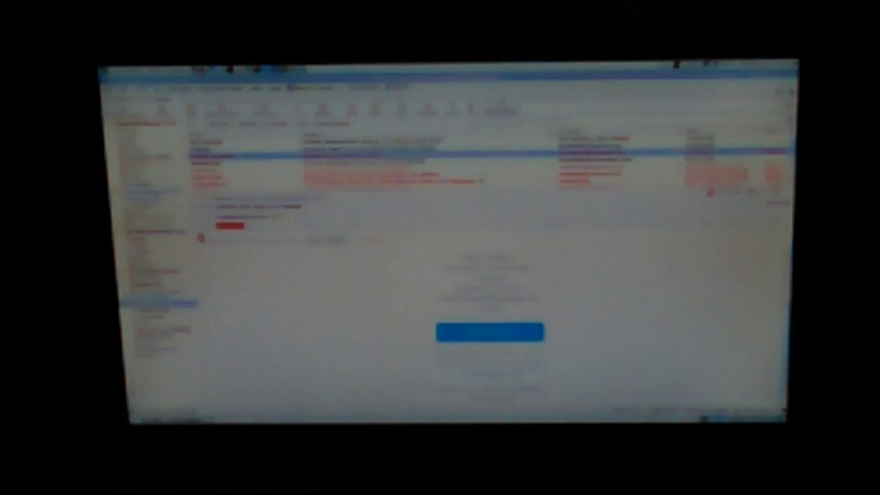
key(Delete)
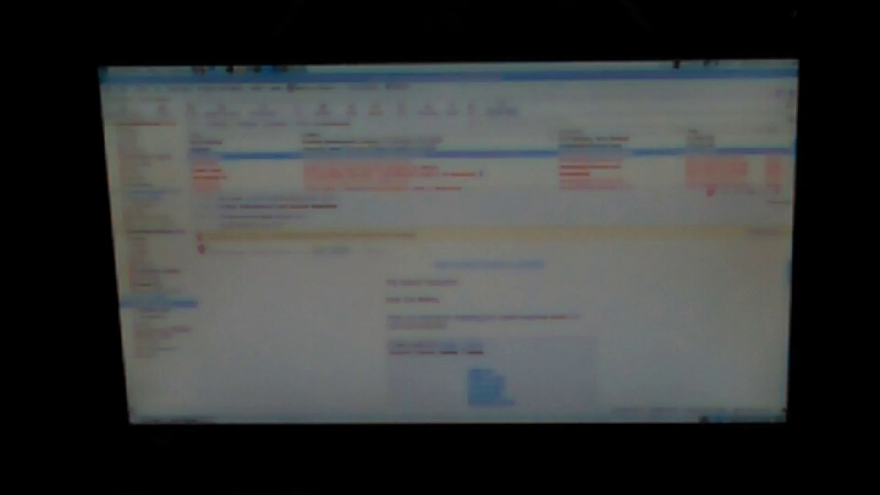
key(ctrl+q)
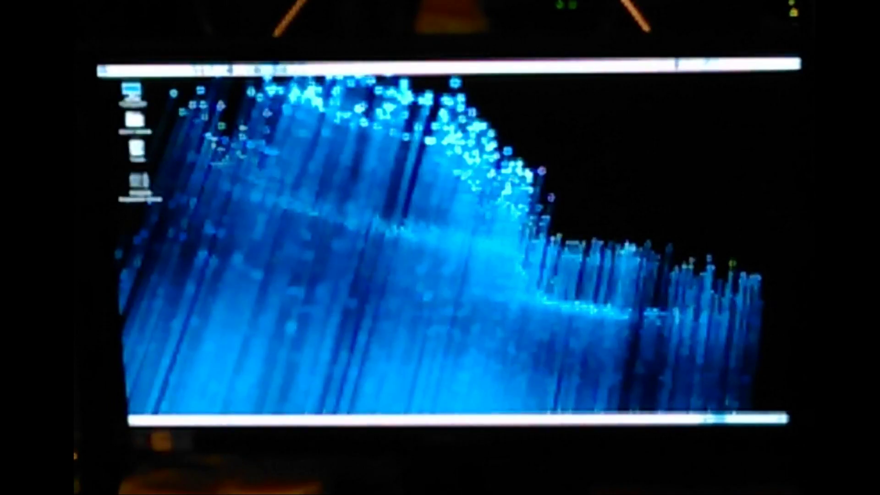